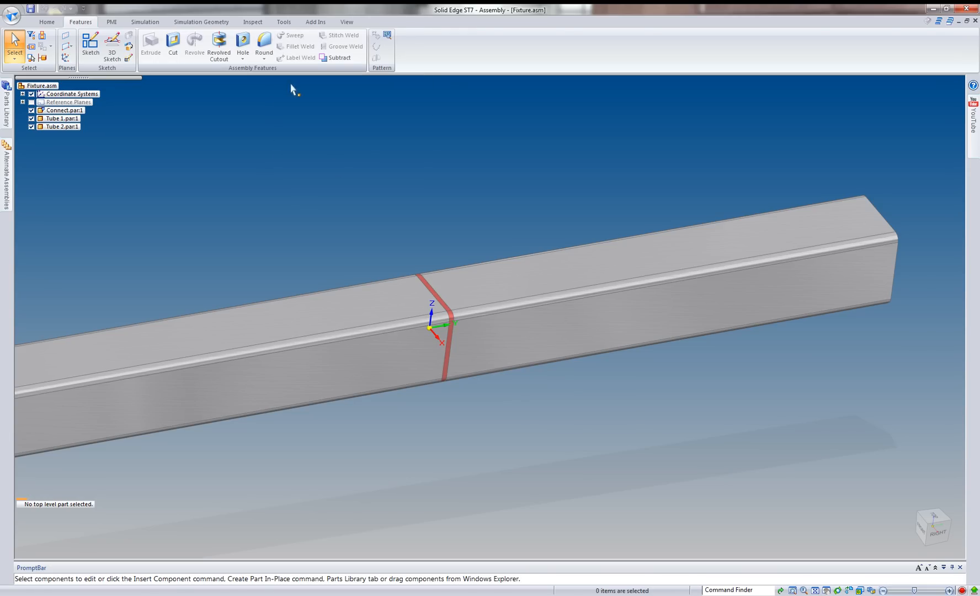
Hide Tube 1 and Tube 2 to examine the red Connect part at the joint, and show both tubes again.
scroll(436, 305, up, 2)
scroll(436, 305, up, 2)
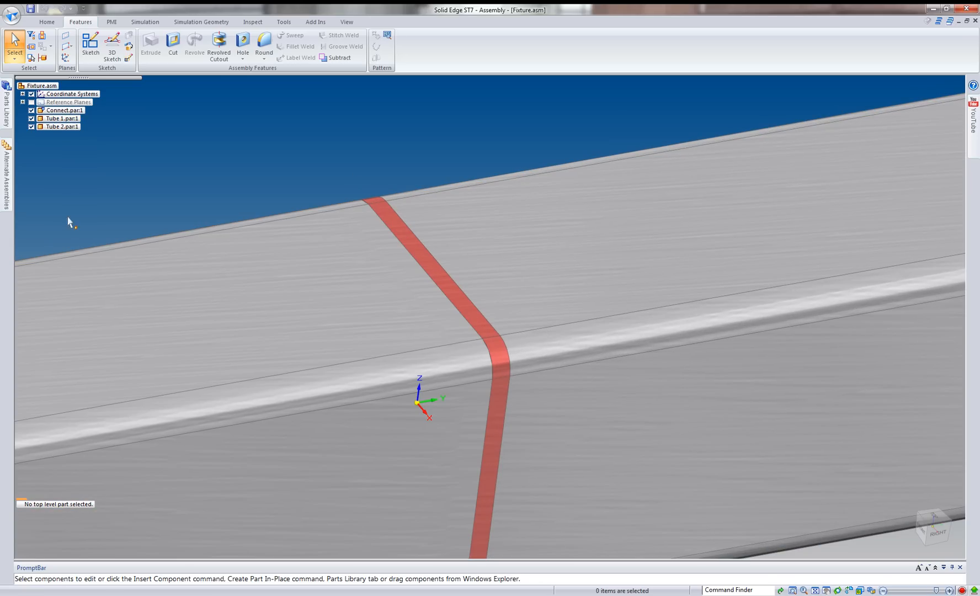
click(31, 118)
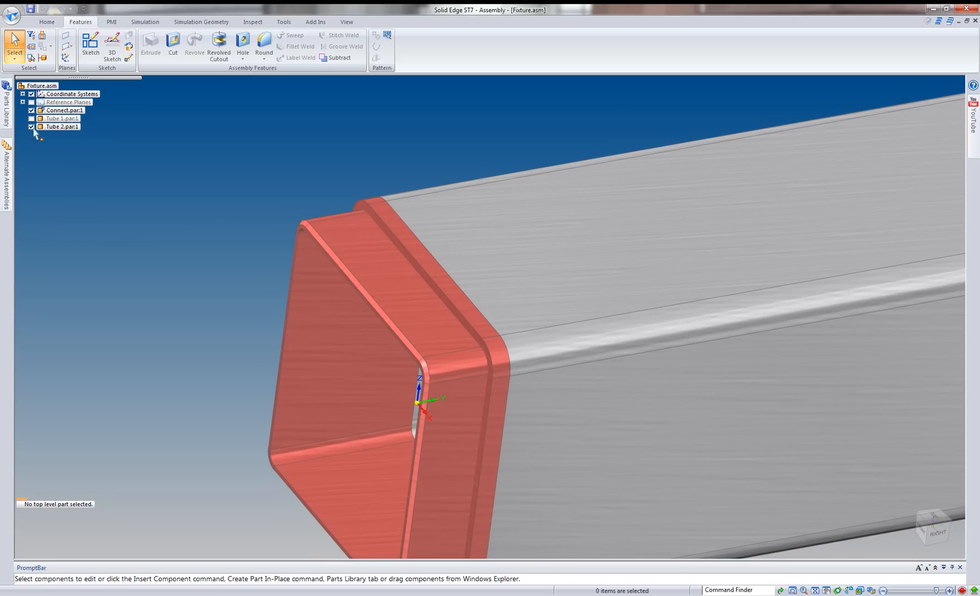
click(32, 126)
middle_drag(148, 307, 136, 283)
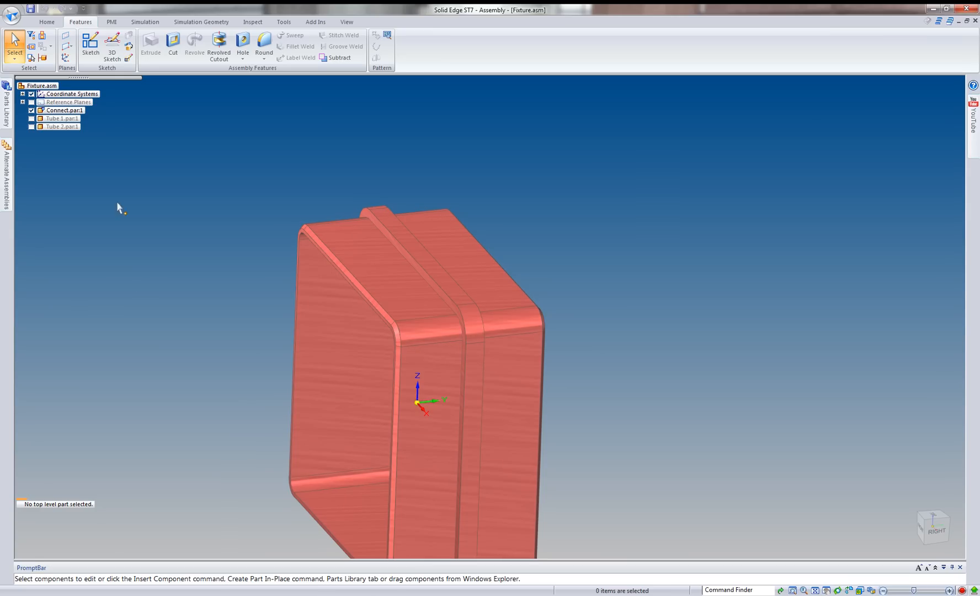
click(32, 118)
click(31, 126)
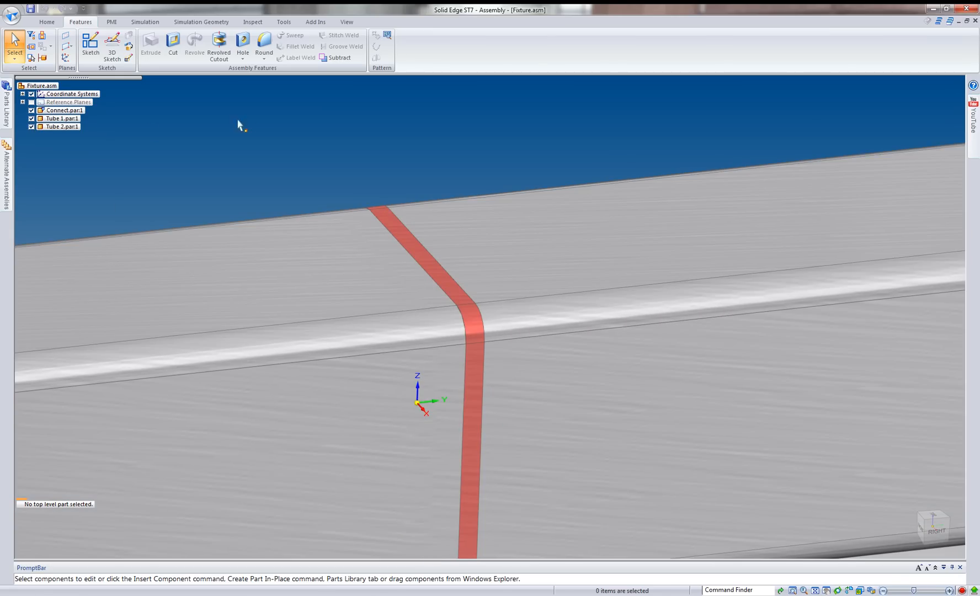
Switch to the Weld assembly, examine the joint between its two tubes, and return to the Fixture assembly.
key(ctrl+Tab)
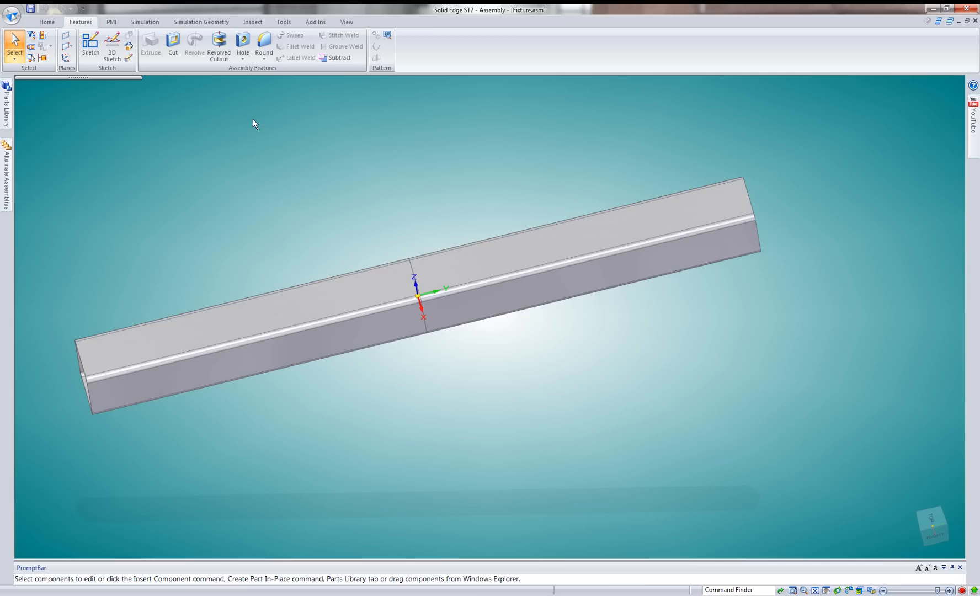
scroll(382, 266, up, 5)
click(394, 220)
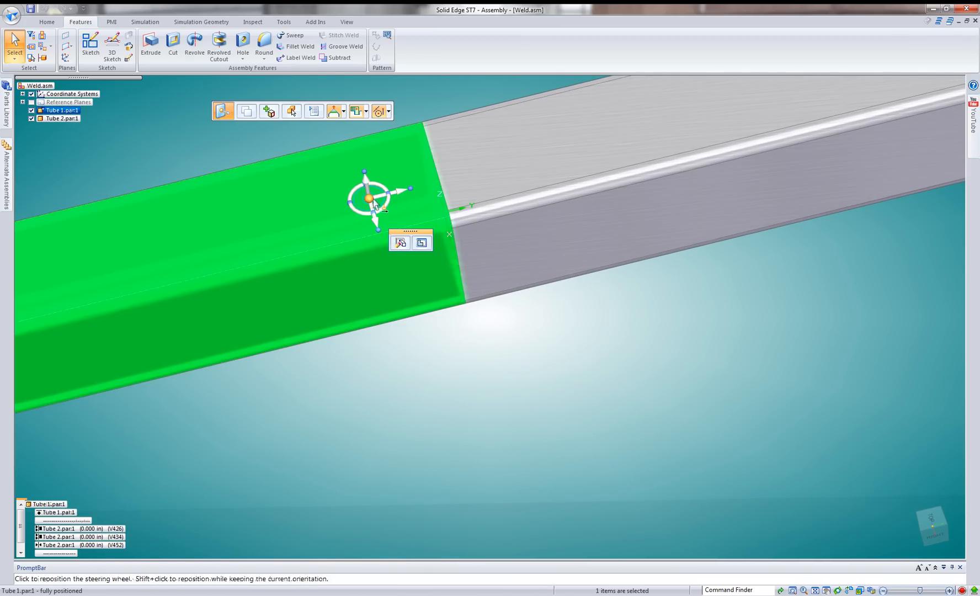
scroll(398, 210, up, 3)
click(150, 139)
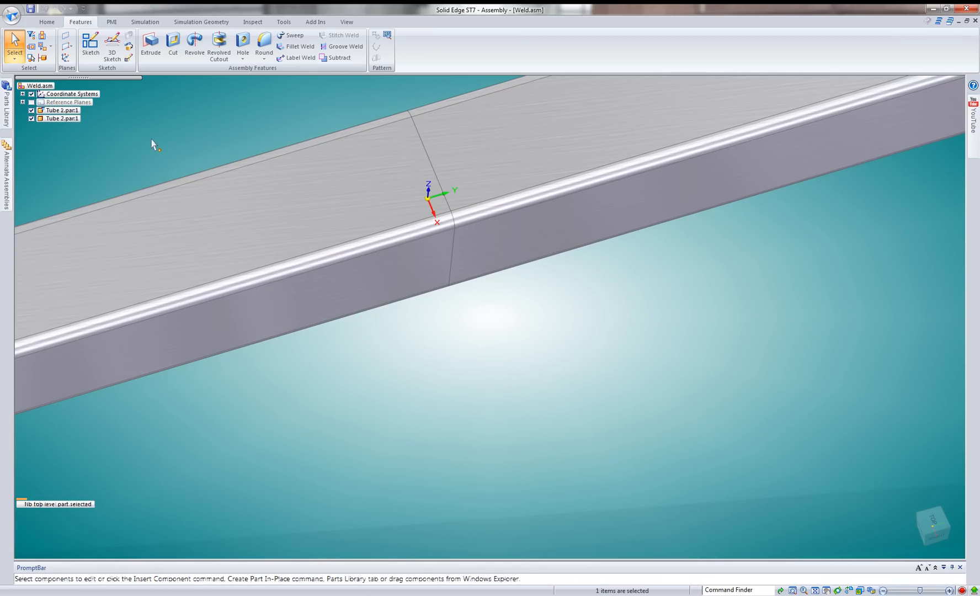
key(ctrl+Tab)
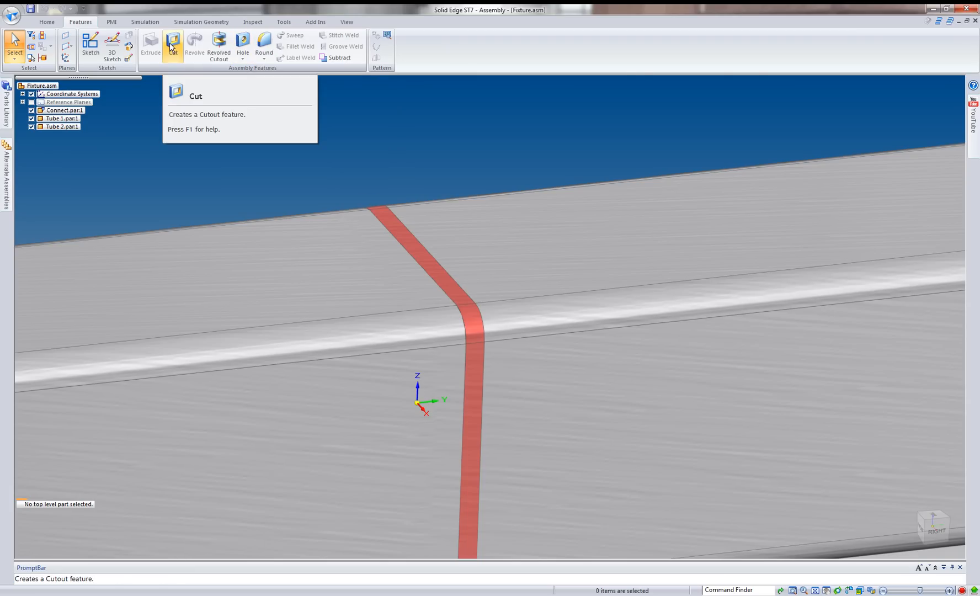
Start a Hole with the Create Assembly features option, using the tube's top face as the sketch plane.
click(241, 43)
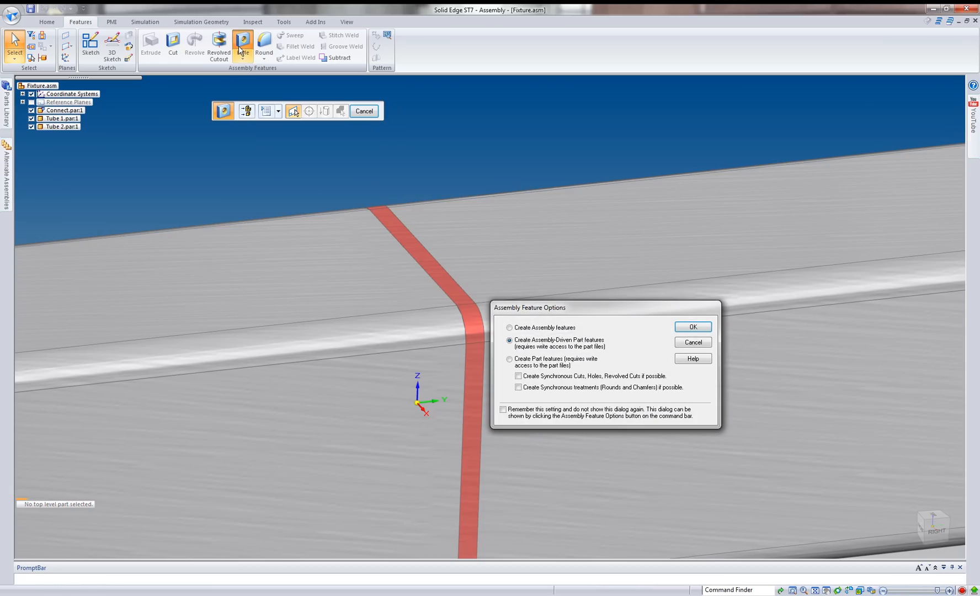
drag(548, 308, 528, 145)
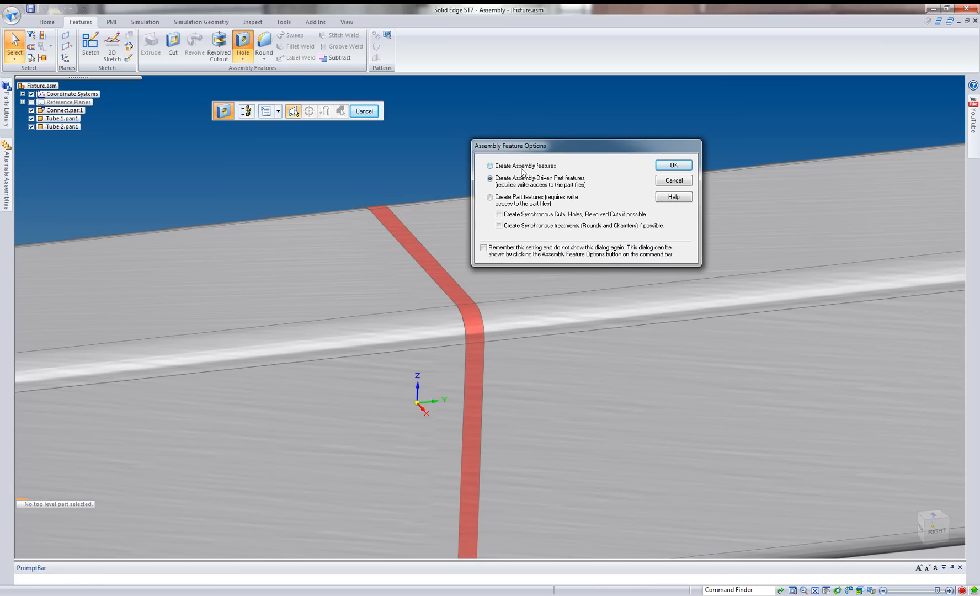
click(521, 167)
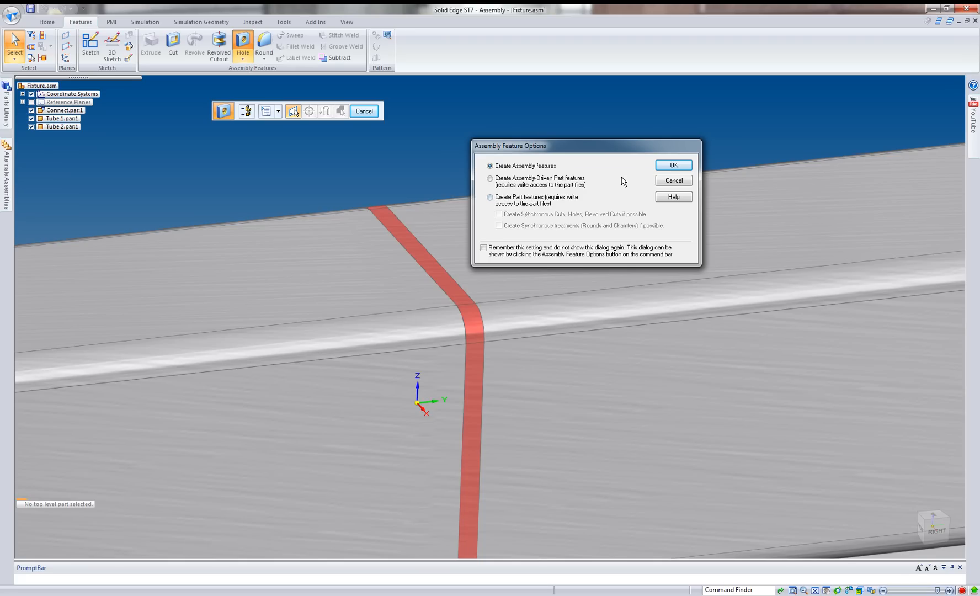
click(672, 167)
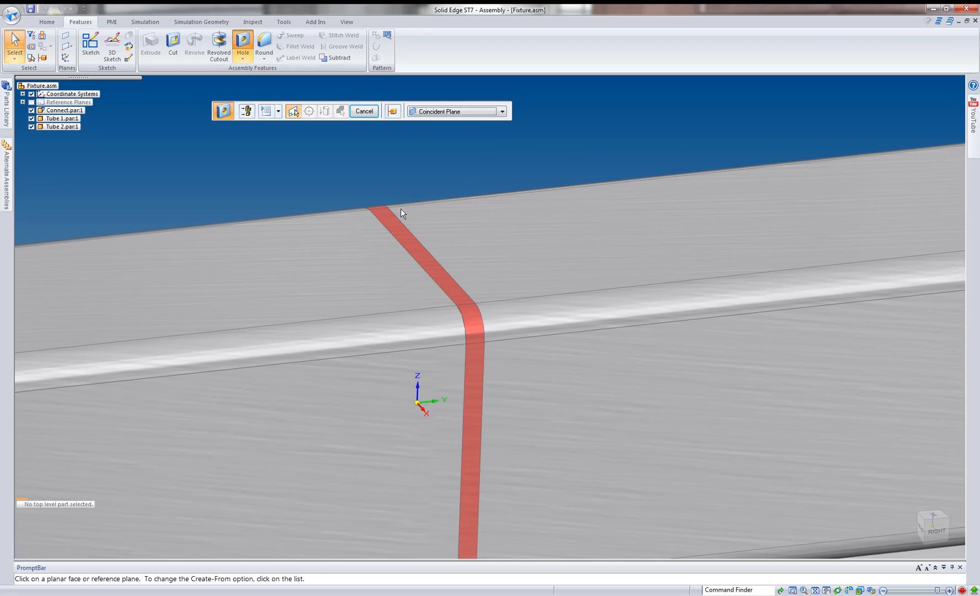
click(302, 294)
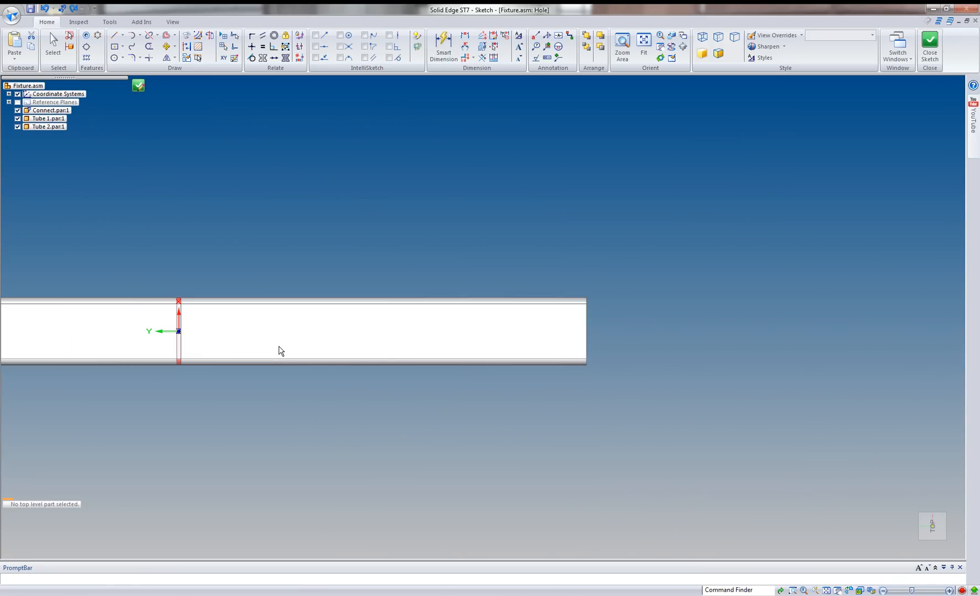
Change the hole sketch's view style to wireframe so the connector's hidden edges can be used for placement.
scroll(185, 334, up, 5)
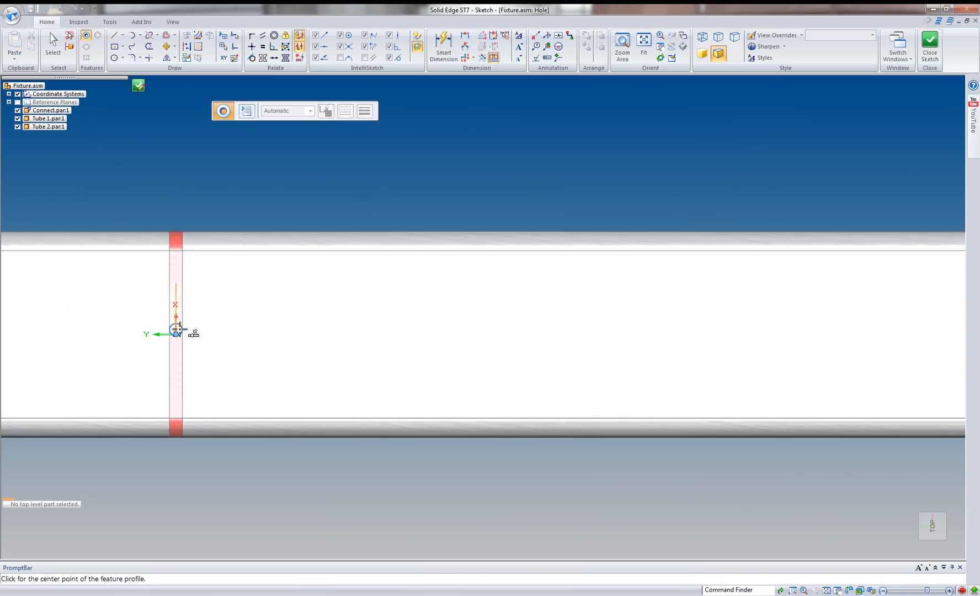
click(849, 591)
click(882, 556)
click(882, 555)
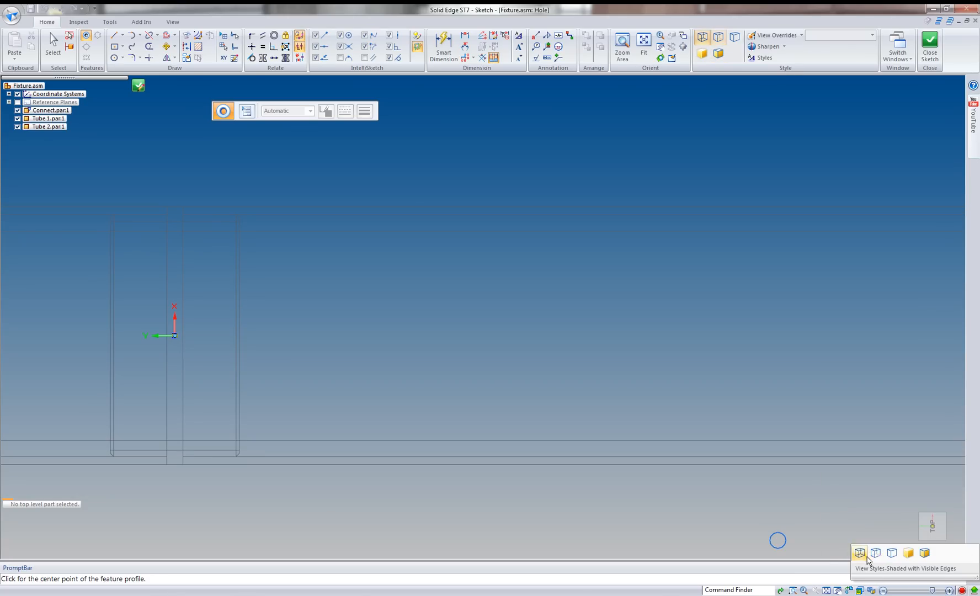
Place two hole circles horizontally aligned with the origin, one on each side of the connector's centre band.
scroll(206, 349, up, 1)
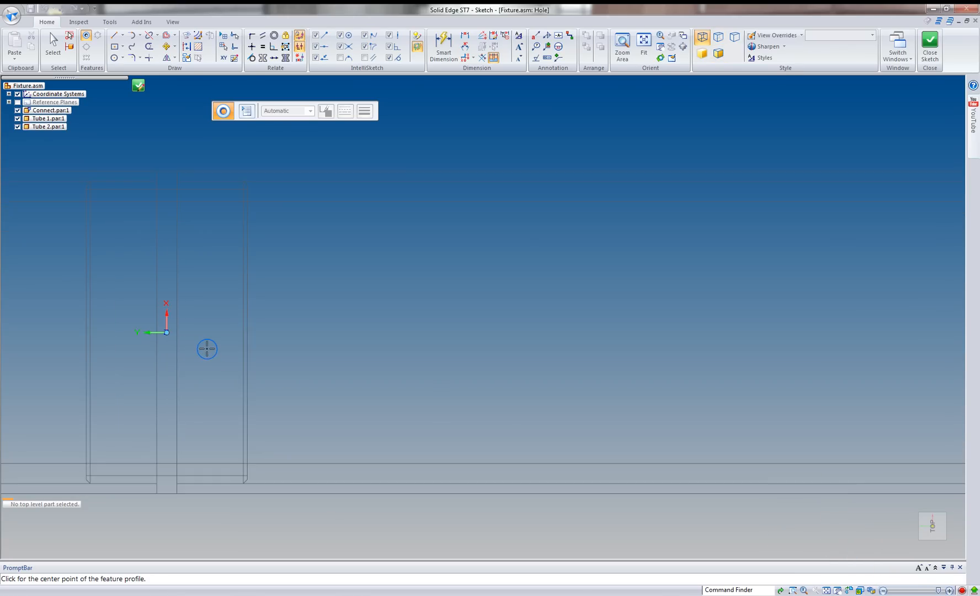
shift+middle_drag(206, 349, 477, 340)
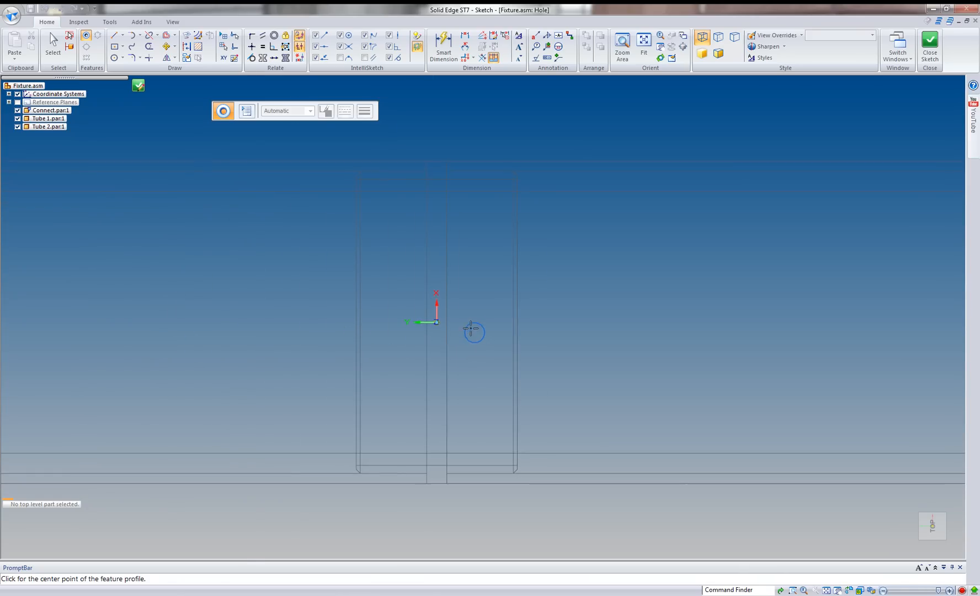
scroll(471, 329, up, 2)
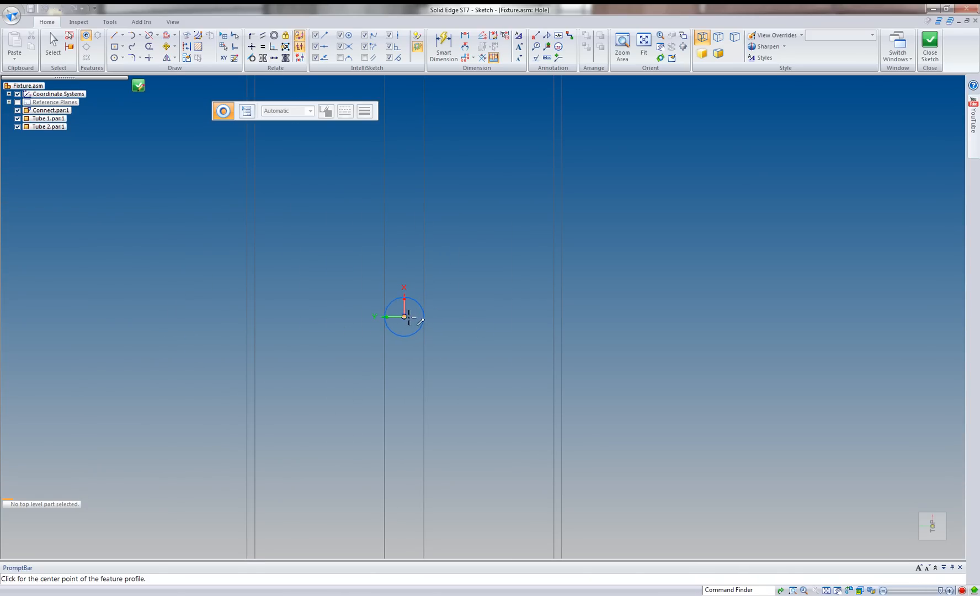
click(492, 316)
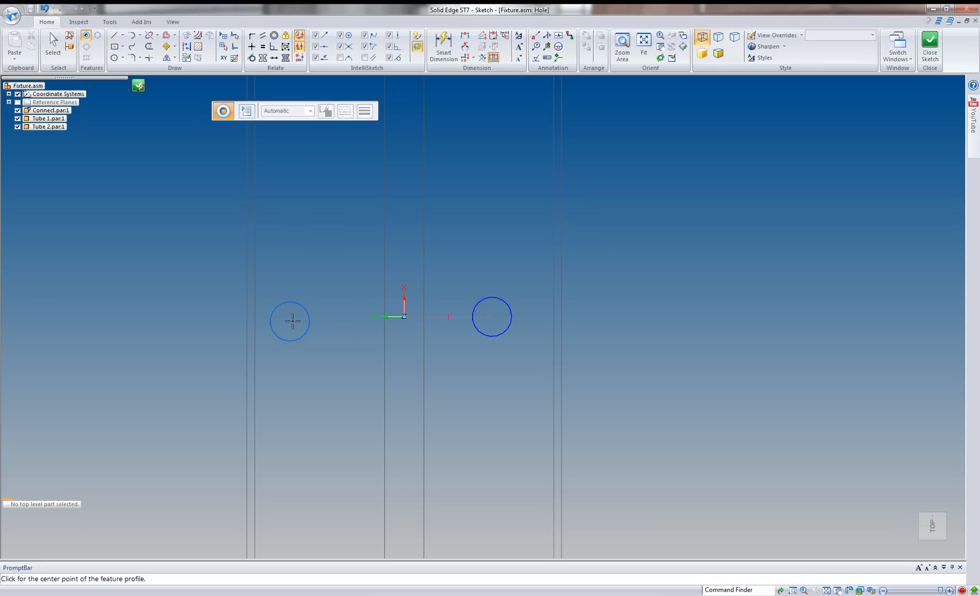
Dimension the horizontal distance from the origin's vertical axis to the centre of each hole circle.
click(465, 36)
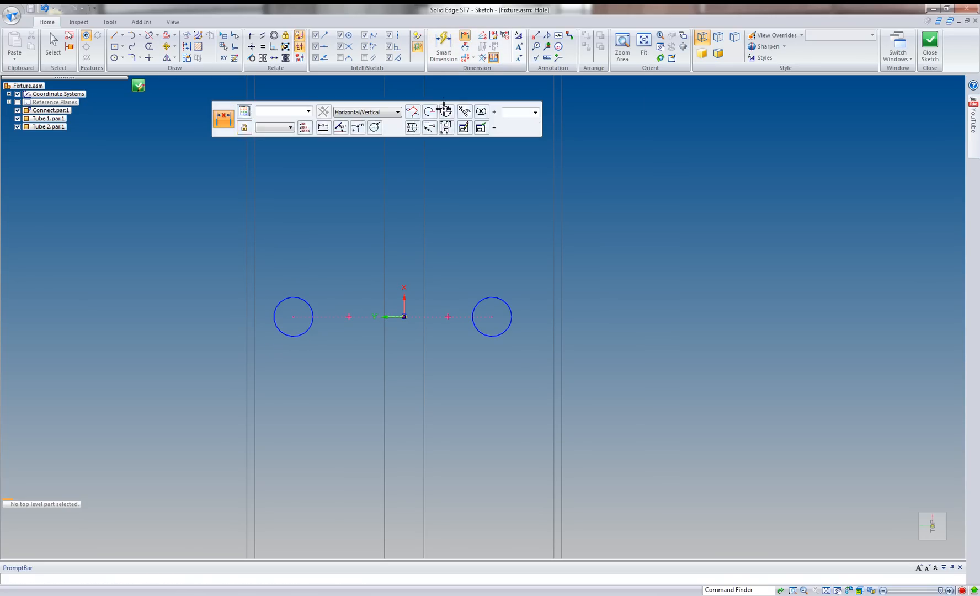
click(404, 298)
click(480, 298)
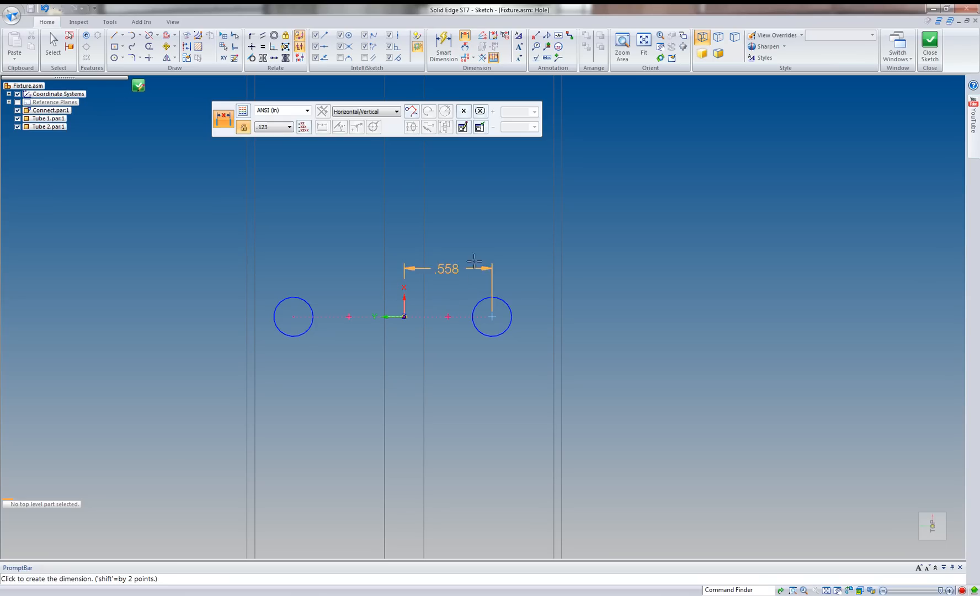
click(474, 250)
click(304, 301)
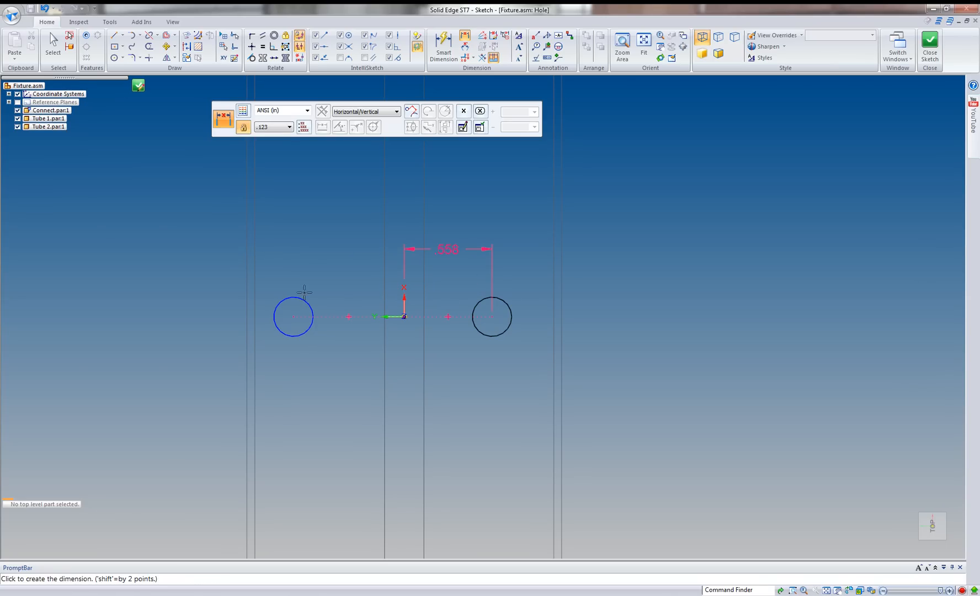
click(308, 284)
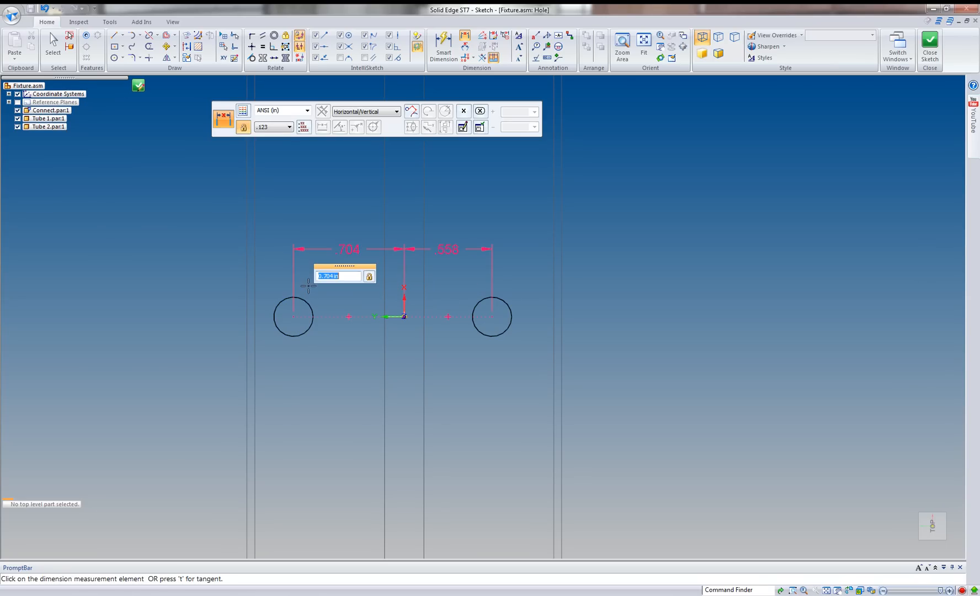
click(221, 214)
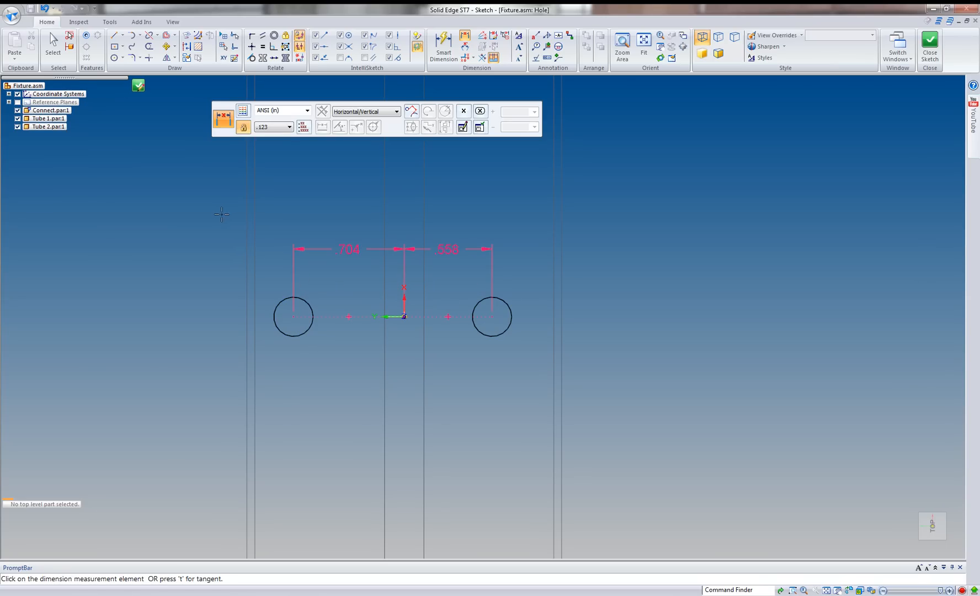
key(Escape)
Set the left hole's distance from the origin to .625 in.
click(350, 249)
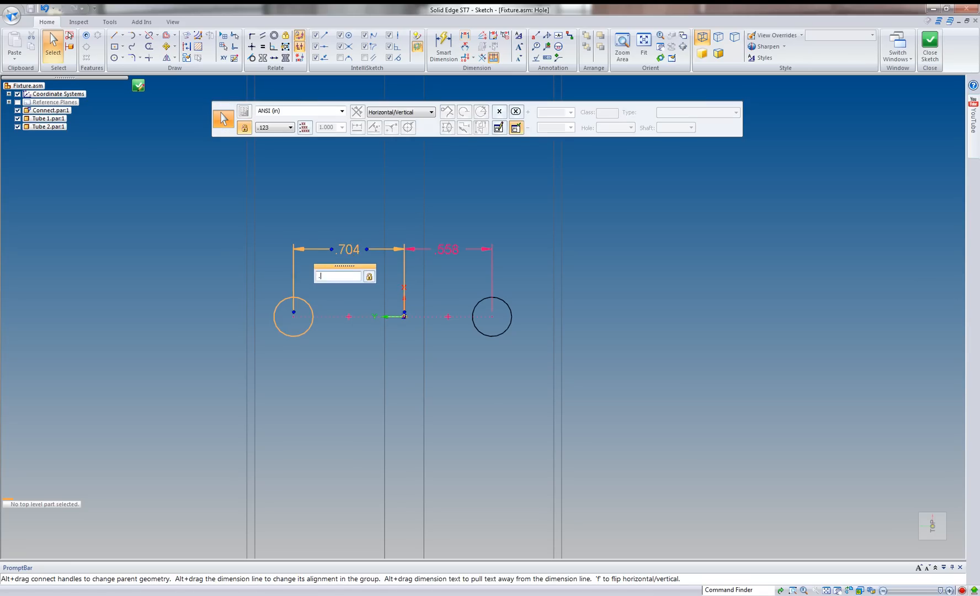
text(.62)
key(Return)
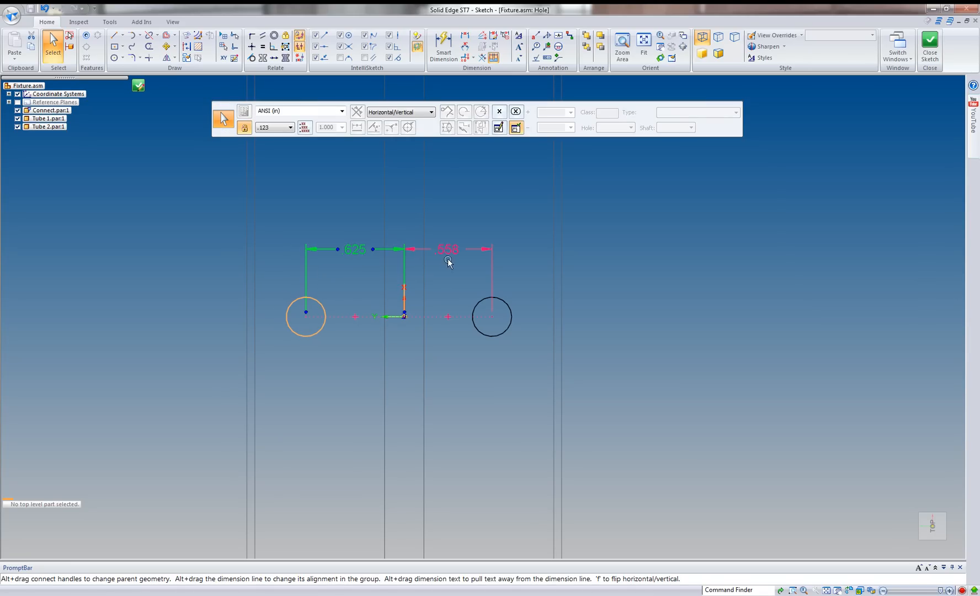
Link the left hole's distance to the right hole's distance with the formula V651.
right_click(357, 252)
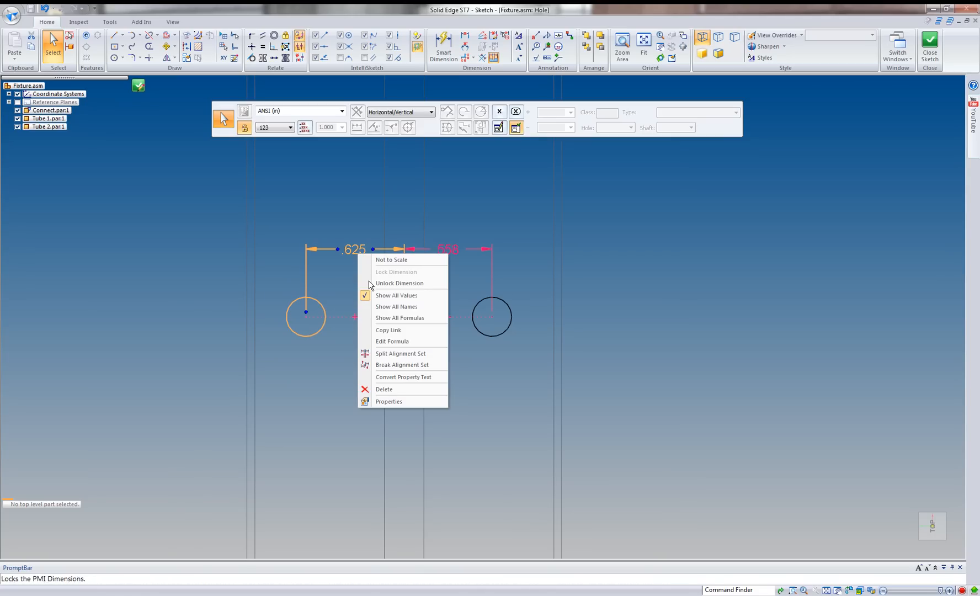
click(391, 341)
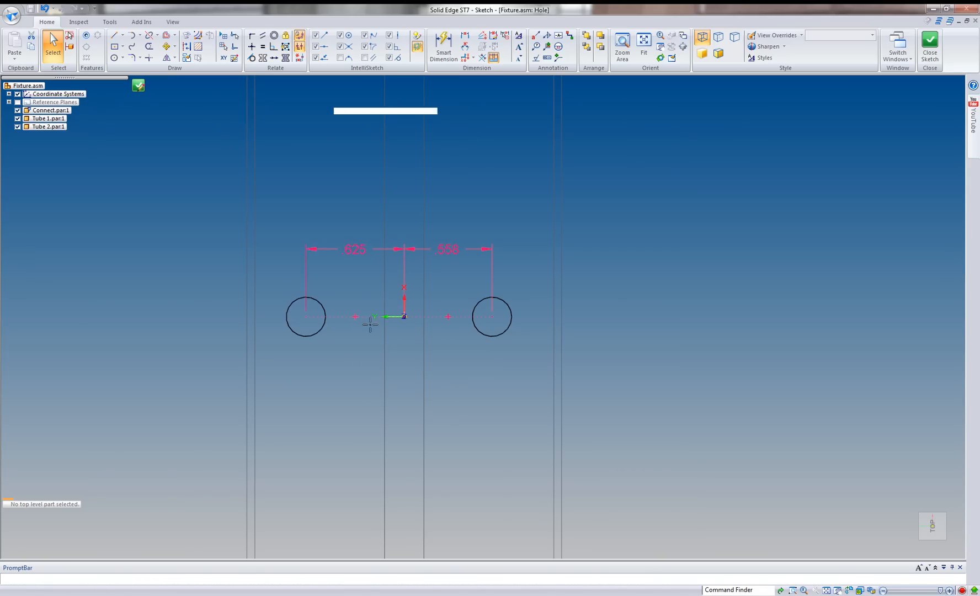
click(457, 248)
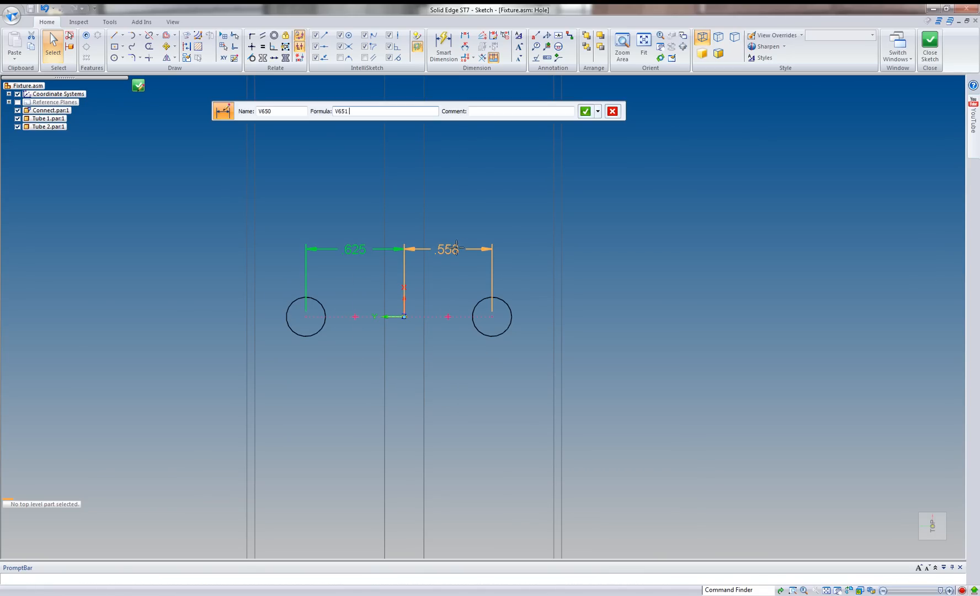
click(585, 111)
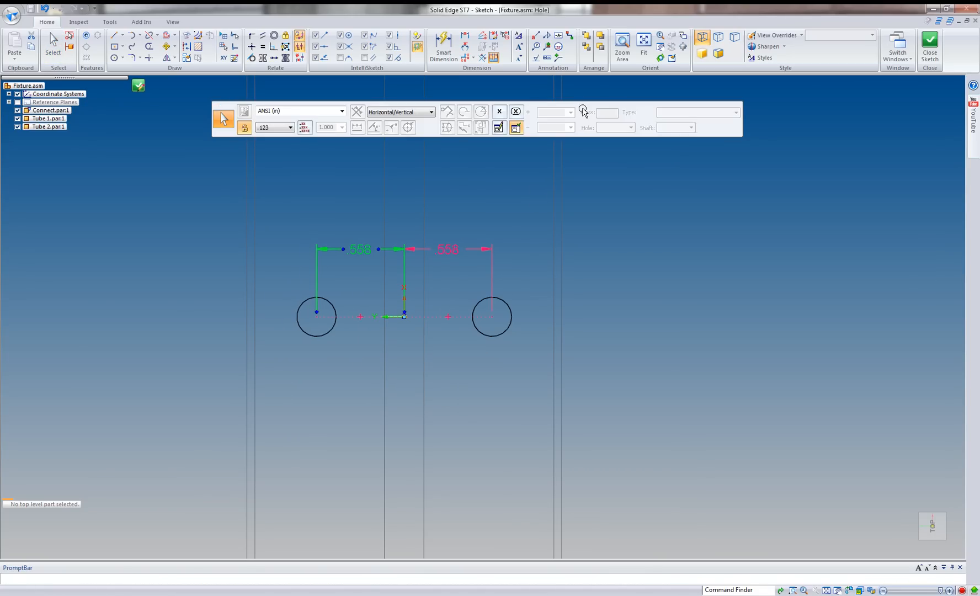
click(572, 176)
Set the right hole's distance from the origin to .625 in.
click(461, 252)
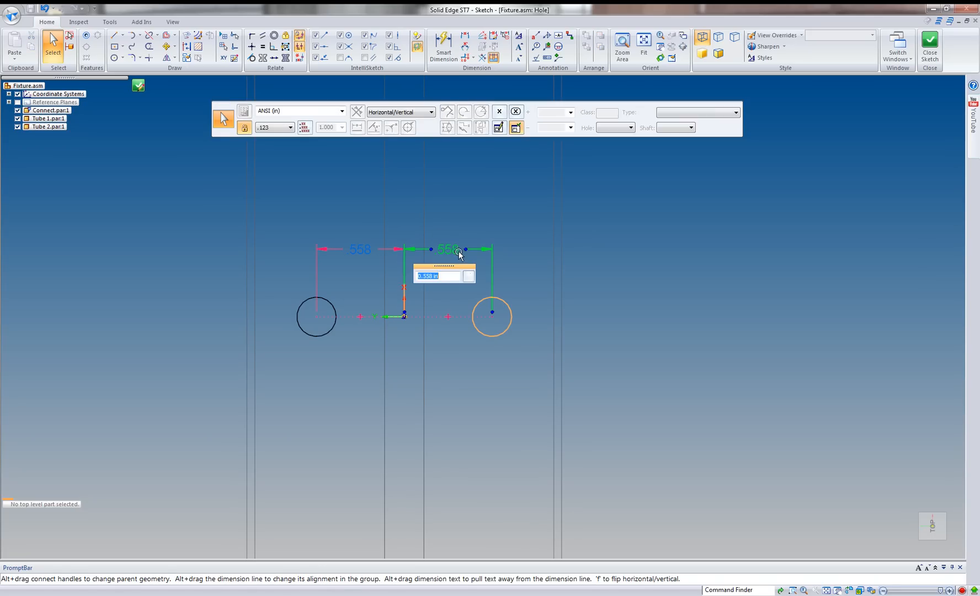
text(.625)
key(Return)
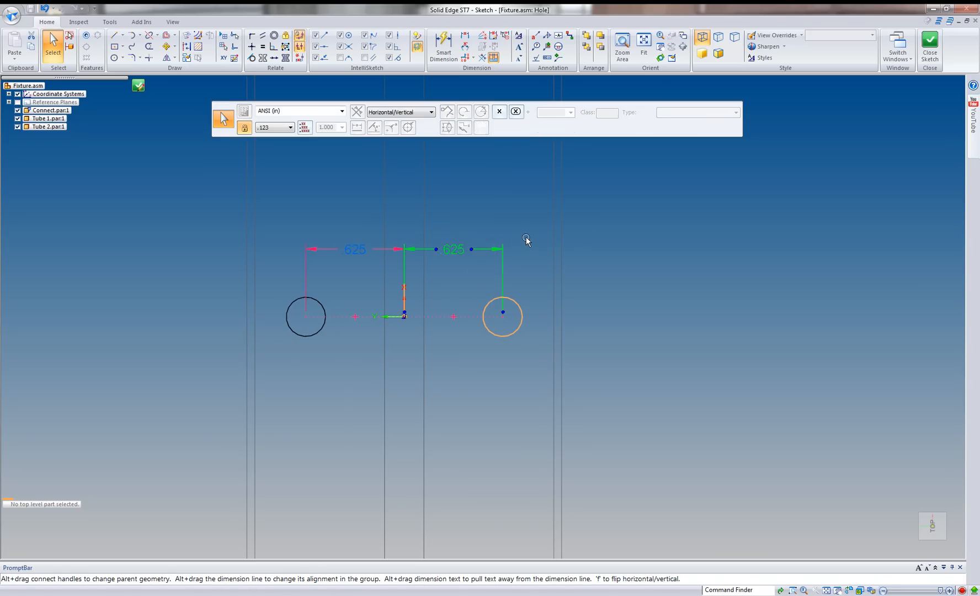
click(526, 242)
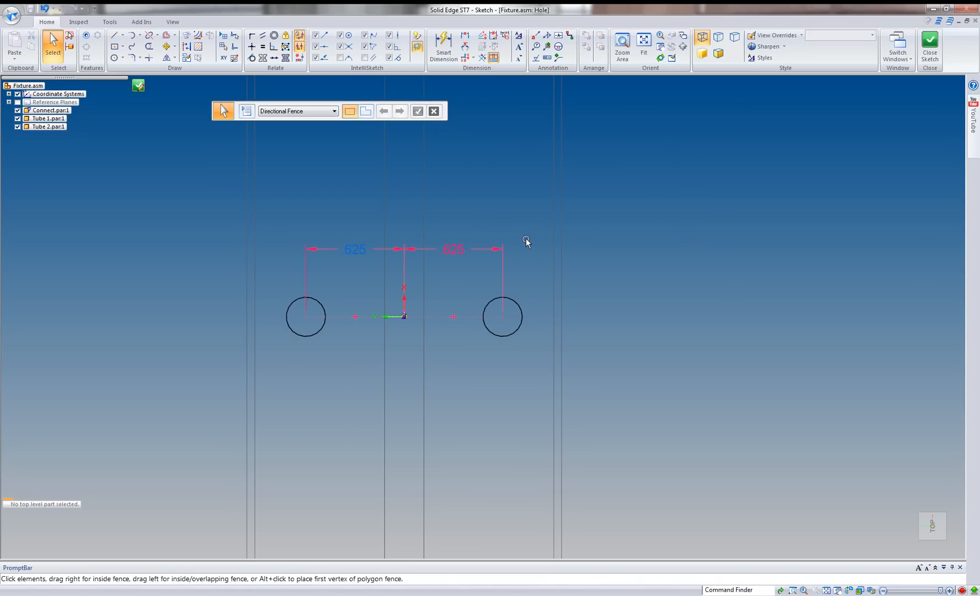
Finish the hole sketch and extend both holes downward with the Through All extent.
click(138, 86)
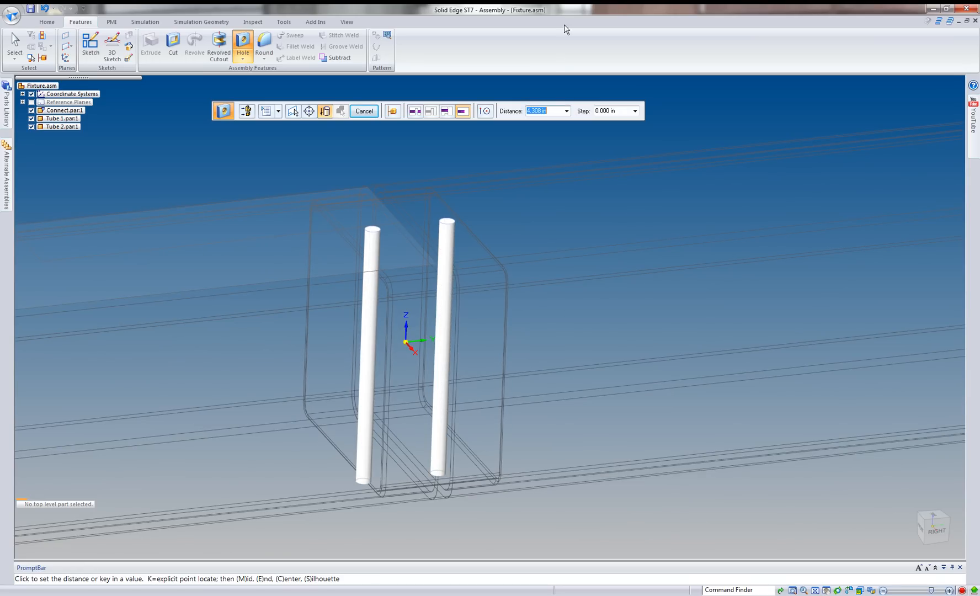
click(415, 111)
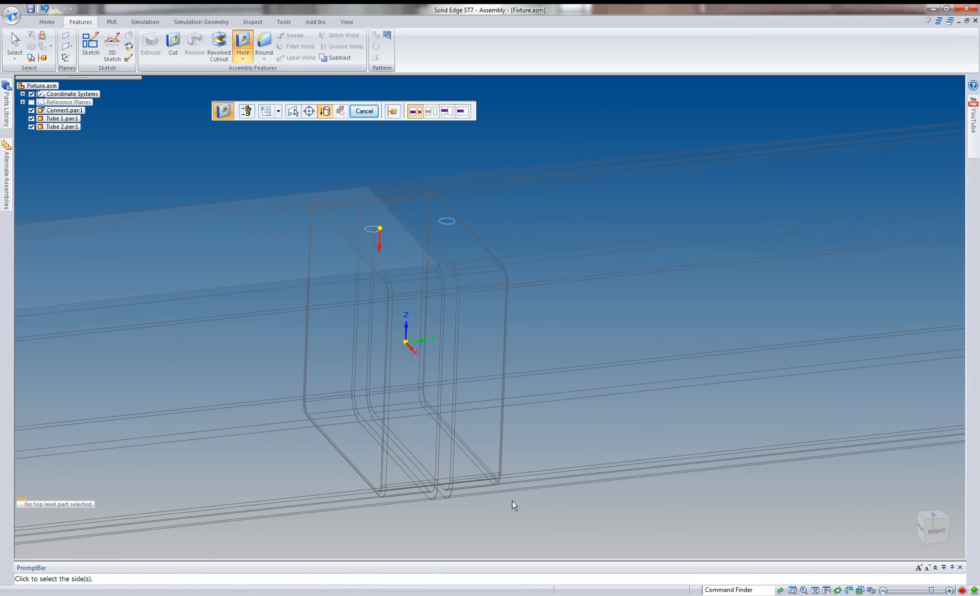
click(523, 515)
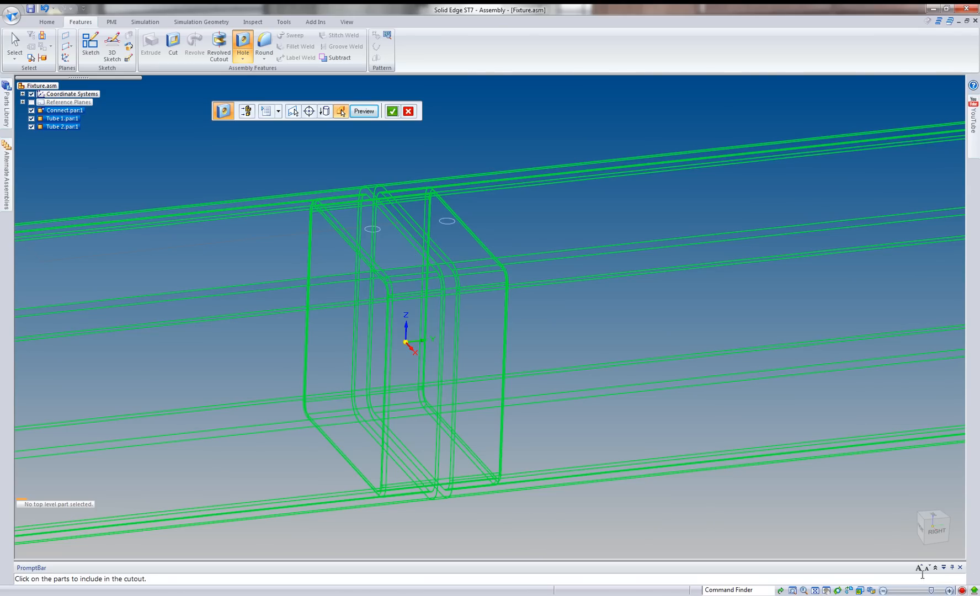
Display the model shaded with visible edges, then cut the holes through Connect.par, Tube 2.par and Tube 1.par as reselected parts.
click(872, 590)
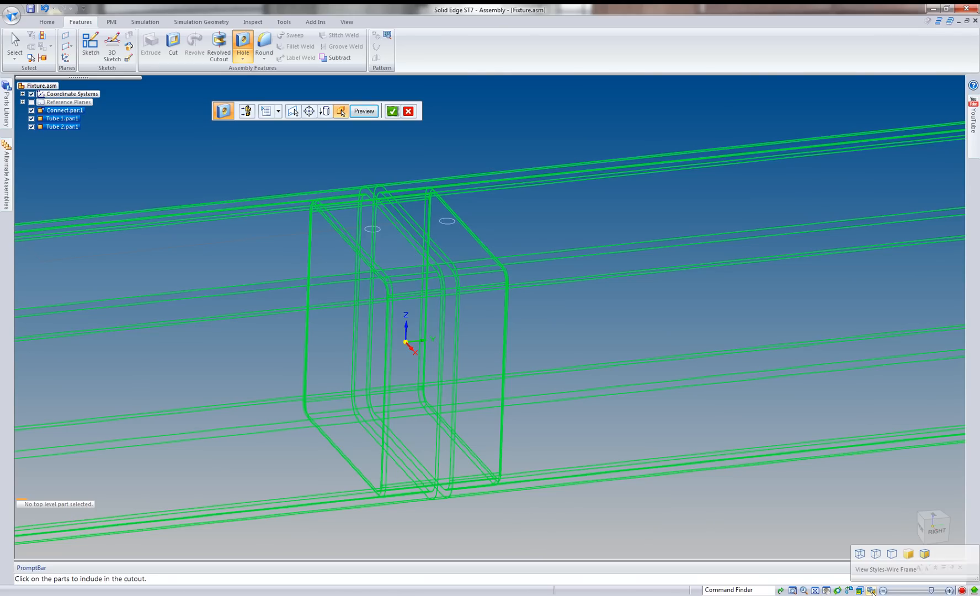
click(927, 556)
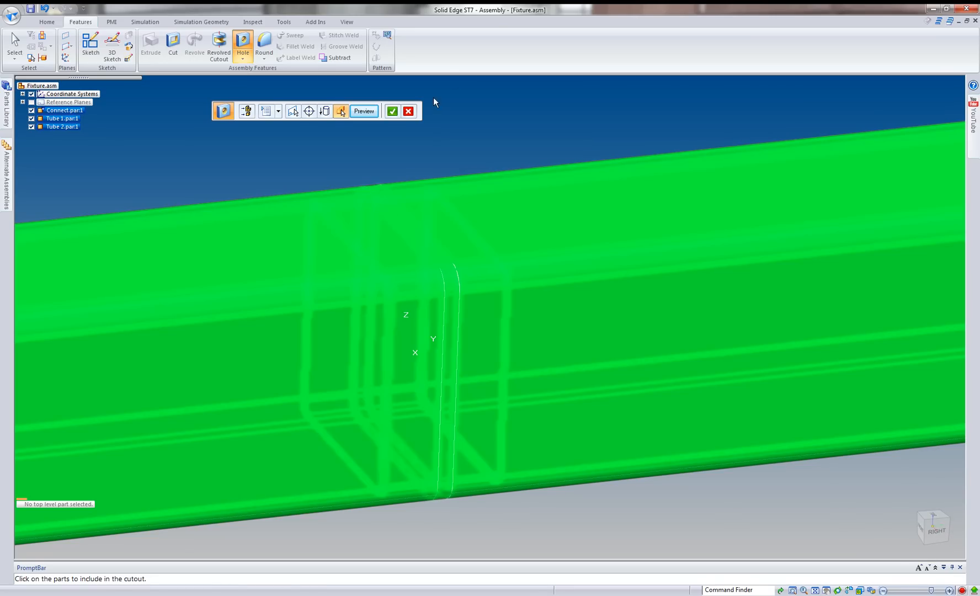
click(409, 112)
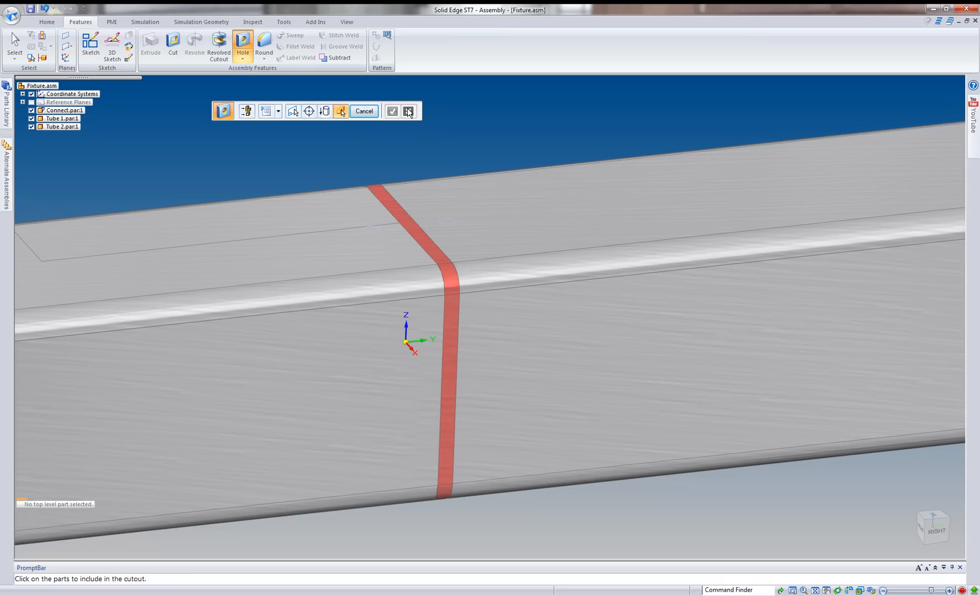
click(385, 190)
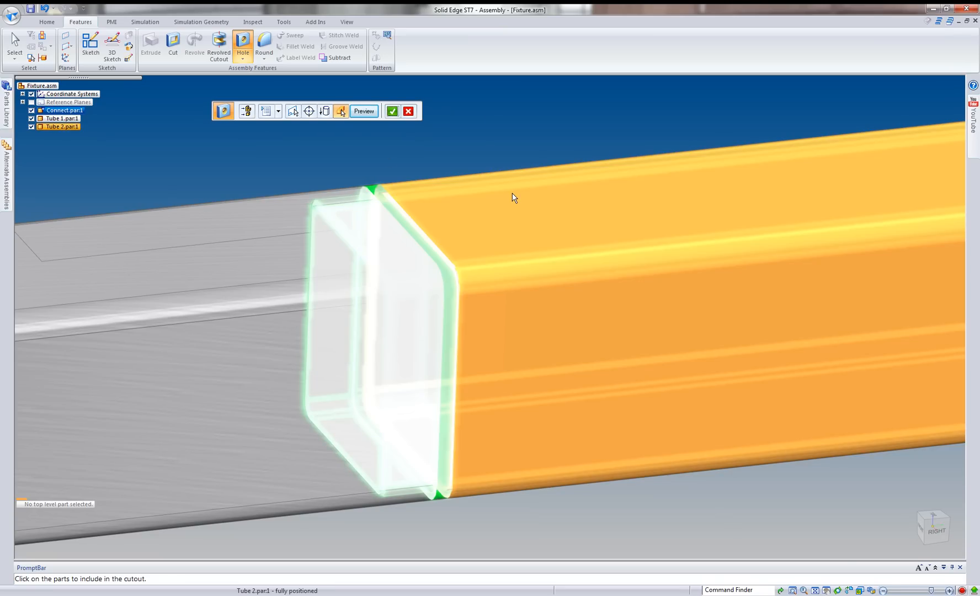
click(514, 197)
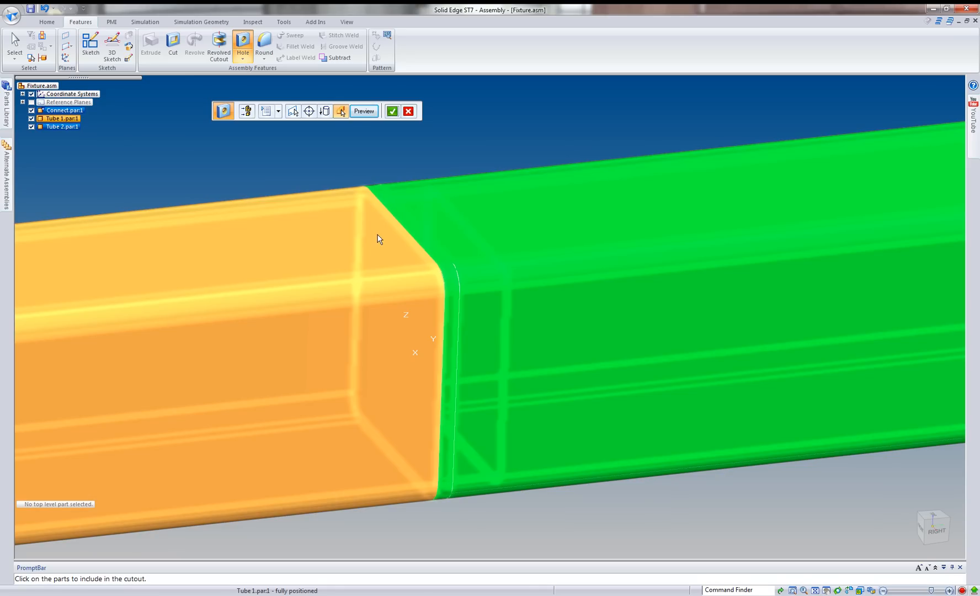
click(315, 219)
right_click(267, 180)
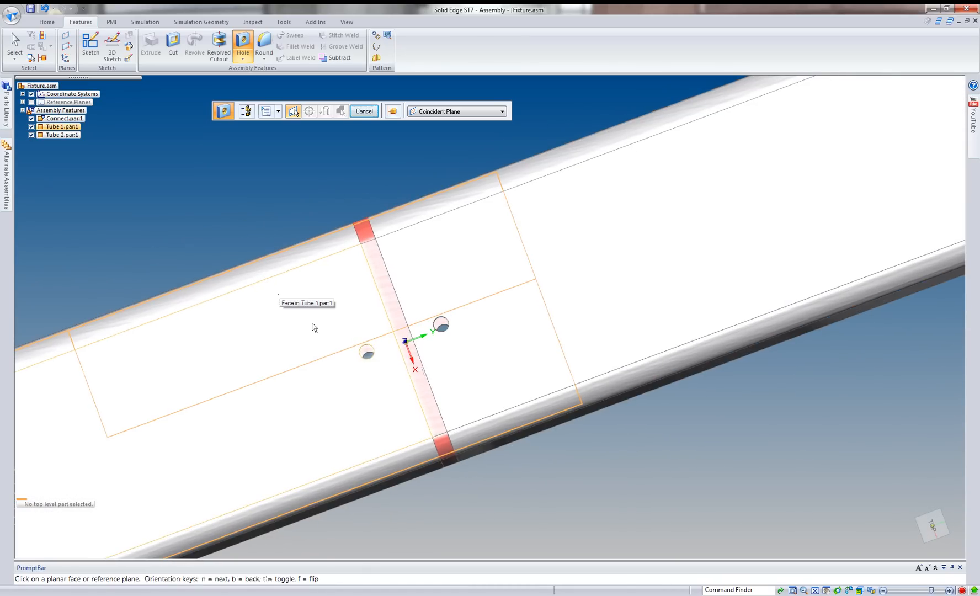
middle_drag(312, 322, 369, 160)
scroll(329, 270, down, 1)
click(347, 22)
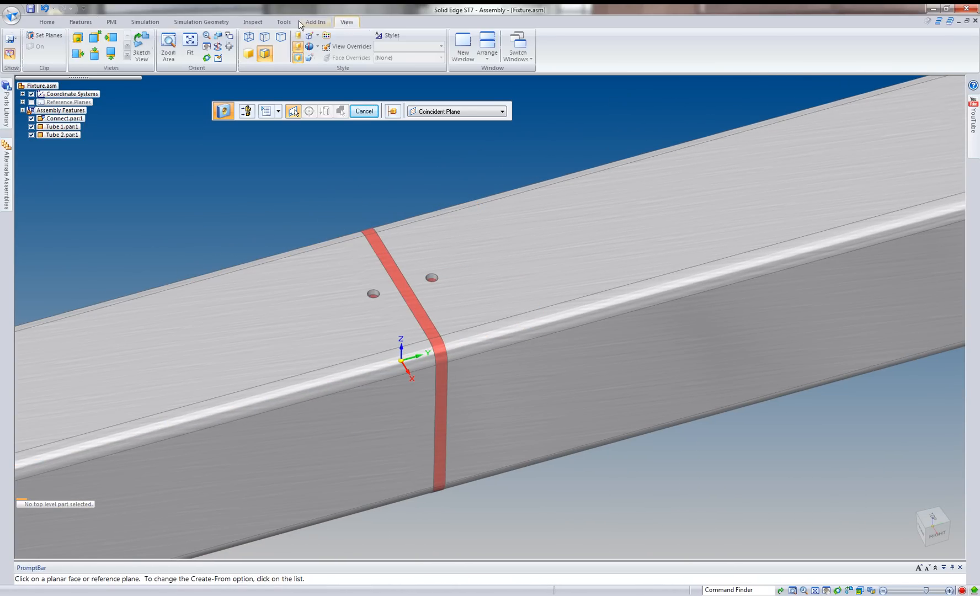
click(56, 35)
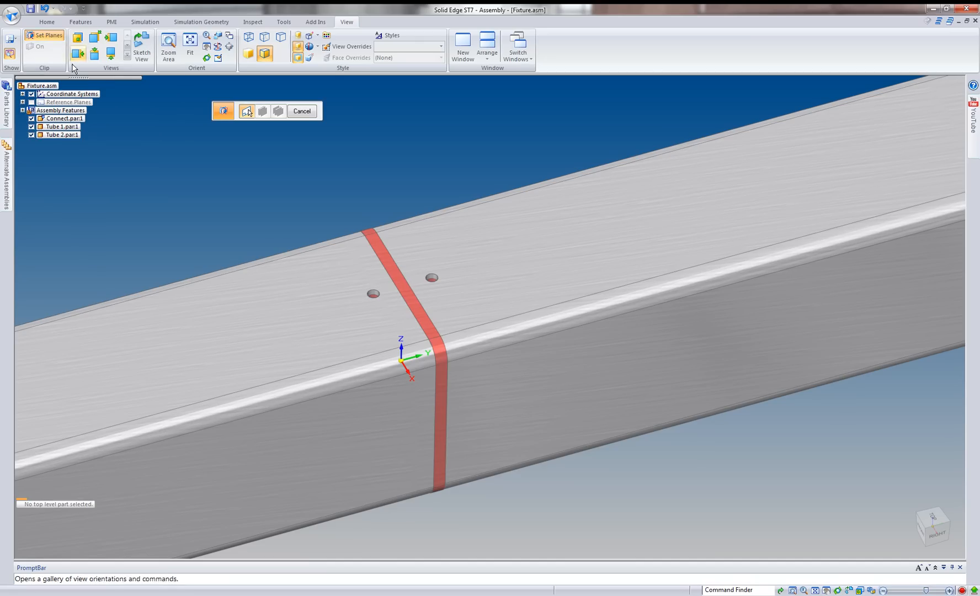
click(309, 467)
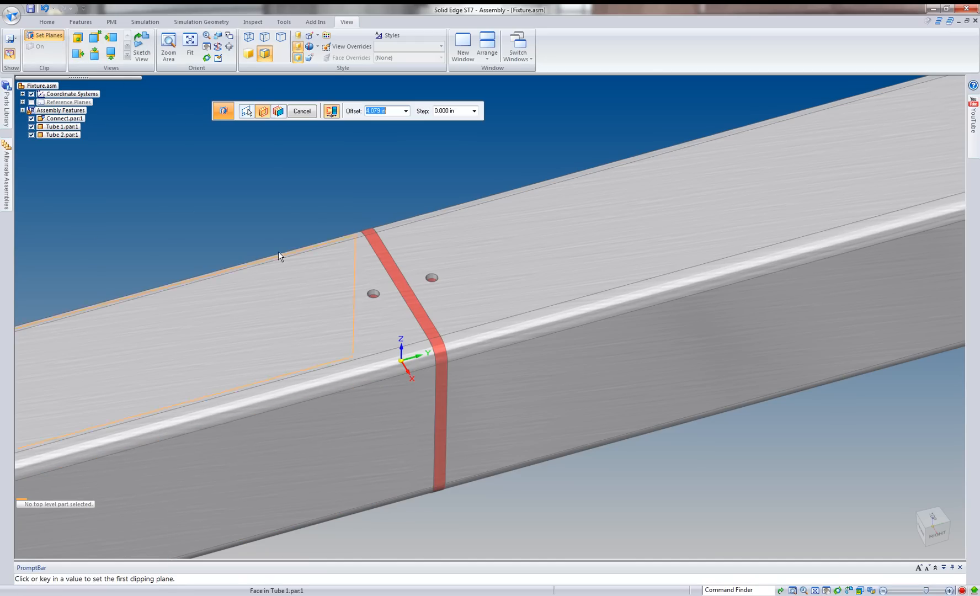
click(331, 112)
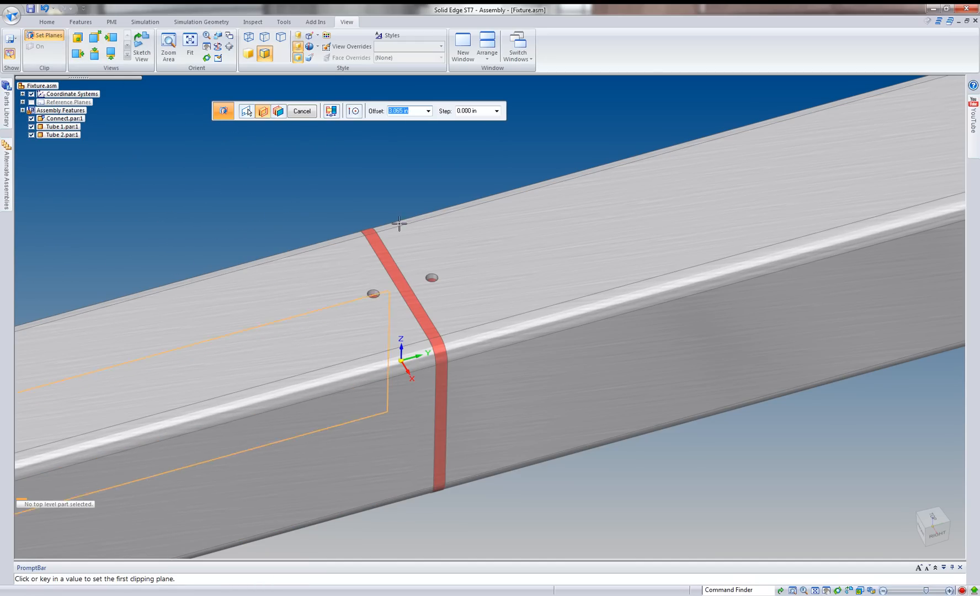
click(377, 292)
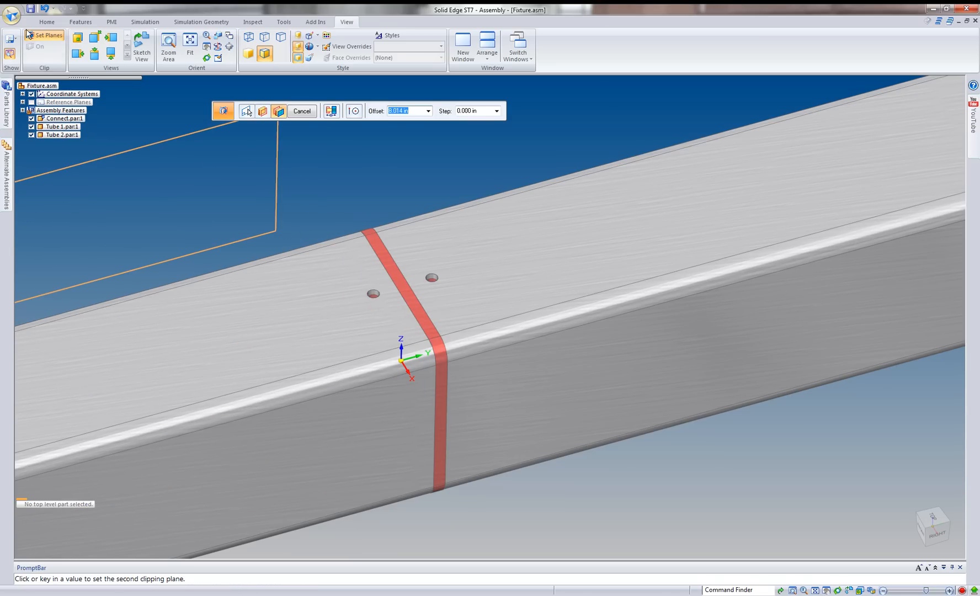
Set clipping planes parallel to the tube's long side face to section the assembly through the hole centres and view the joint.
click(44, 35)
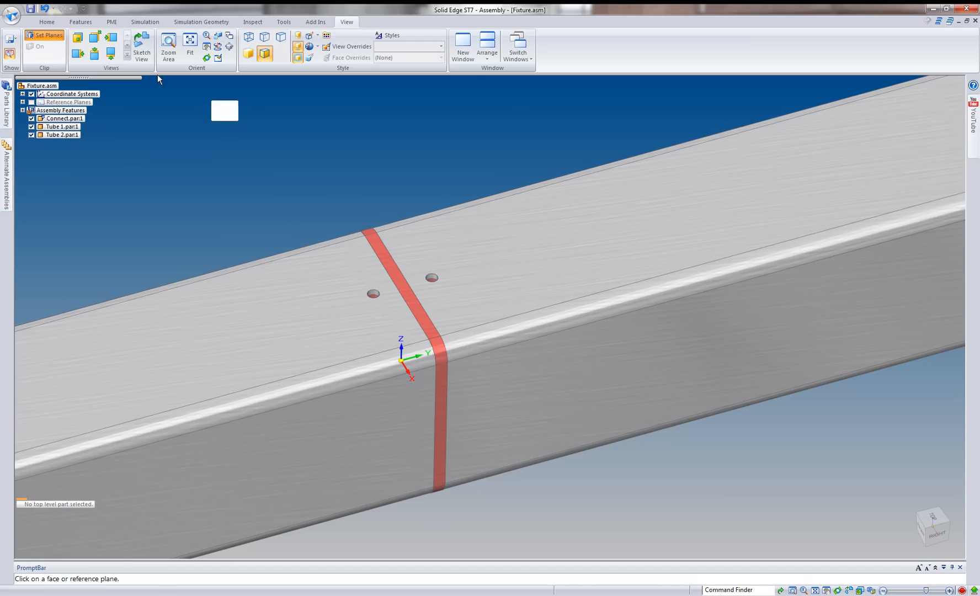
click(356, 423)
click(324, 245)
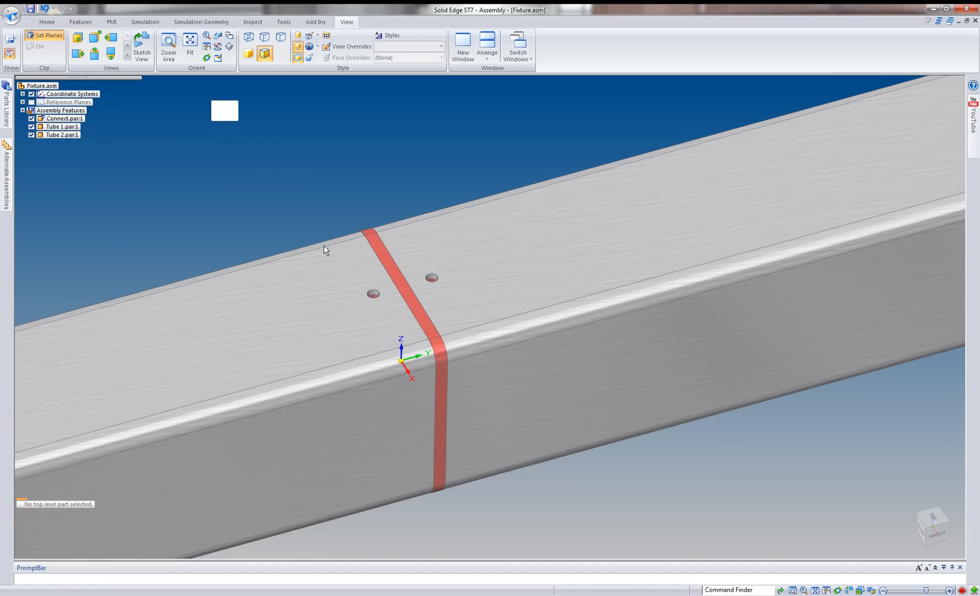
click(366, 293)
key(ctrl+r)
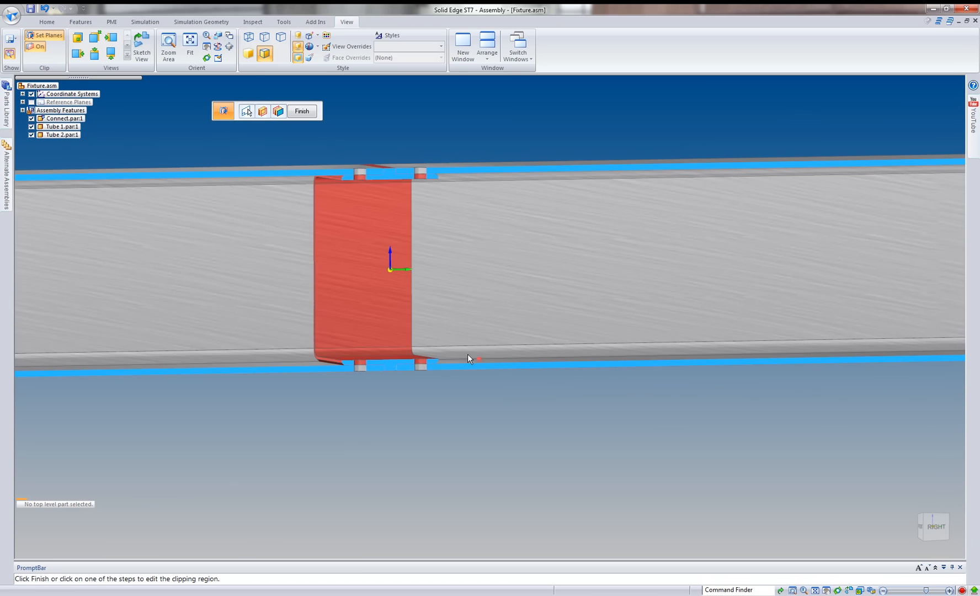
scroll(354, 169, up, 5)
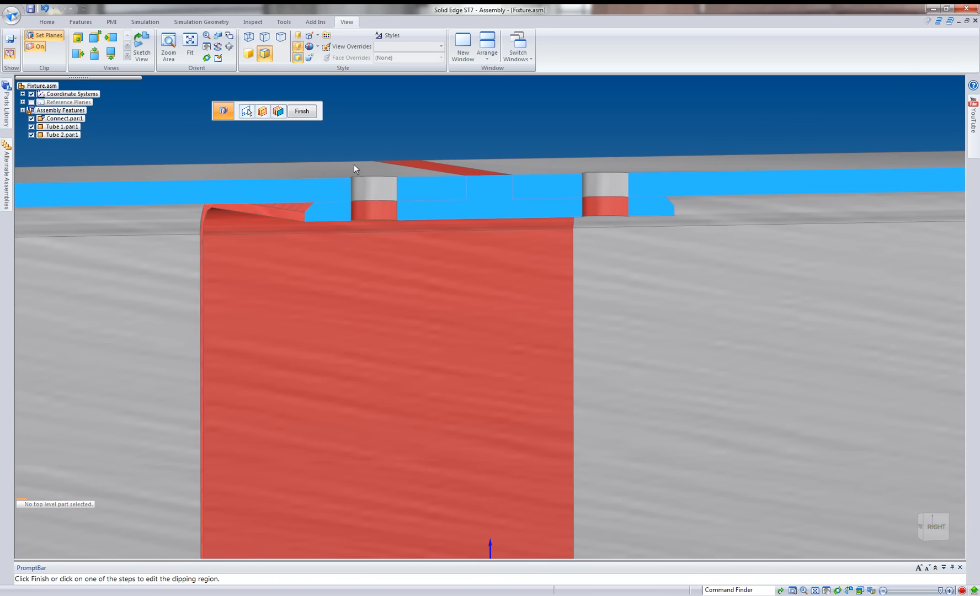
middle_drag(354, 164, 363, 177)
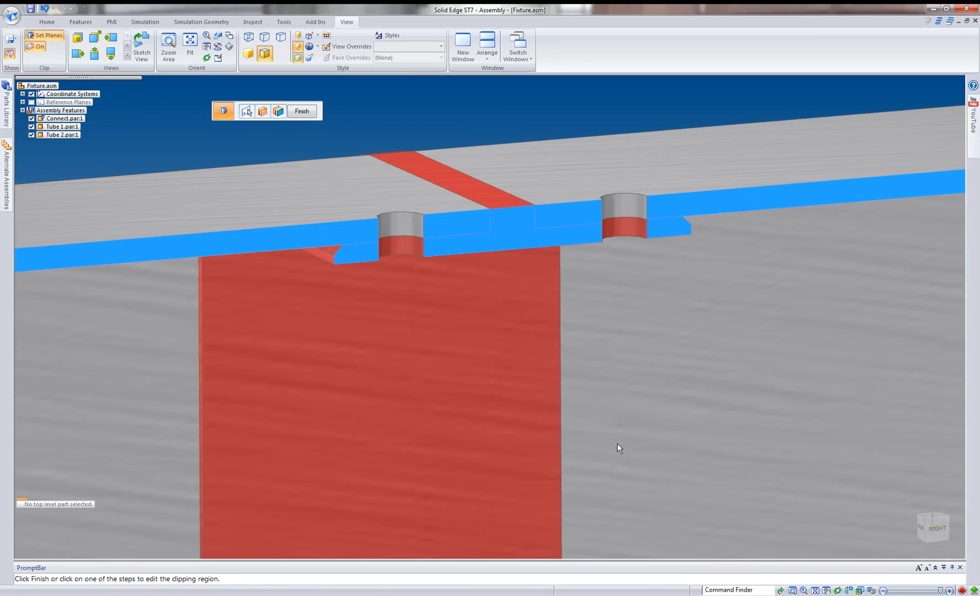
scroll(618, 447, down, 2)
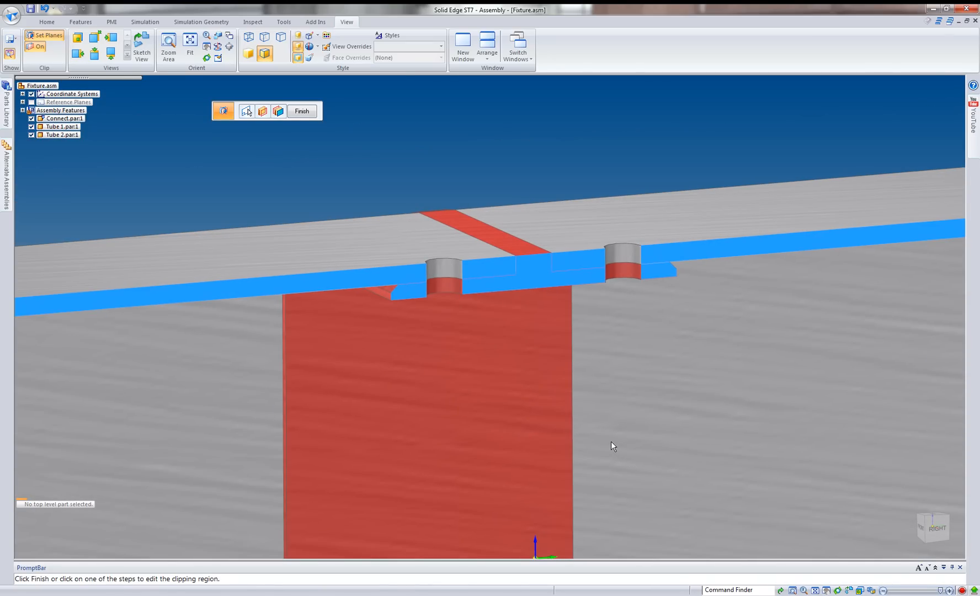
Place 3-8 in Rivet.par from the parts library near the left hole as an adjustable part.
click(5, 99)
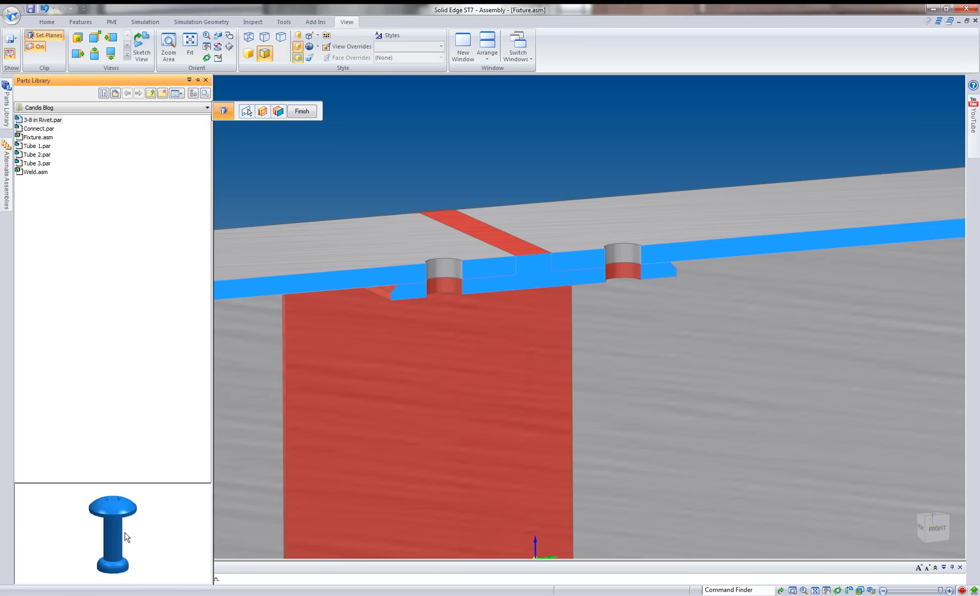
drag(122, 529, 114, 496)
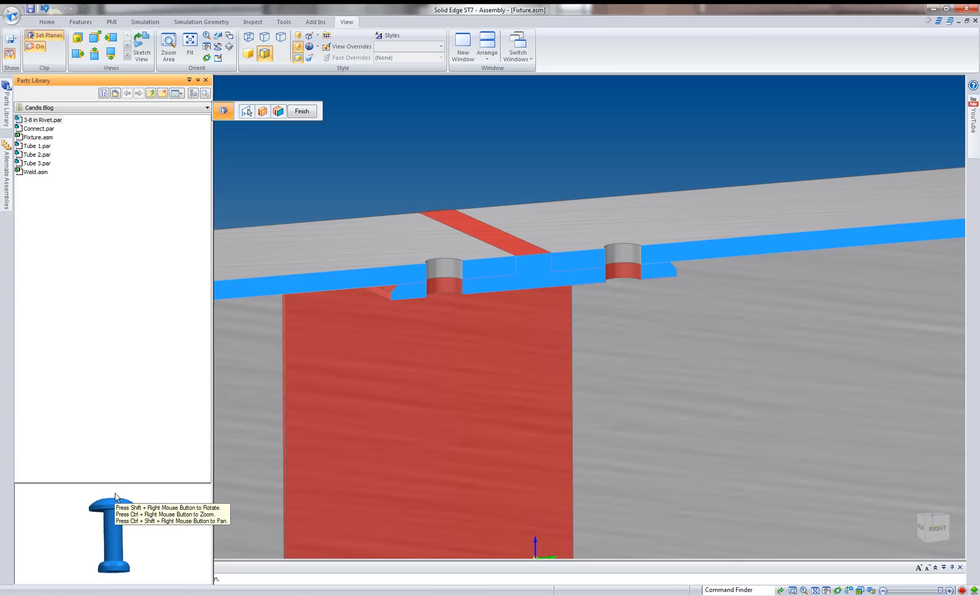
drag(114, 495, 118, 528)
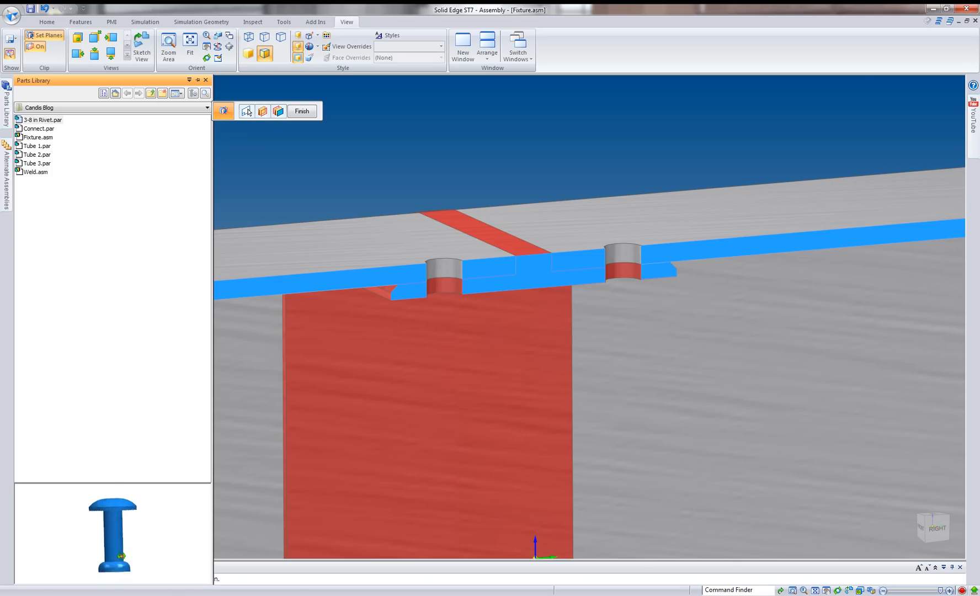
drag(120, 510, 124, 568)
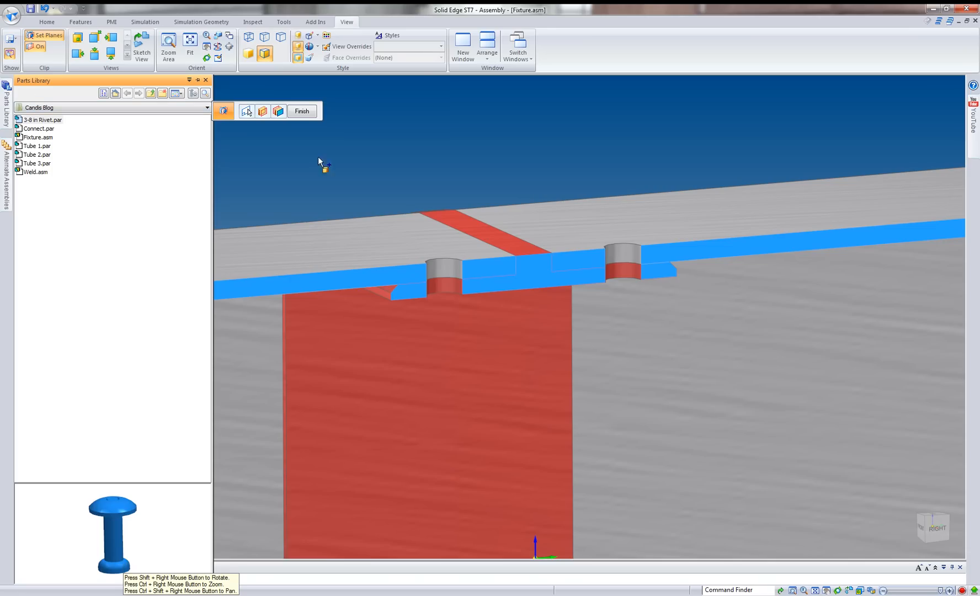
drag(318, 159, 405, 156)
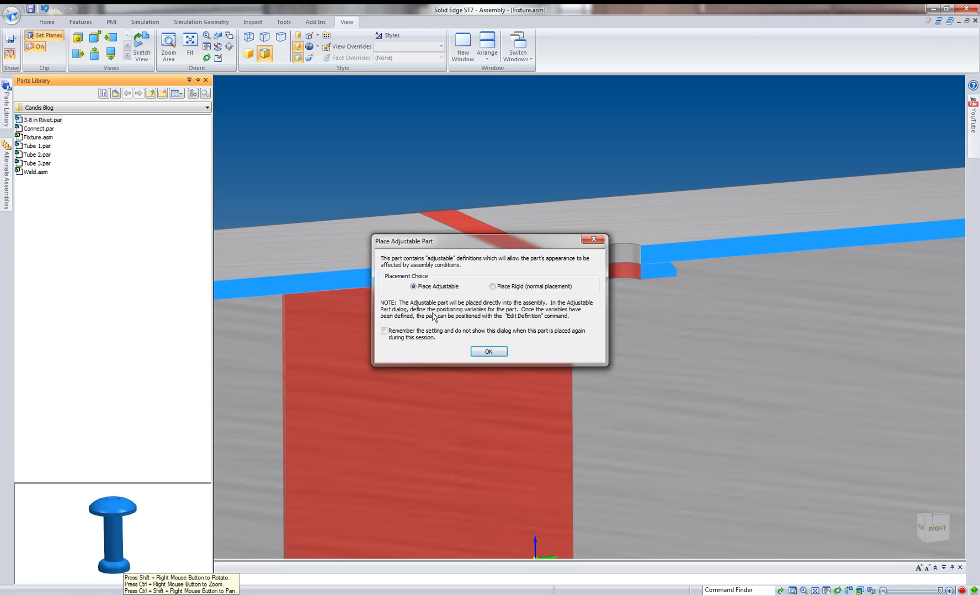
click(497, 352)
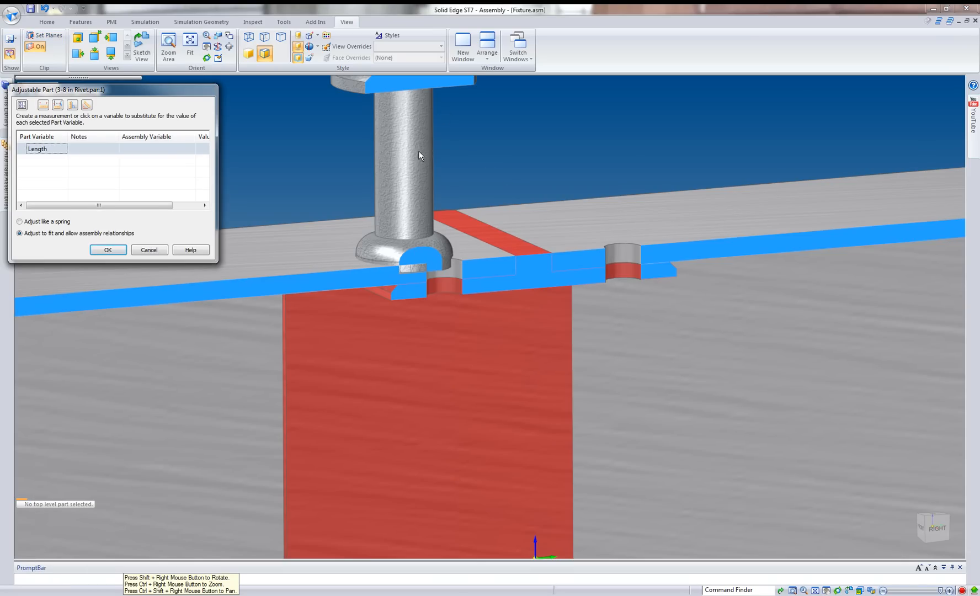
Try to drive the rivet's Length variable with the minimum distance between the left hole's upper and lower circular edges.
click(58, 105)
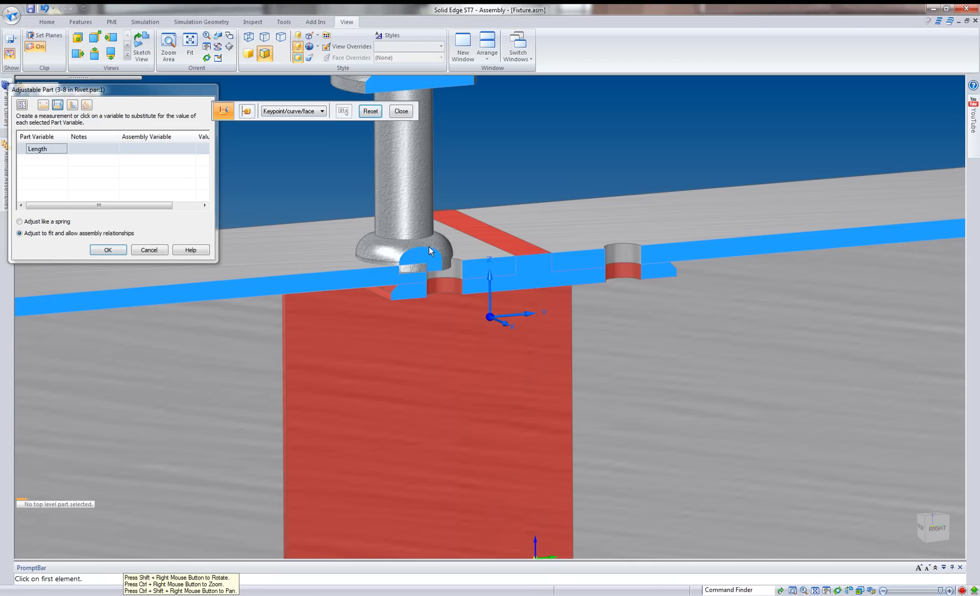
click(456, 257)
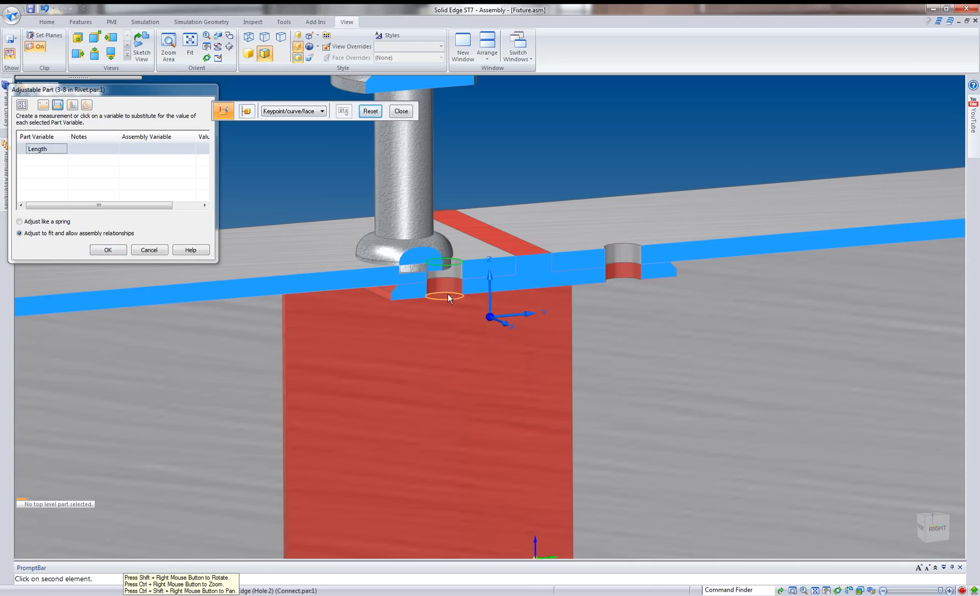
click(448, 293)
drag(165, 206, 203, 215)
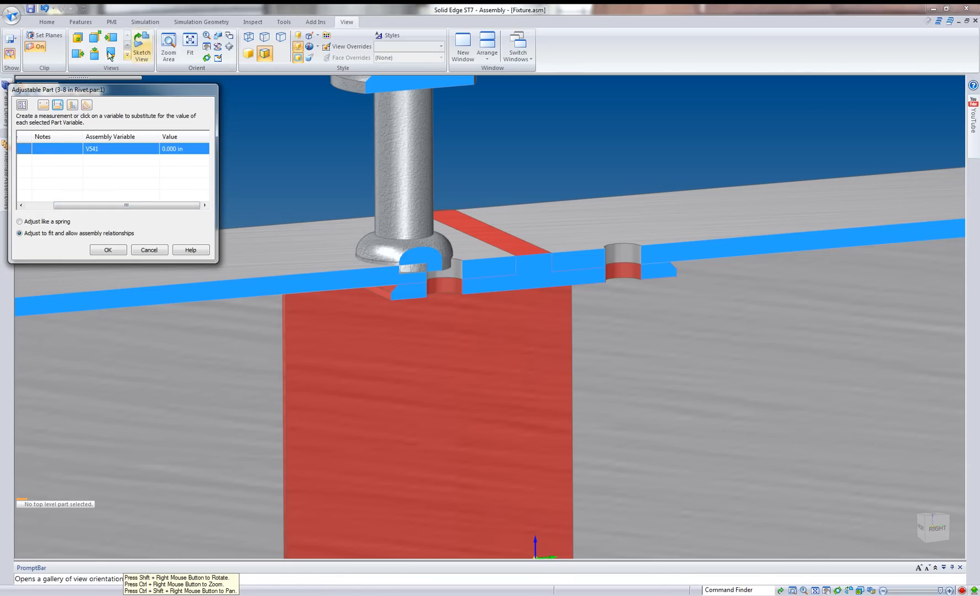
click(58, 105)
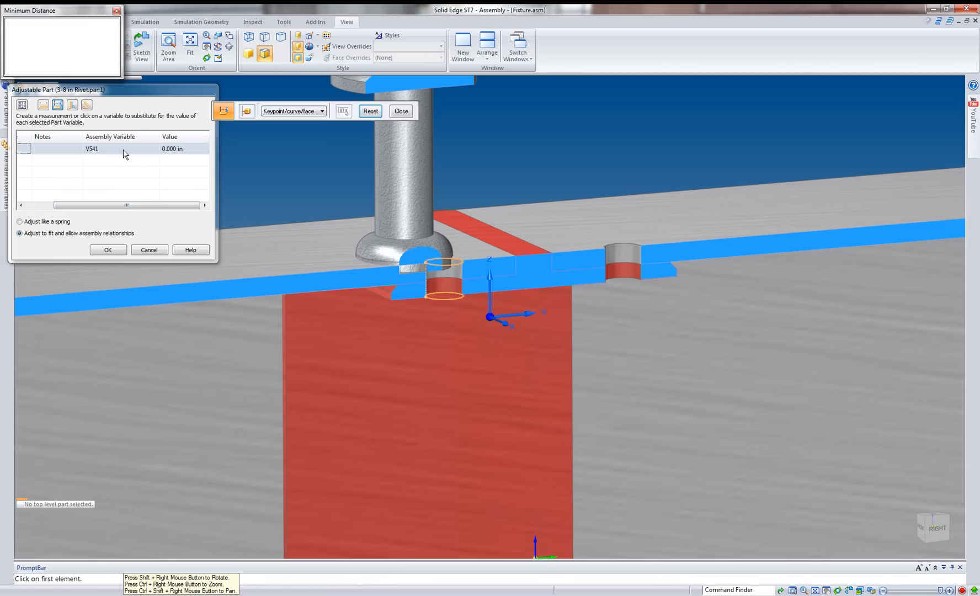
click(370, 111)
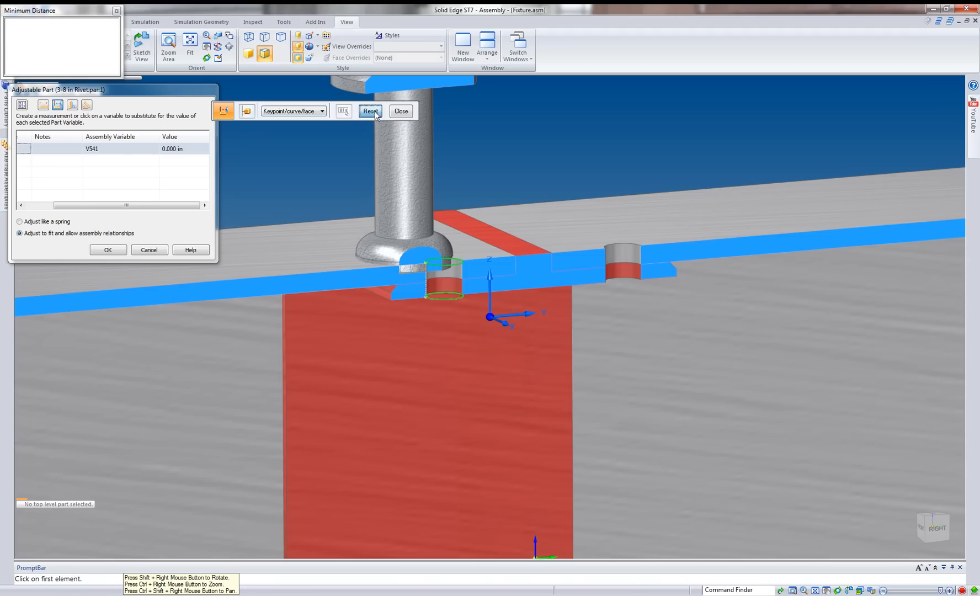
Drive the rivet's Length with the normal distance from Tube 1's upper plane to the left hole's lower circular edge in the connector.
click(72, 105)
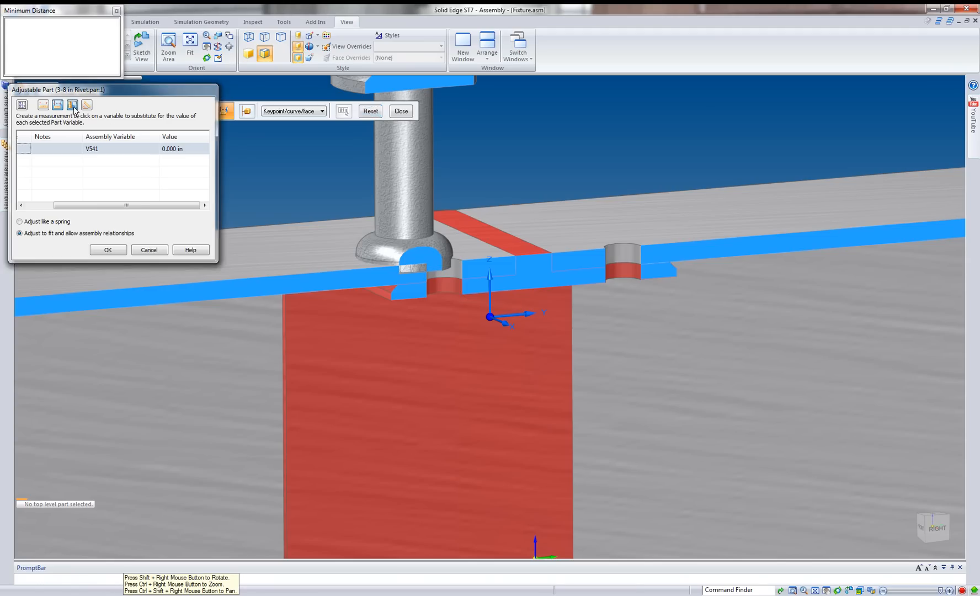
right_click(458, 259)
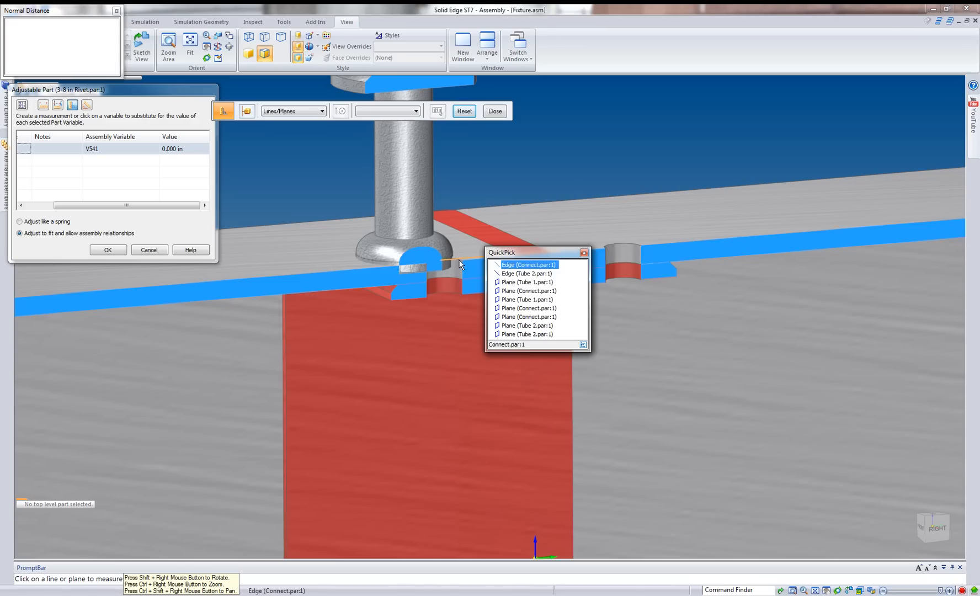
click(525, 282)
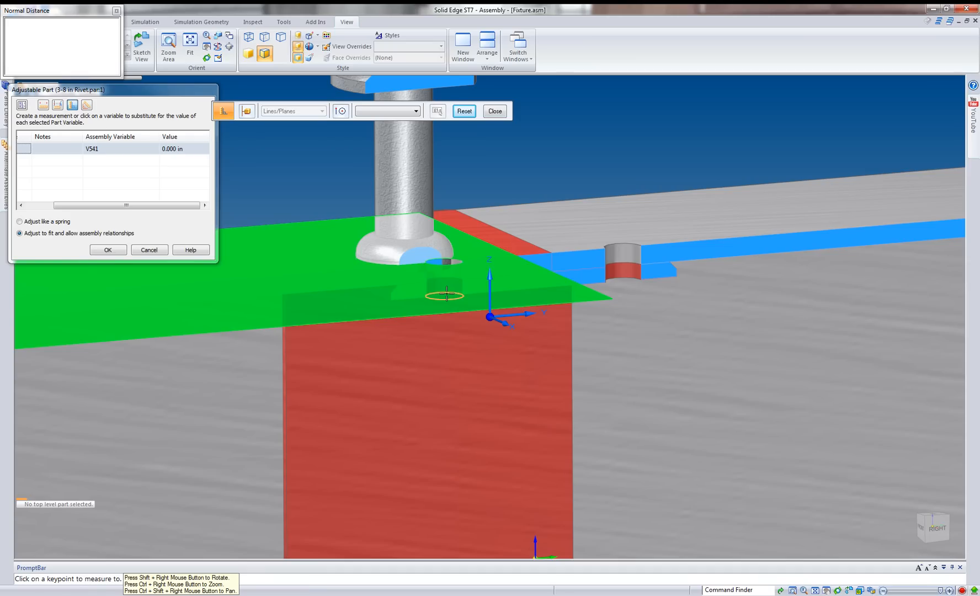
click(447, 292)
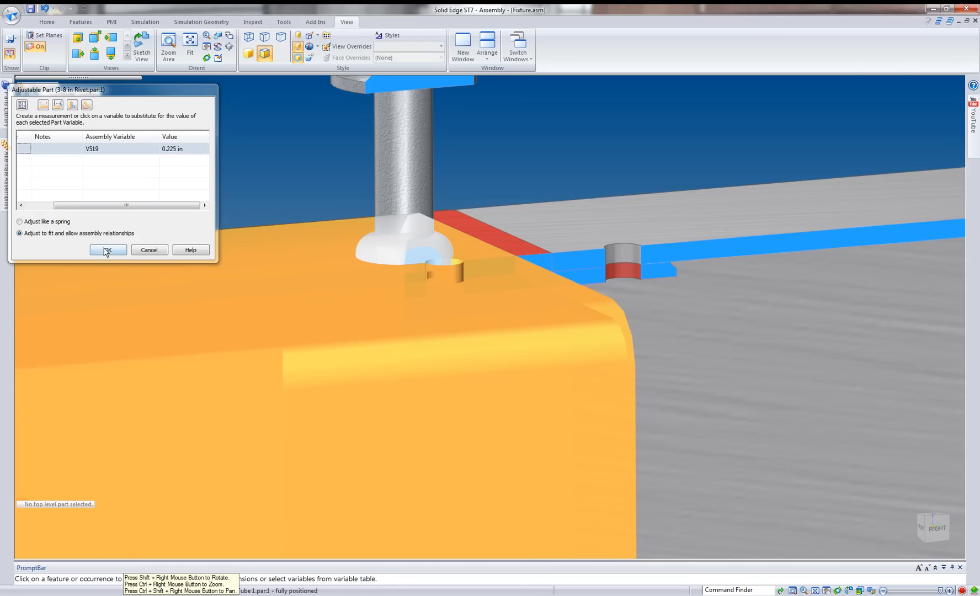
Apply the rivet's driven length and insert the circular edge under its head into the left hole's upper edge on Tube 1.
click(106, 250)
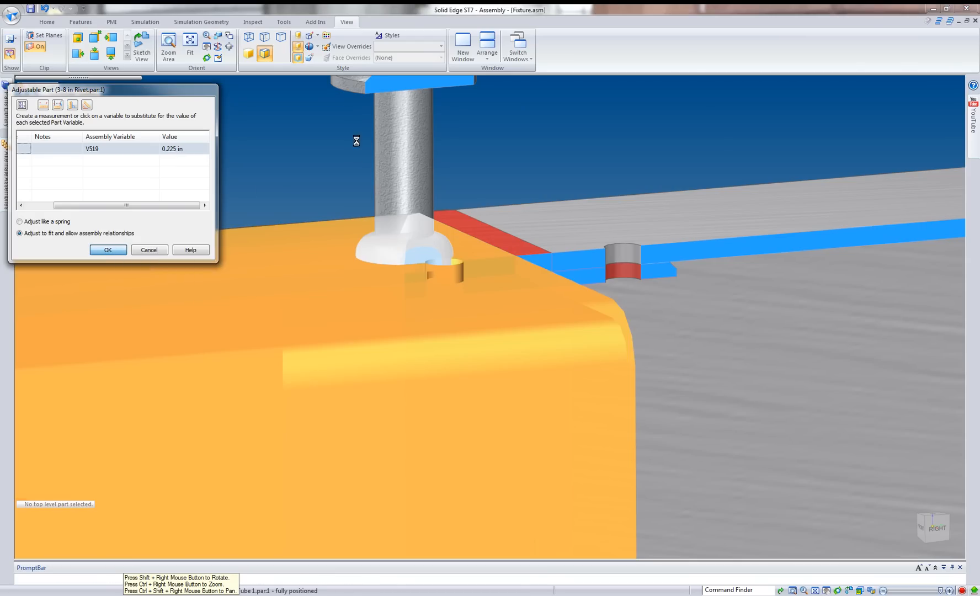
scroll(403, 162, down, 3)
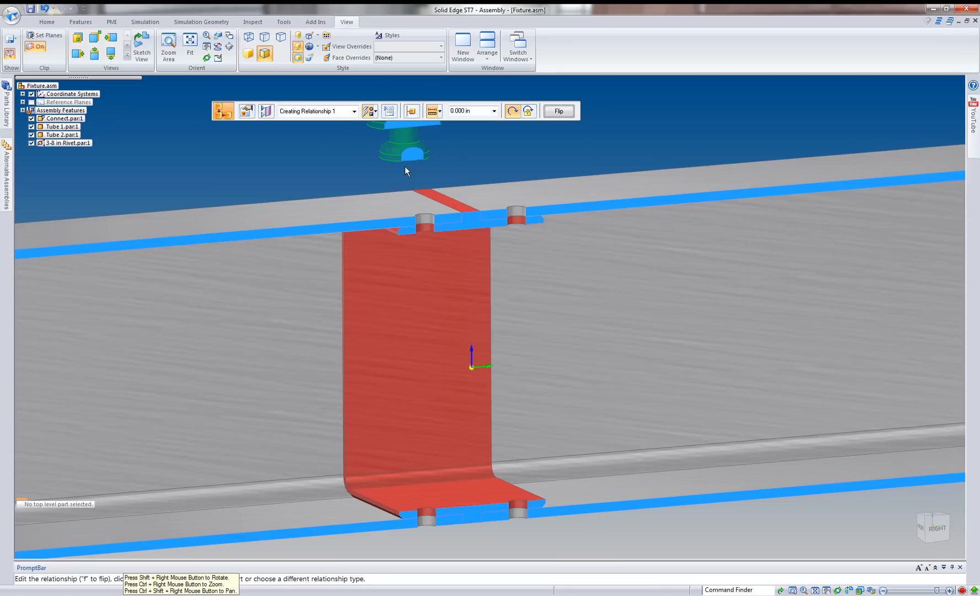
middle_drag(407, 157, 415, 274)
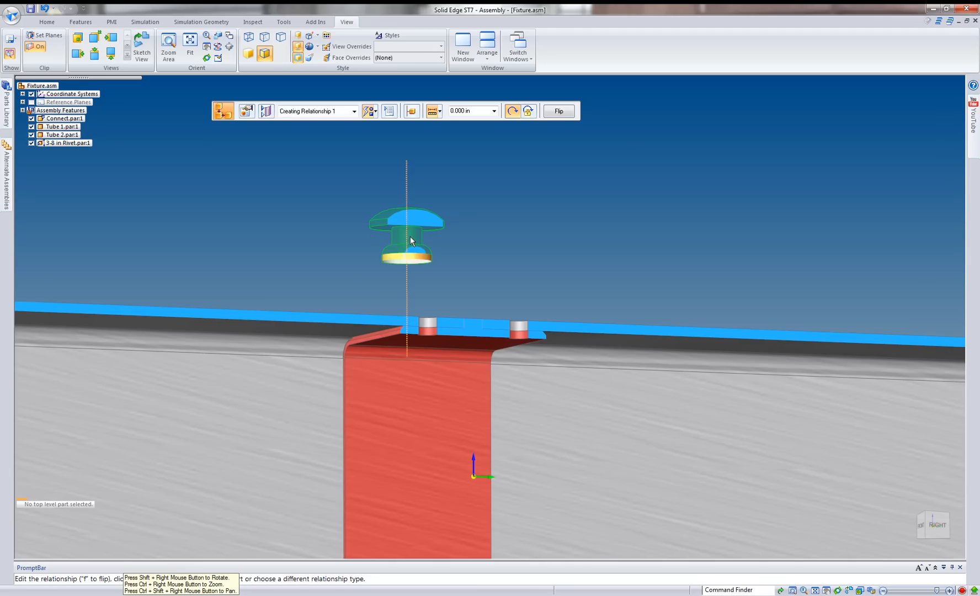
right_click(384, 223)
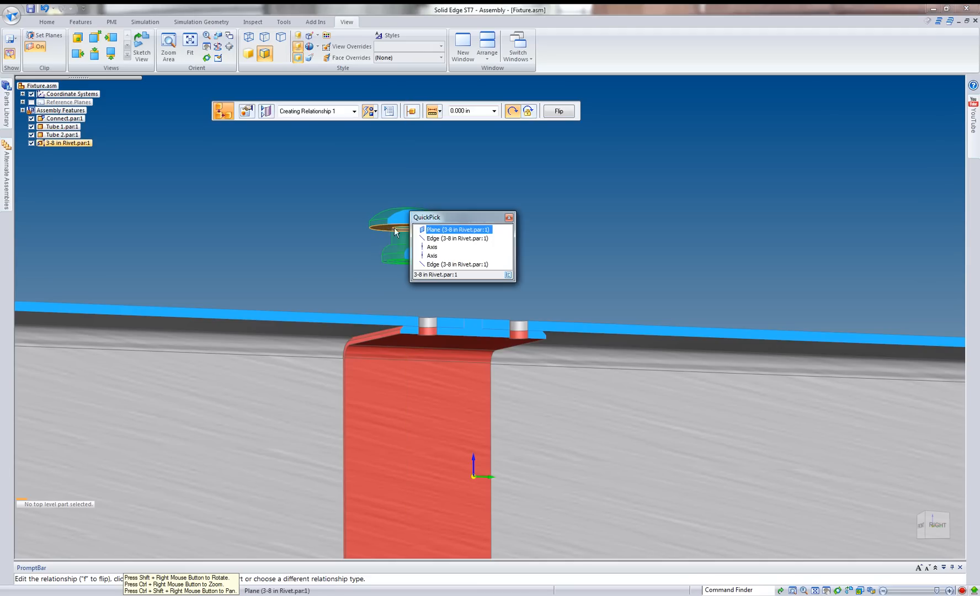
click(437, 241)
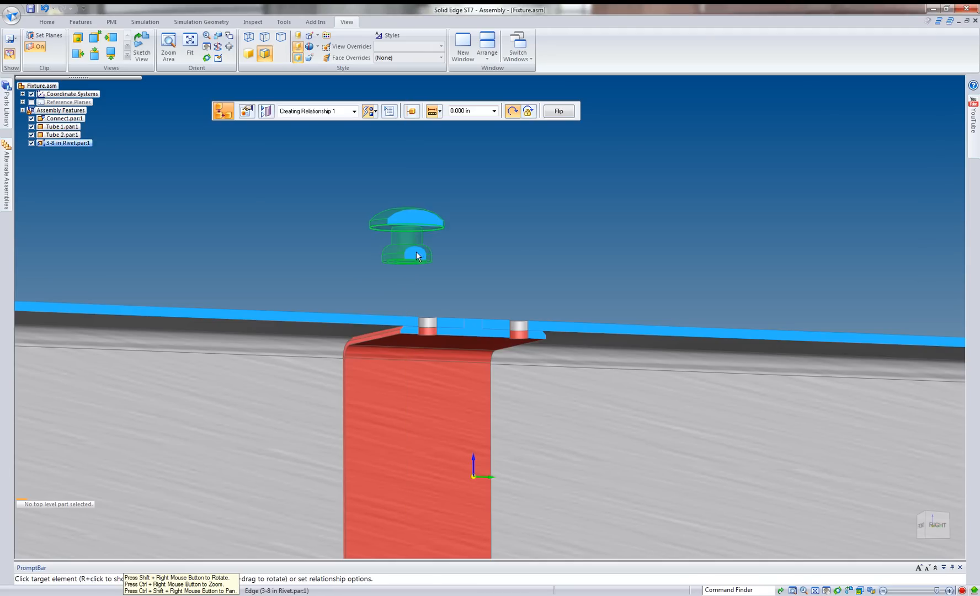
middle_drag(416, 251, 424, 310)
click(424, 310)
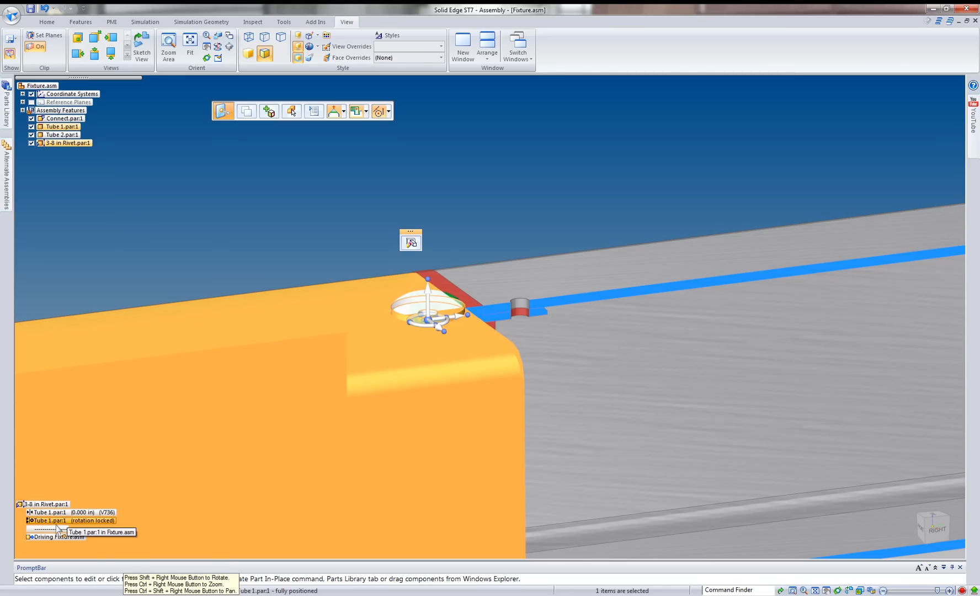
click(226, 232)
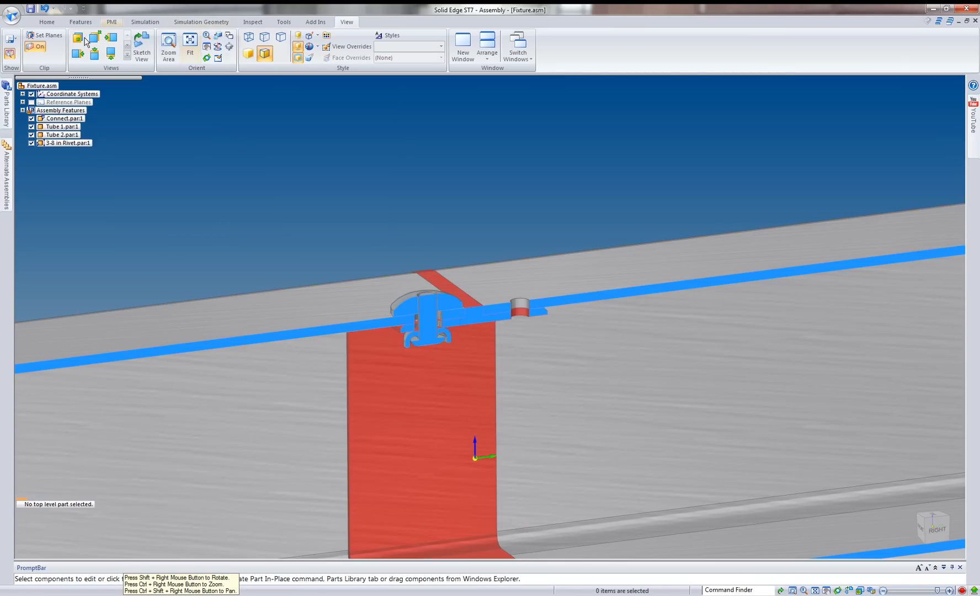
Turn off the clipping planes and view the riveted joint from outside.
click(36, 46)
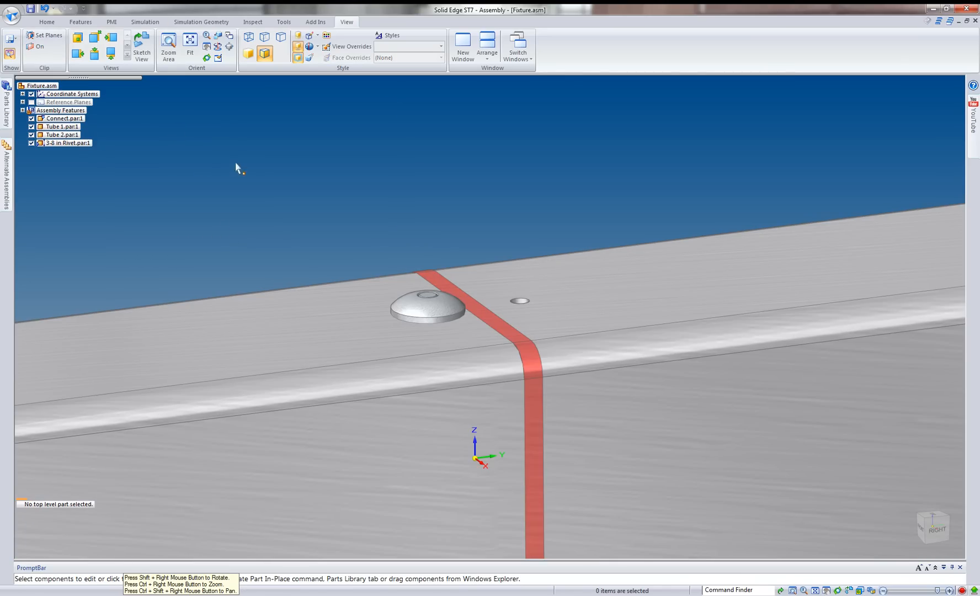
middle_drag(236, 167, 248, 243)
scroll(251, 243, down, 2)
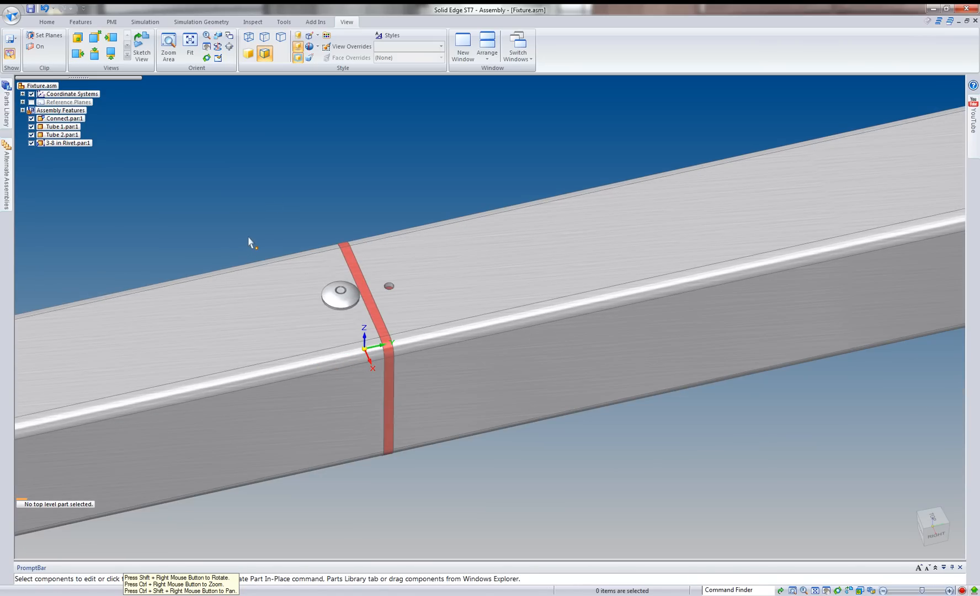
scroll(388, 294, up, 2)
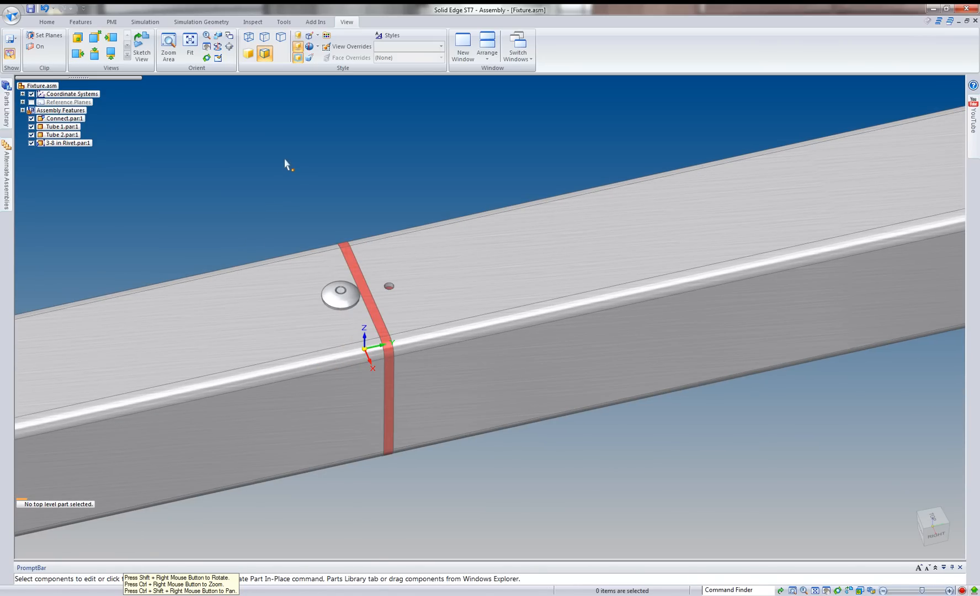
mouse_move(285, 160)
middle_down()
mouse_move(273, 116)
mouse_move(276, 144)
middle_up()
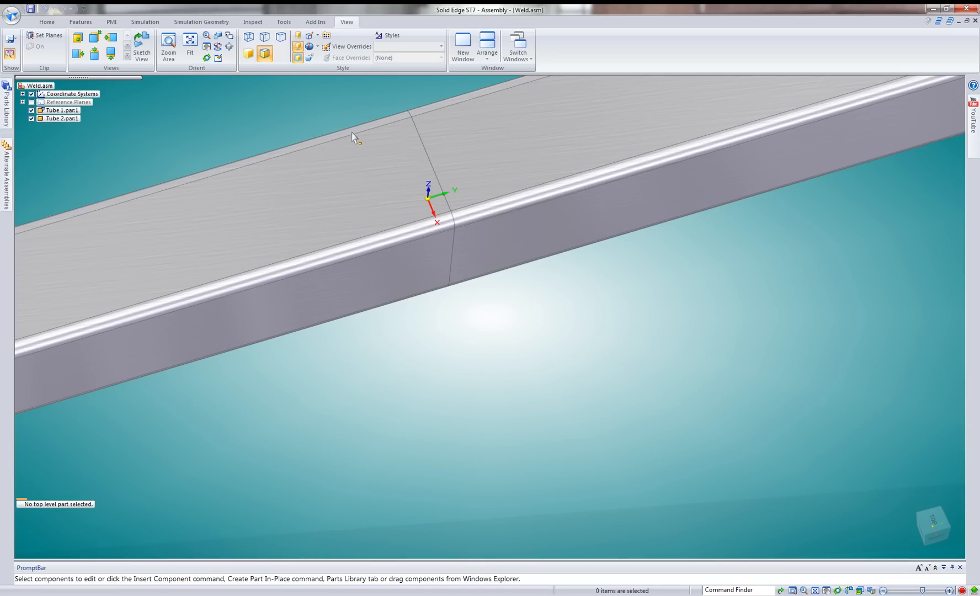
Mark the Weld.asm assembly as a weldment with the Weld Bead bead style and Construction Default construction style.
middle_drag(414, 397, 442, 161)
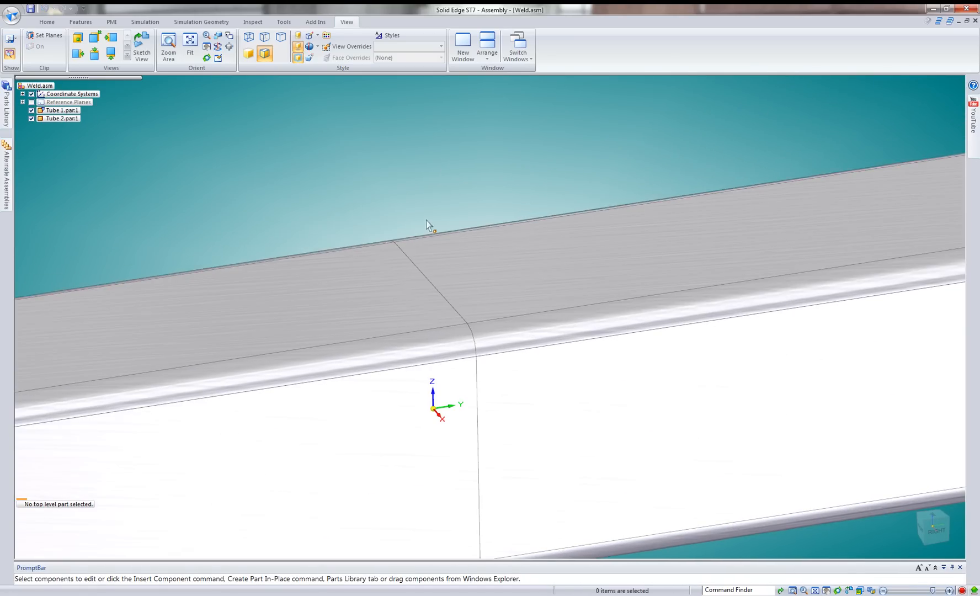
shift+middle_drag(426, 221, 448, 190)
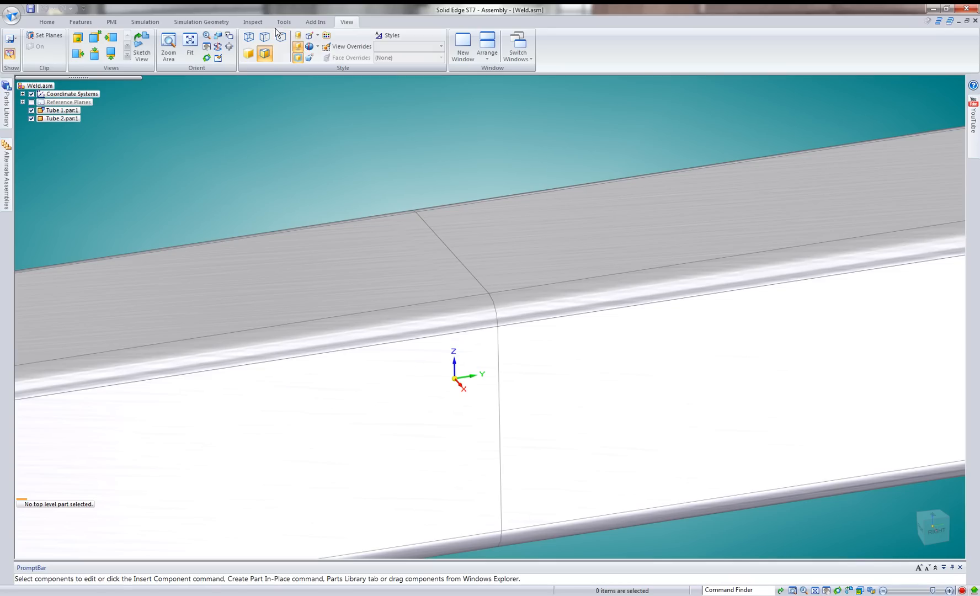
click(82, 23)
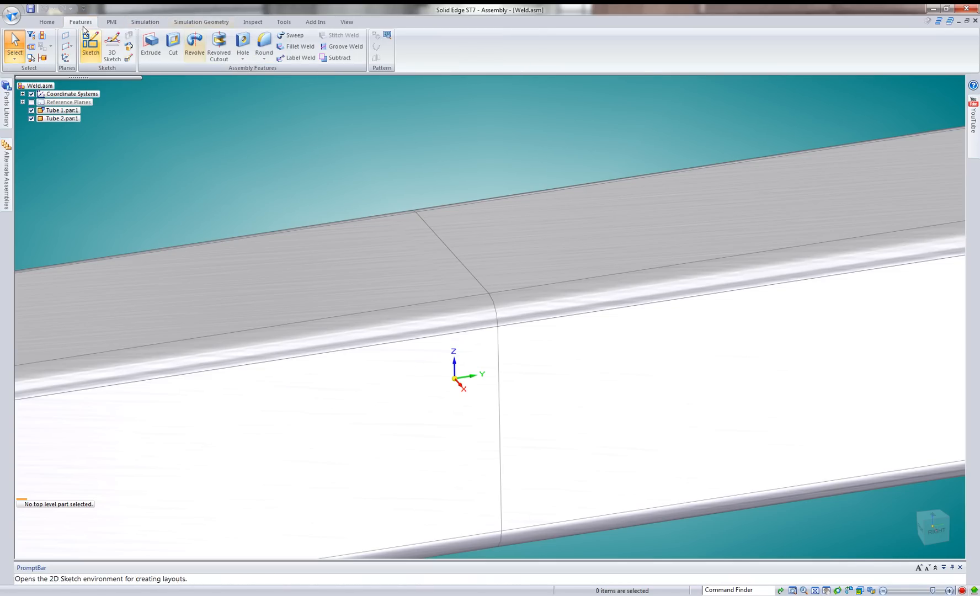
click(290, 23)
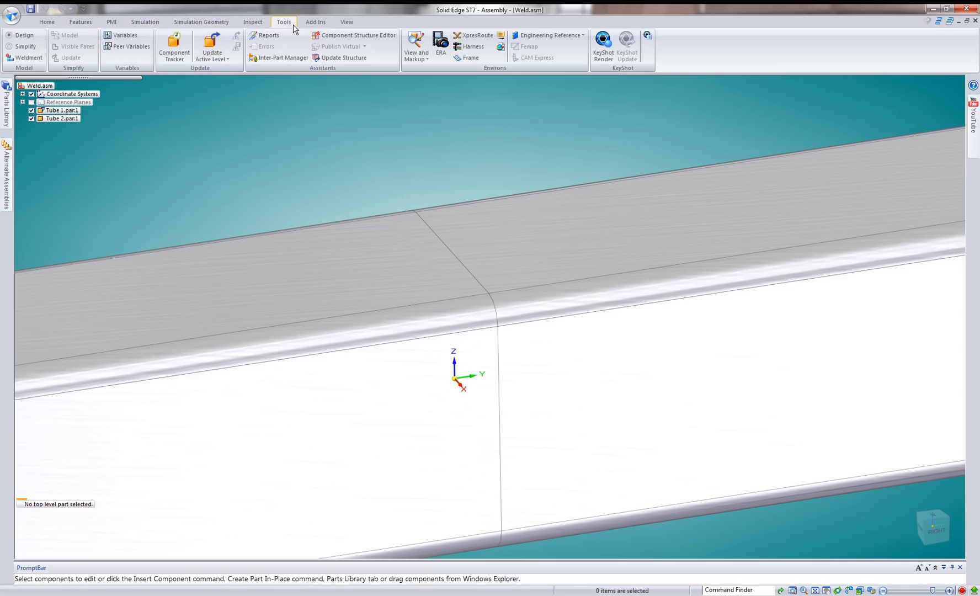
click(25, 57)
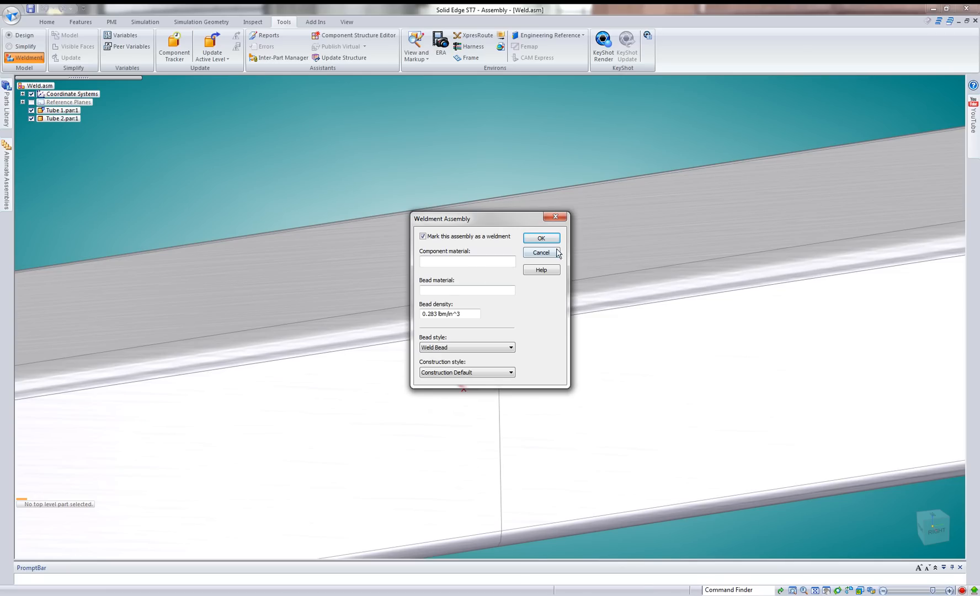
click(543, 238)
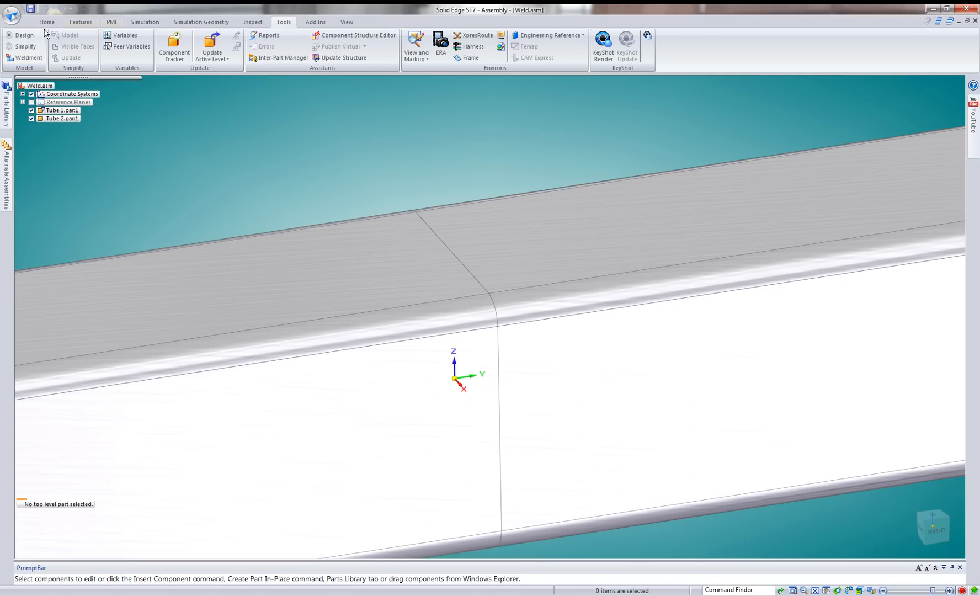
Set the mate offset between the end faces of Tube 2 and Tube 1 to 0.125 in.
click(80, 25)
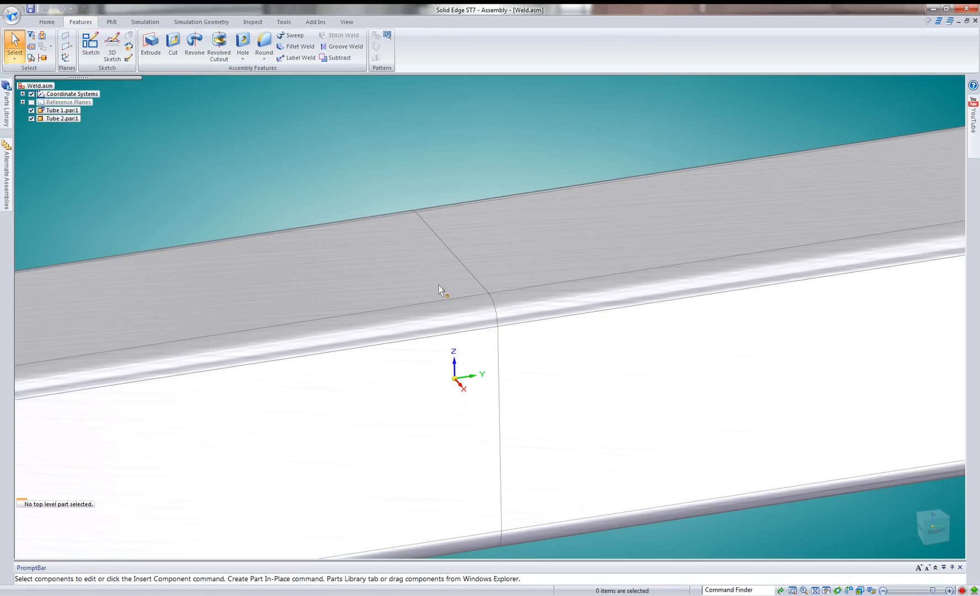
middle_drag(439, 283, 414, 304)
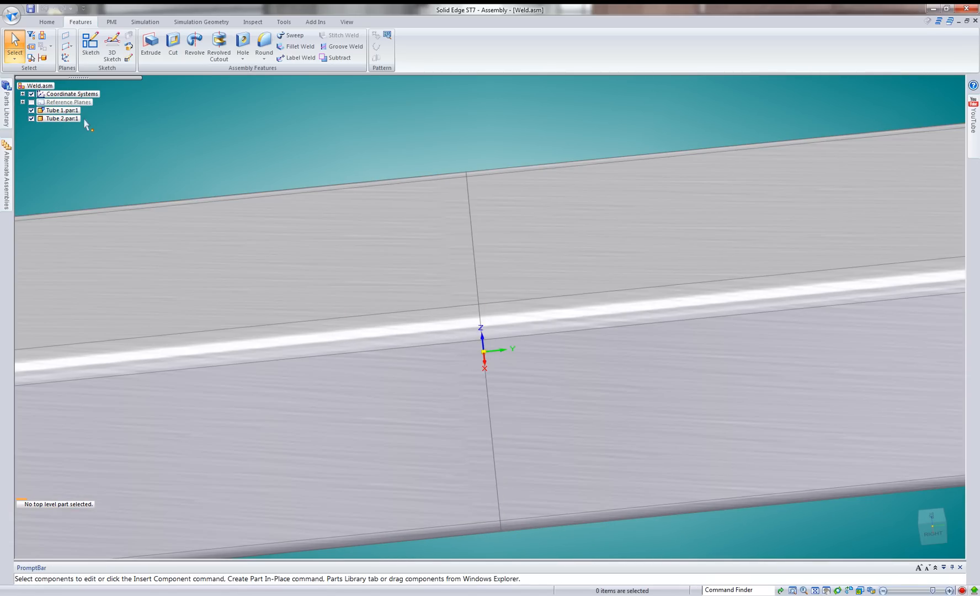
click(72, 118)
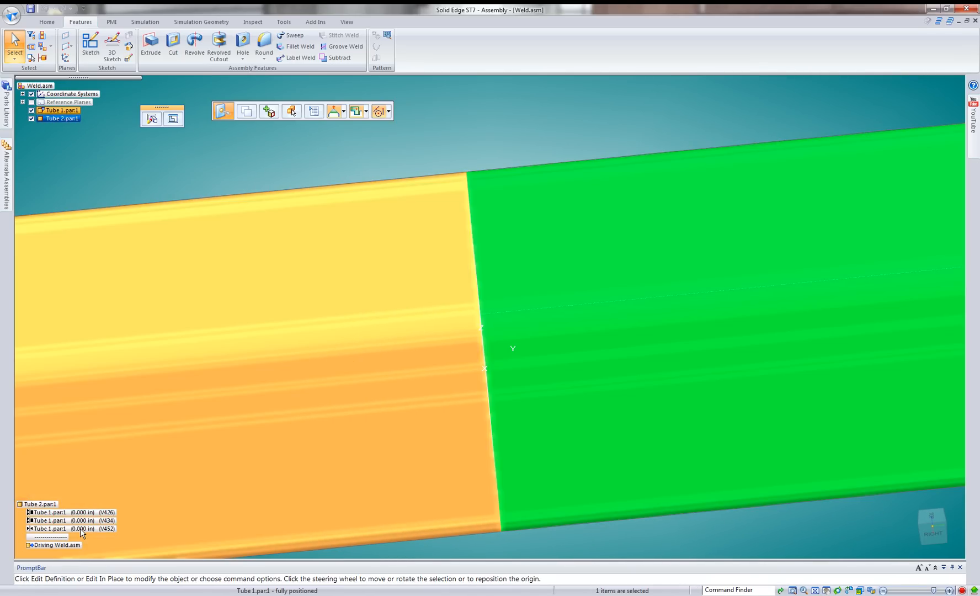
click(79, 529)
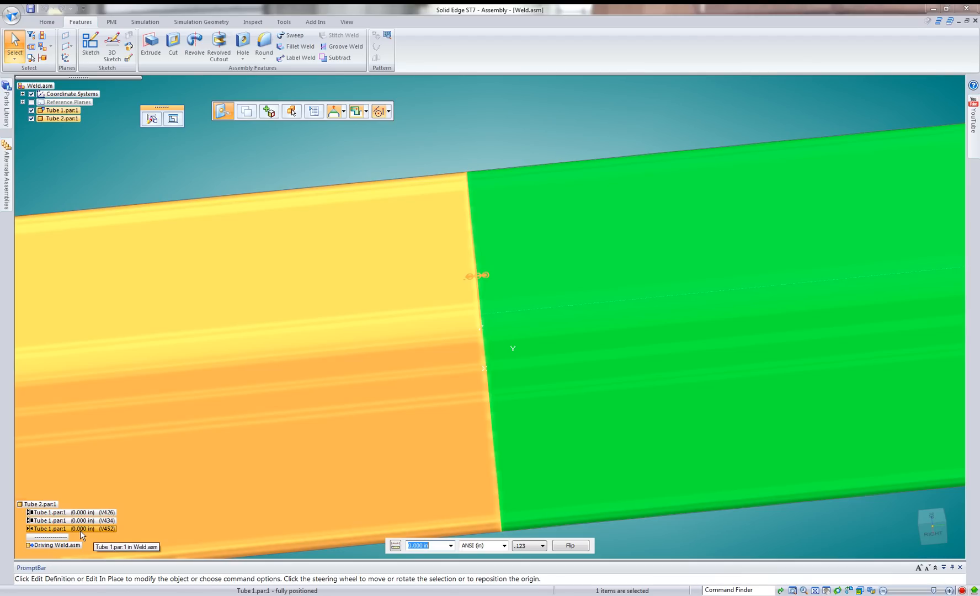
click(81, 527)
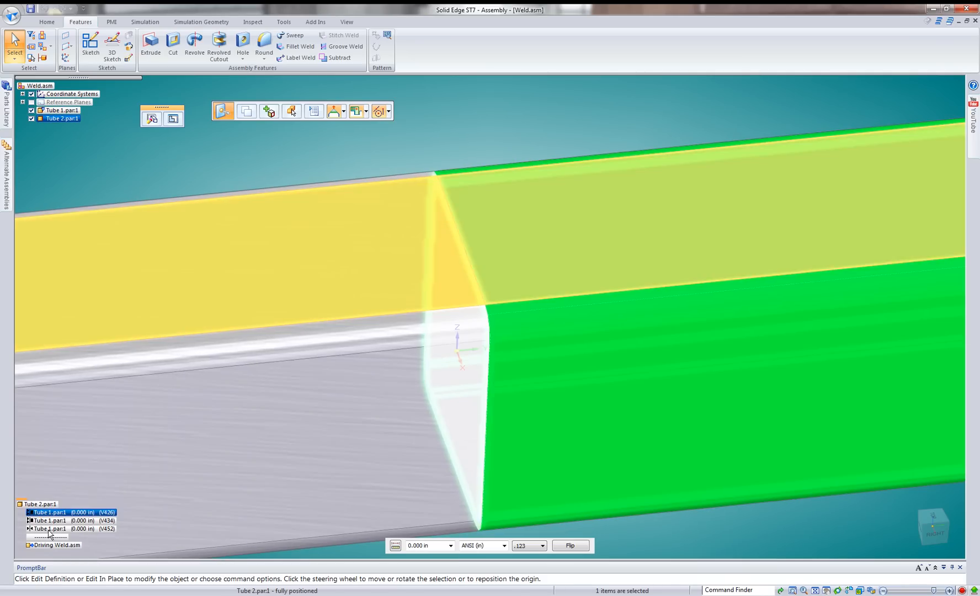
click(72, 512)
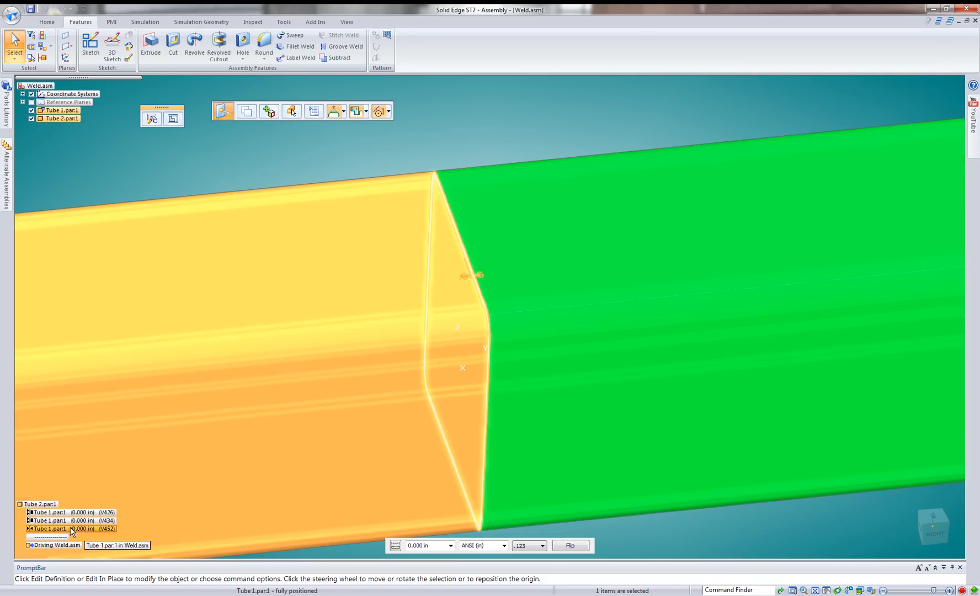
click(71, 529)
text(.1)
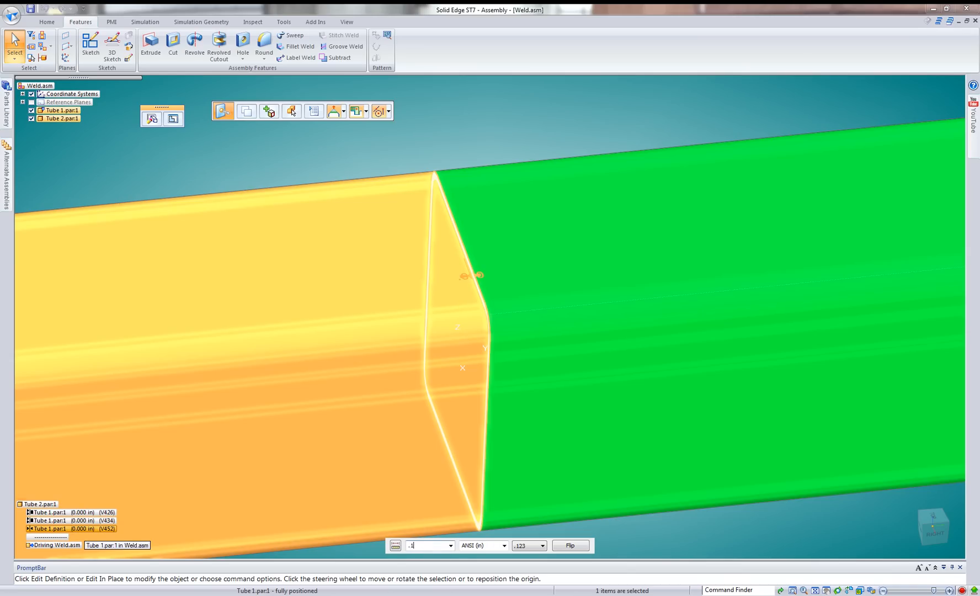
text(25)
key(Return)
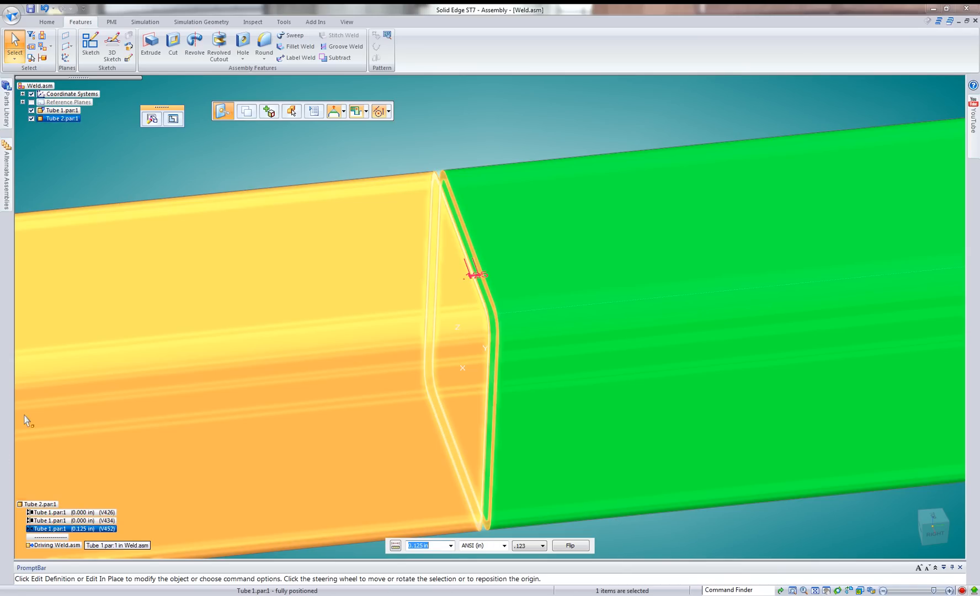
click(533, 122)
Chamfer the facing outer end edge chains of both tubes with a 0.063 in setback as assembly-driven part features.
middle_drag(526, 159, 496, 160)
scroll(486, 161, up, 3)
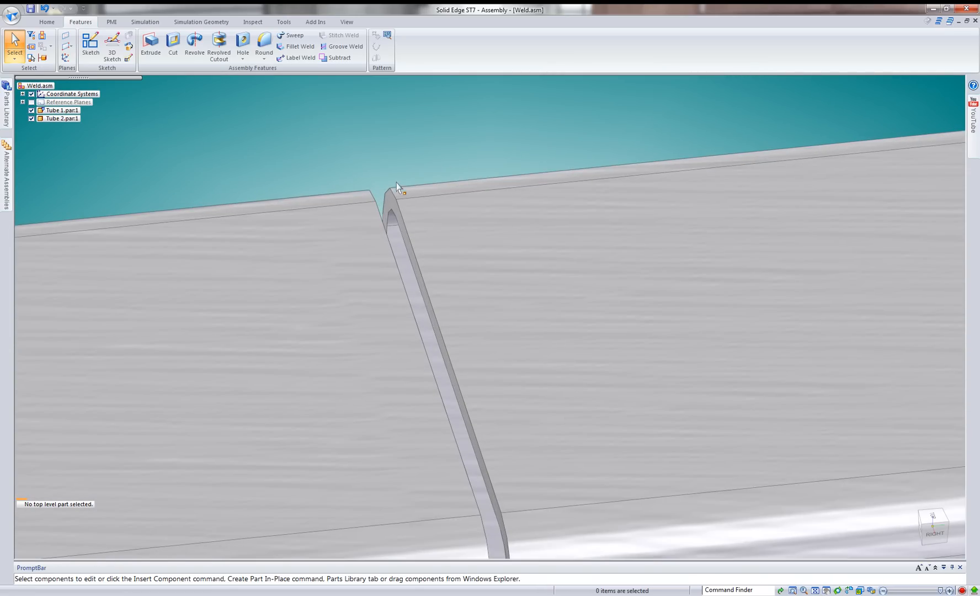
scroll(396, 187, up, 4)
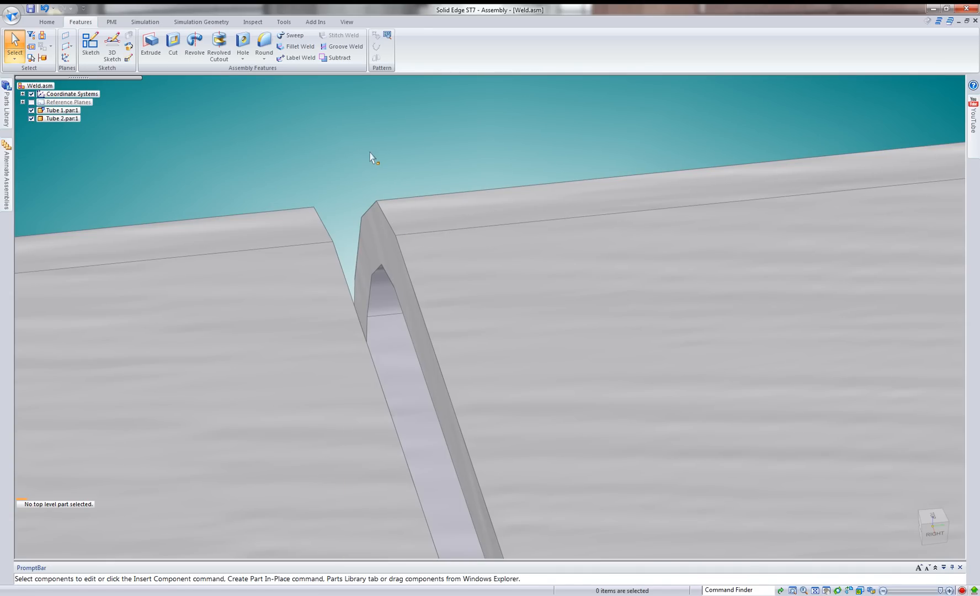
click(264, 57)
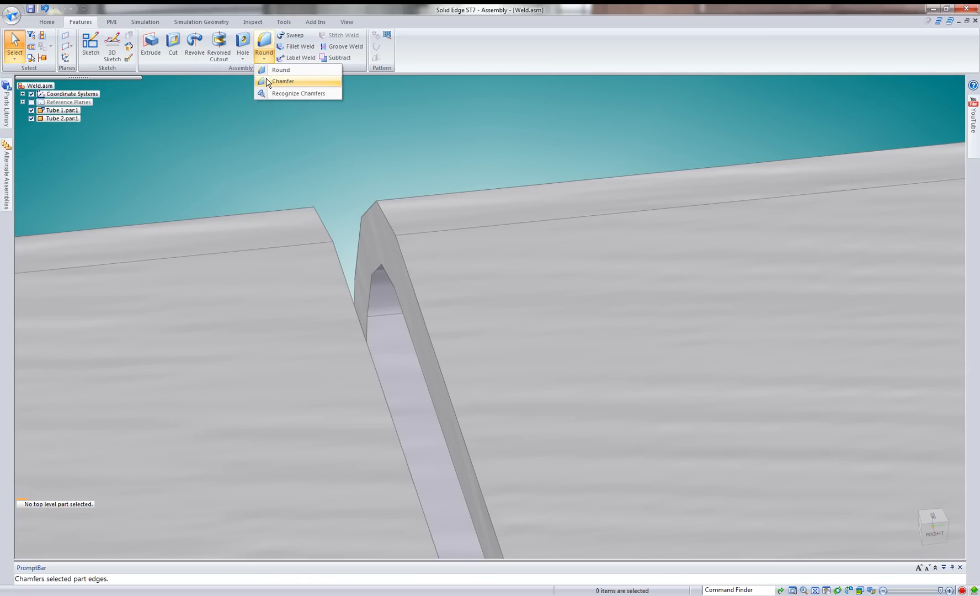
click(268, 81)
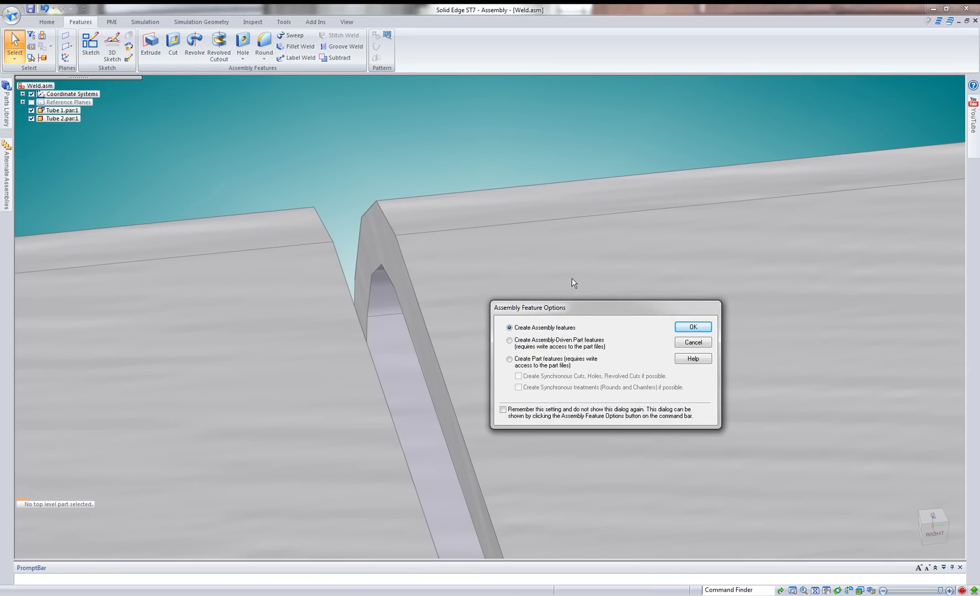
drag(581, 307, 525, 126)
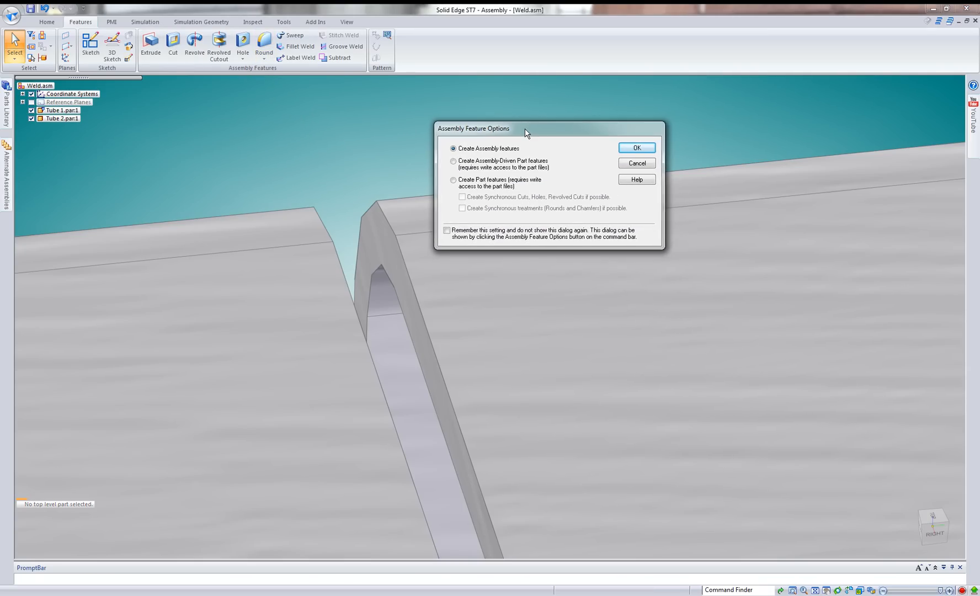
click(491, 166)
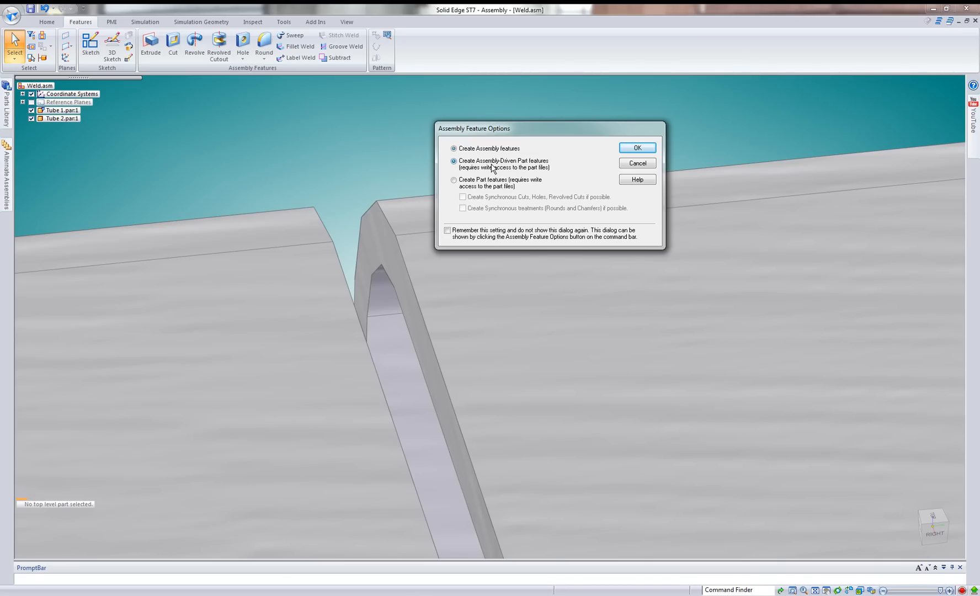
click(633, 148)
click(393, 229)
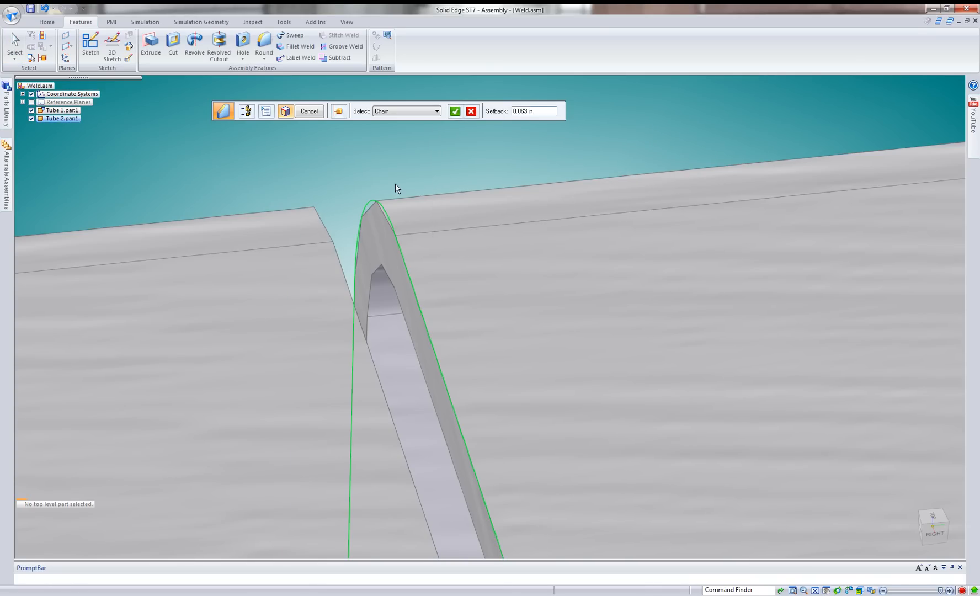
click(528, 111)
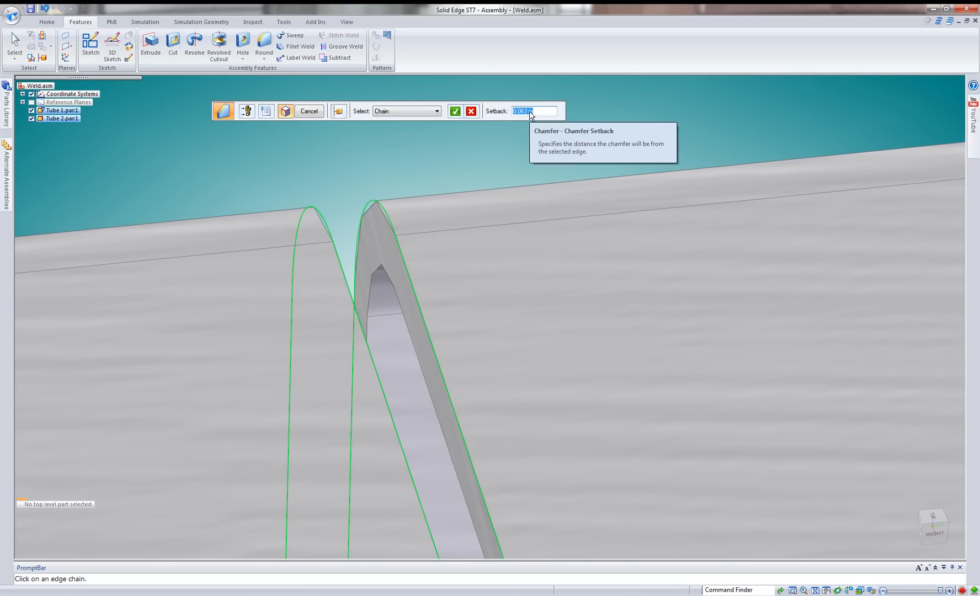
key(Return)
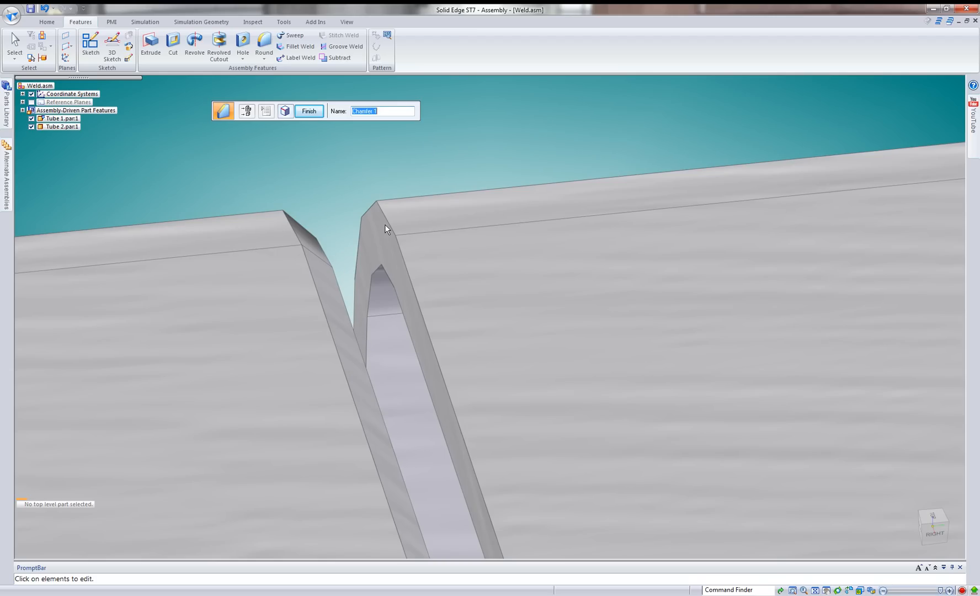
click(309, 110)
Chamfer the outer end edge chain of Tube 2 with a 0.063 in setback and save the assembly.
click(384, 204)
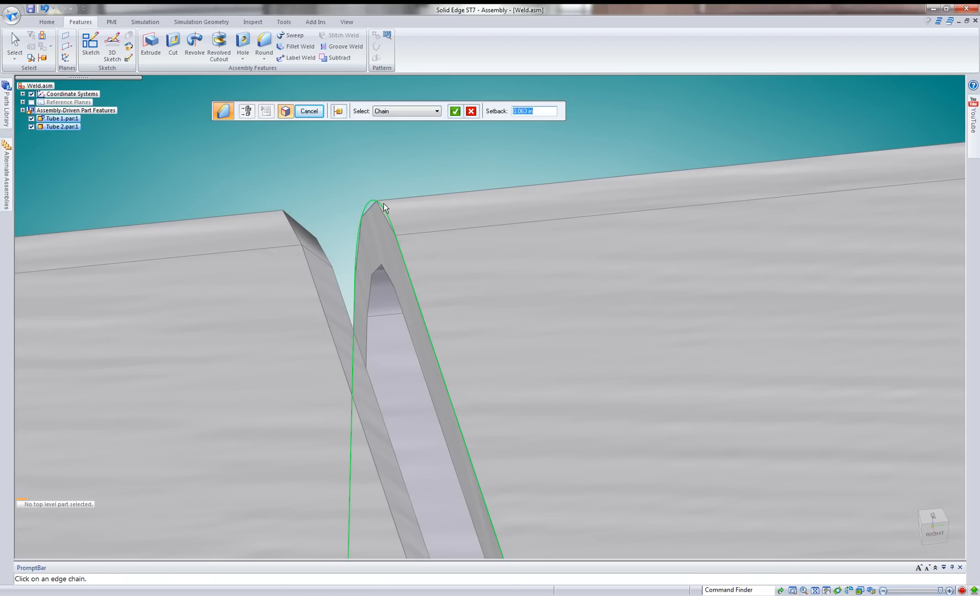
right_click(333, 191)
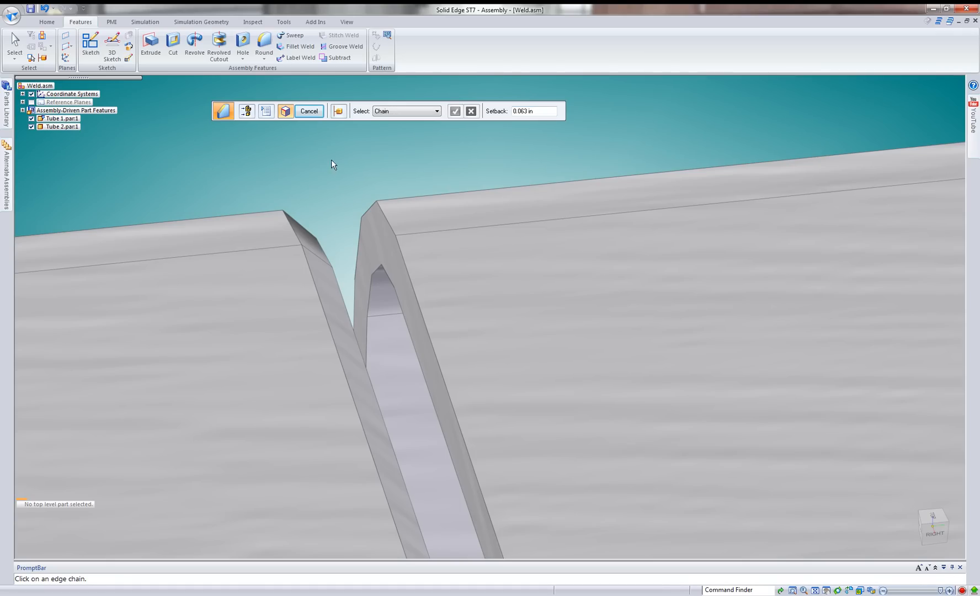
click(385, 210)
right_click(382, 182)
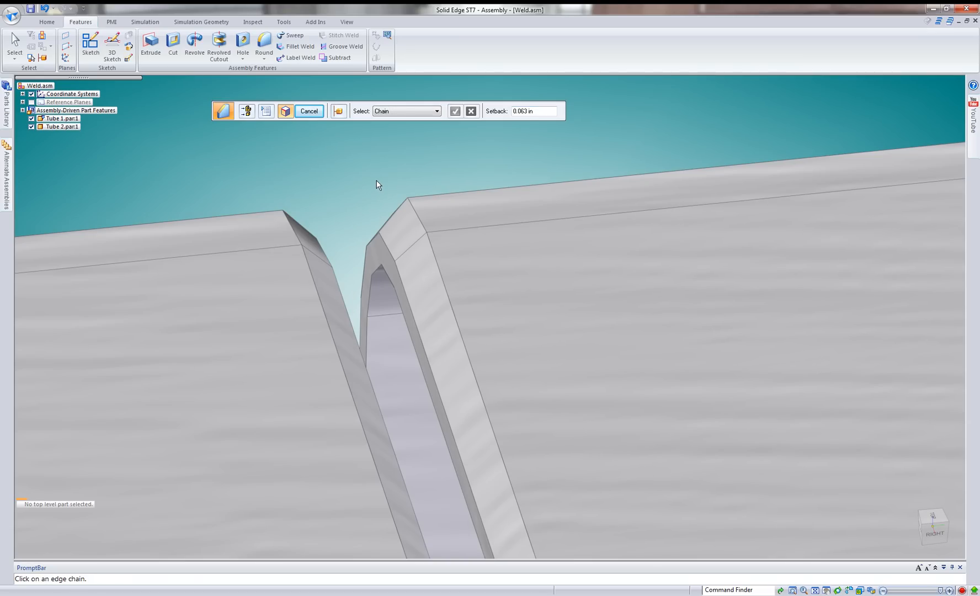
right_click(371, 186)
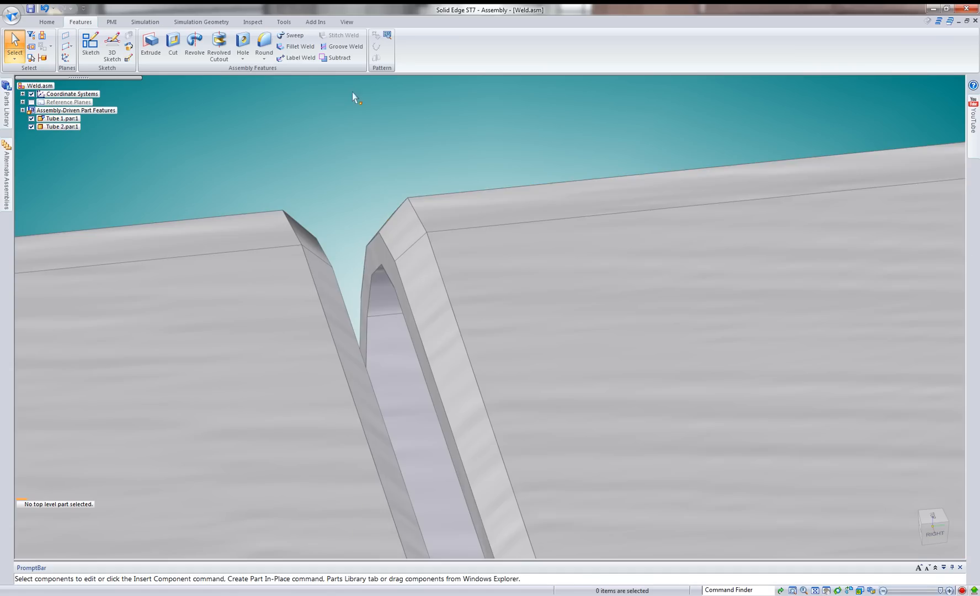
scroll(405, 153, down, 3)
key(ctrl+s)
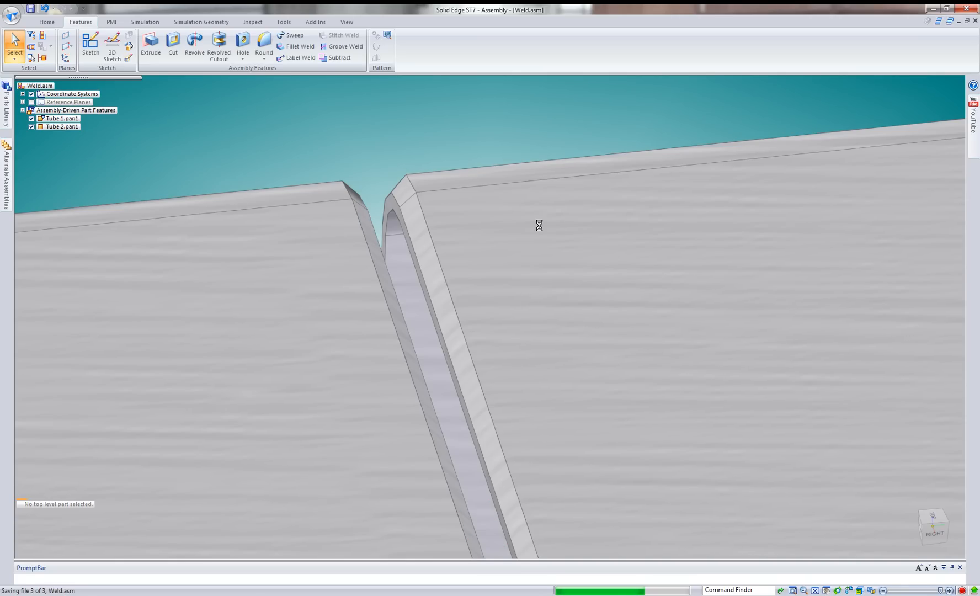
Open Tube 2 in its own window, examine its chamfered end and feature list, and close the part.
scroll(540, 226, up, 1)
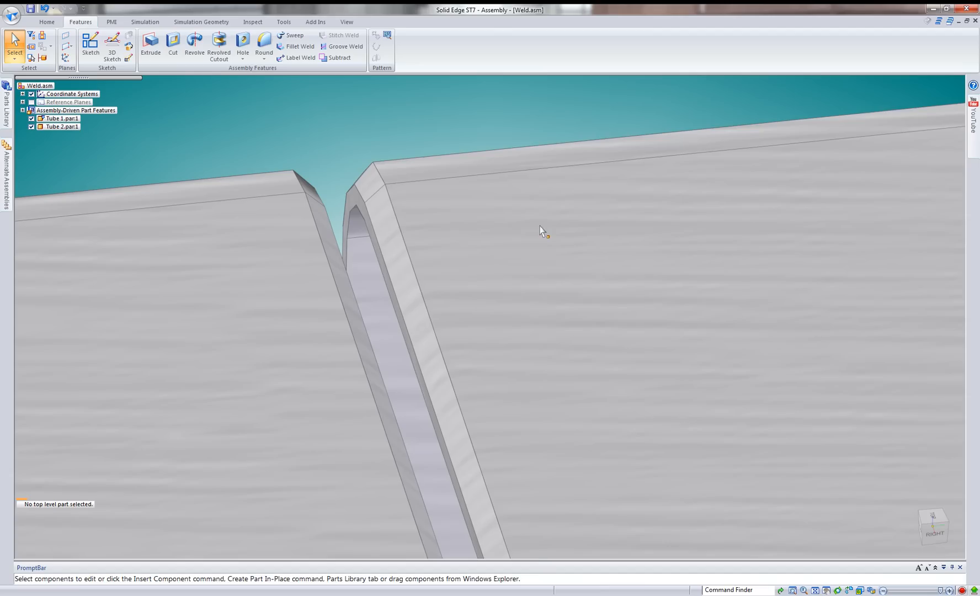
click(540, 227)
right_click(540, 225)
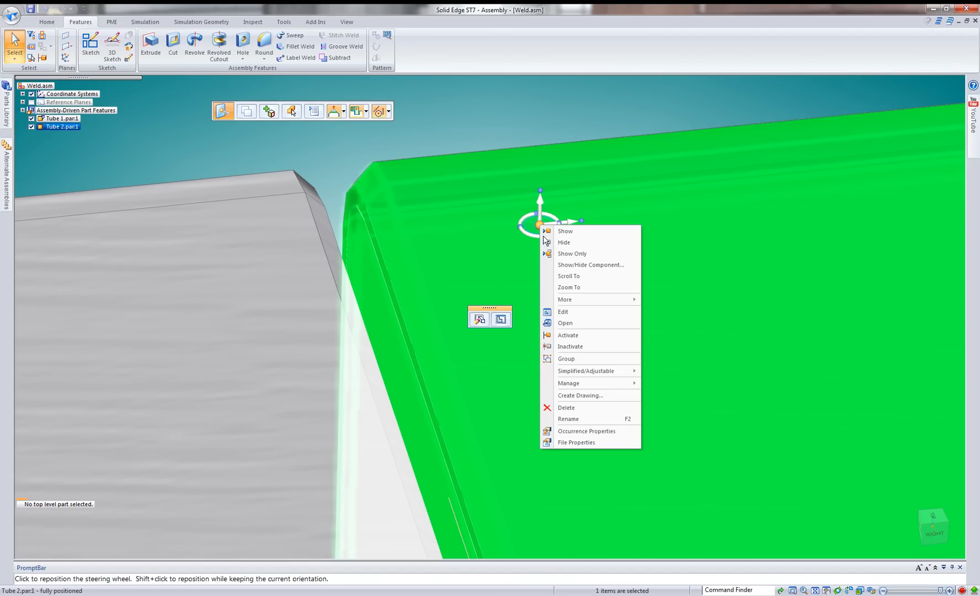
click(571, 325)
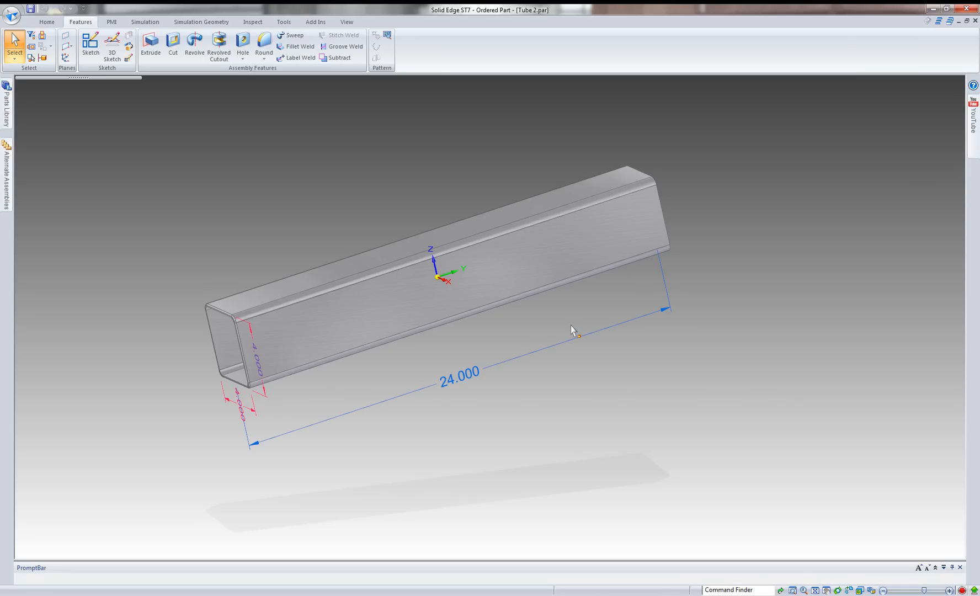
scroll(237, 296, up, 4)
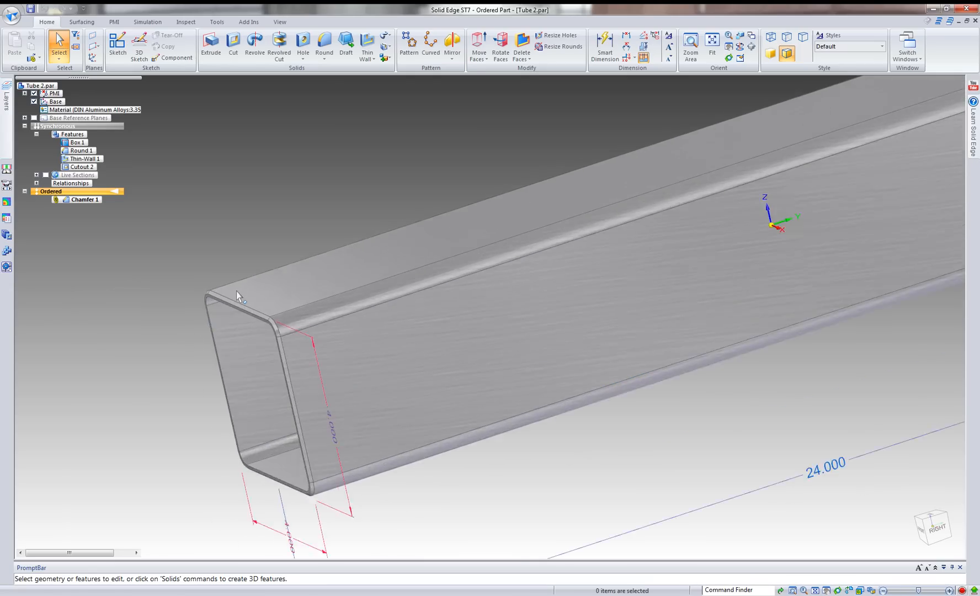
scroll(237, 296, up, 5)
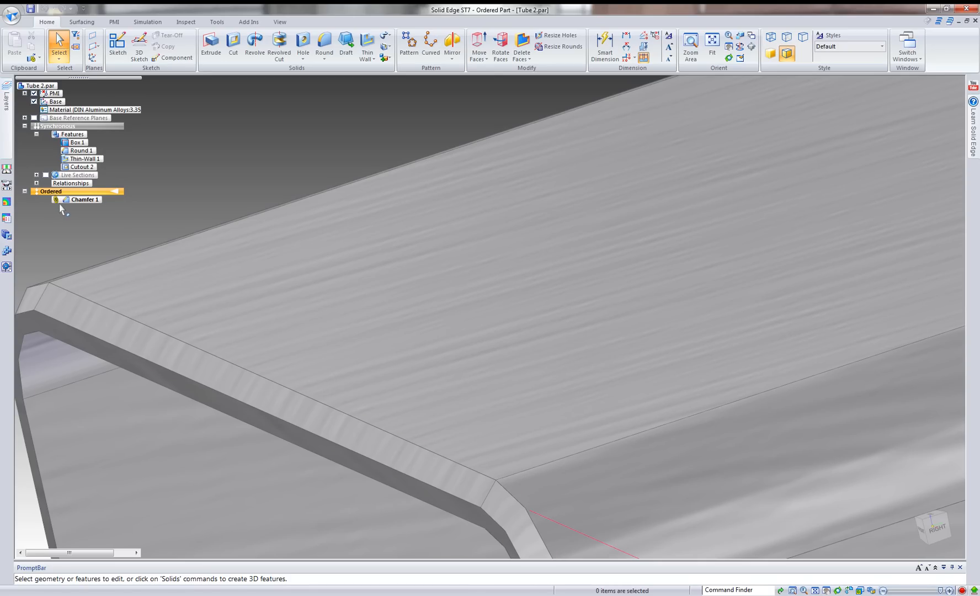
scroll(275, 400, down, 2)
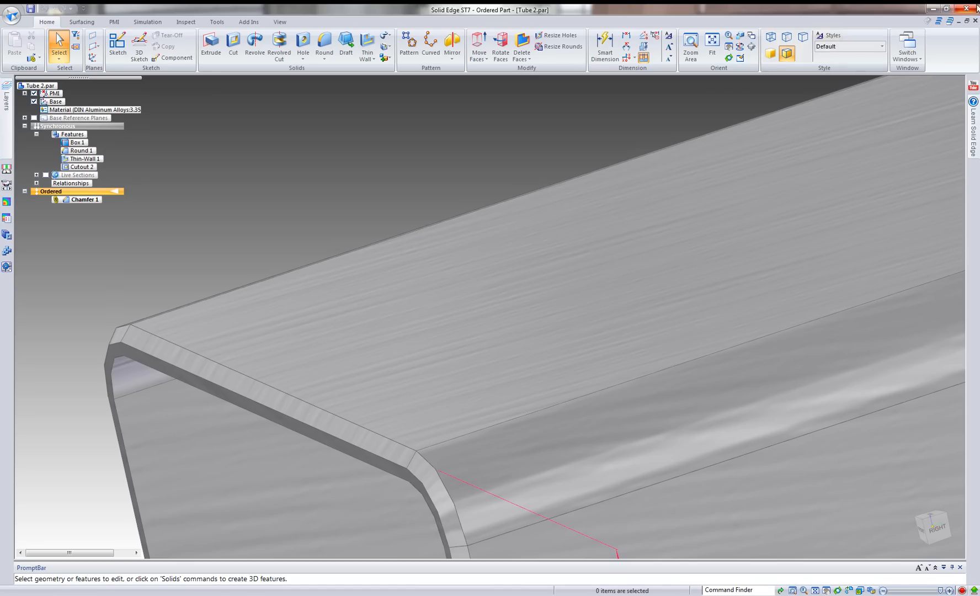
click(975, 22)
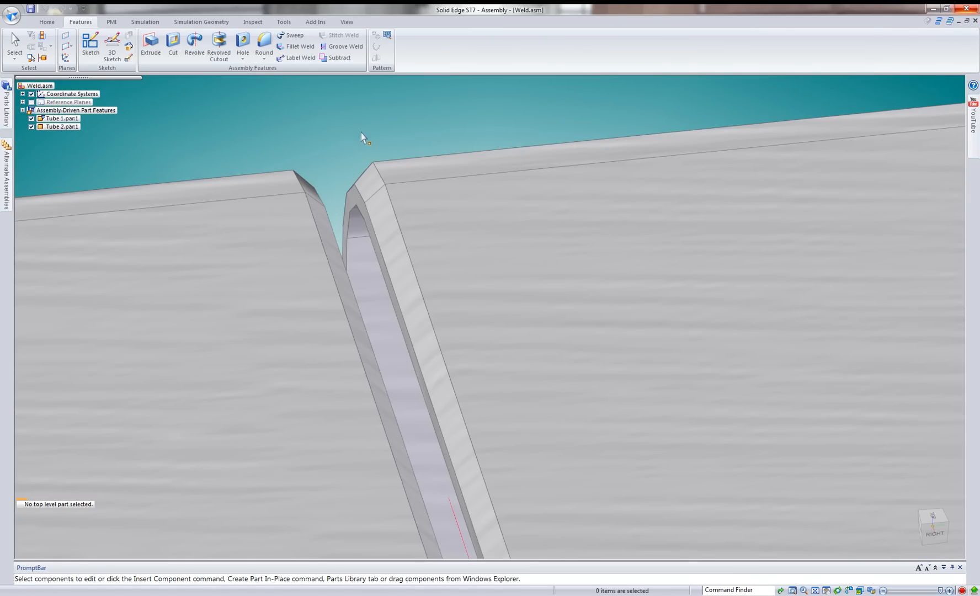
Sharpen the model display of the tubes' rounded corners and view the gap between the chamfered ends.
middle_drag(360, 131, 364, 136)
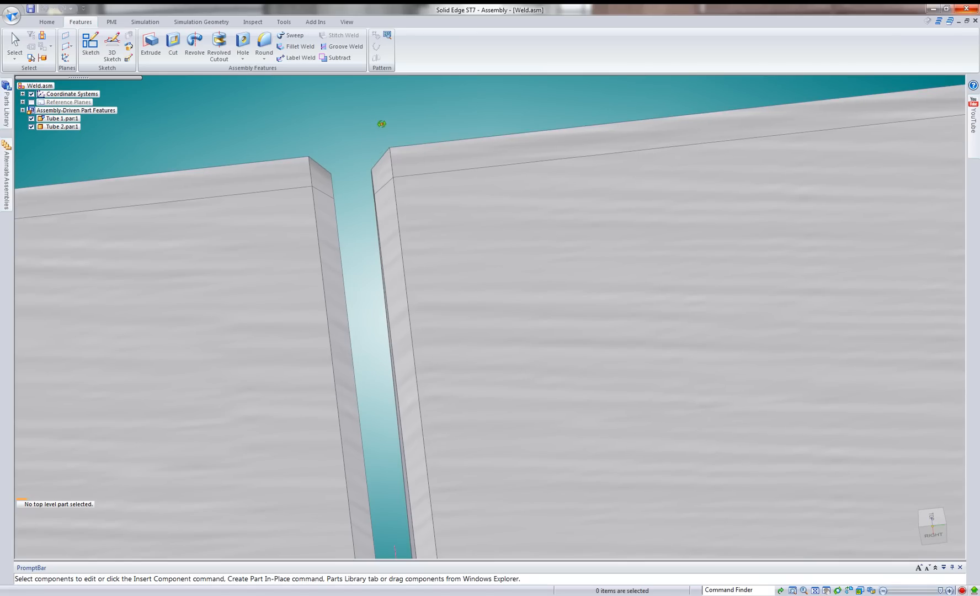
middle_drag(376, 120, 388, 122)
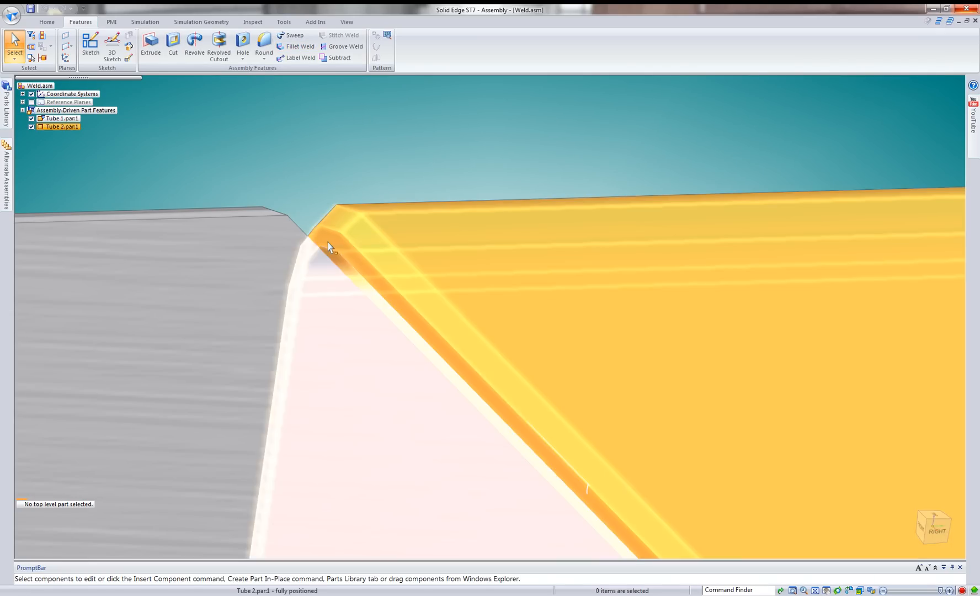
middle_drag(328, 242, 299, 280)
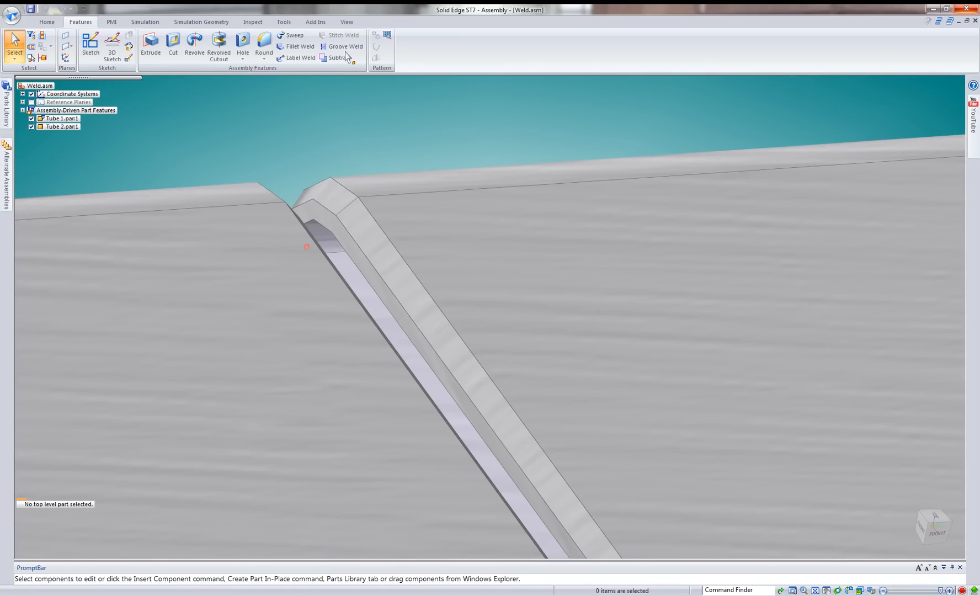
click(349, 22)
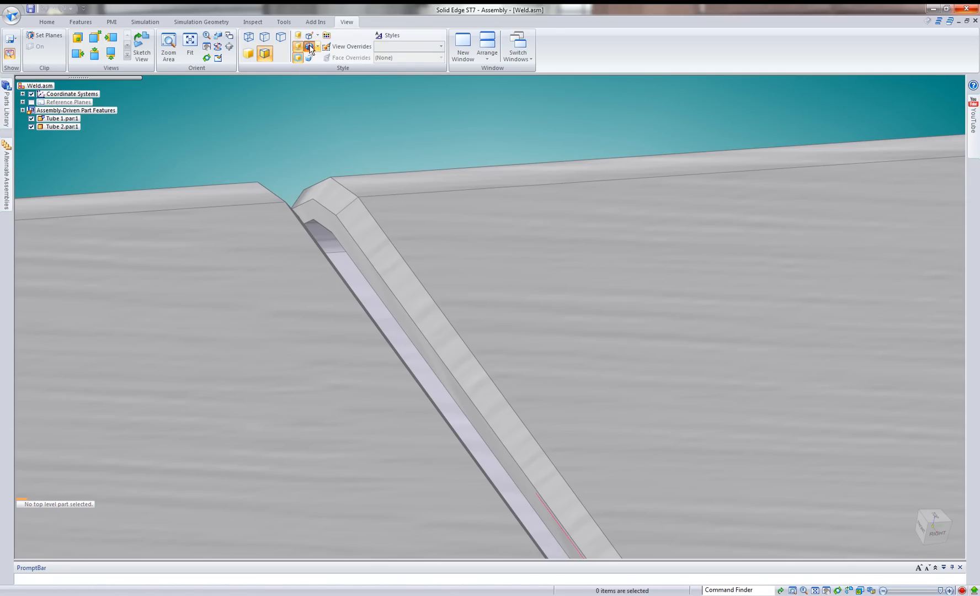
click(311, 48)
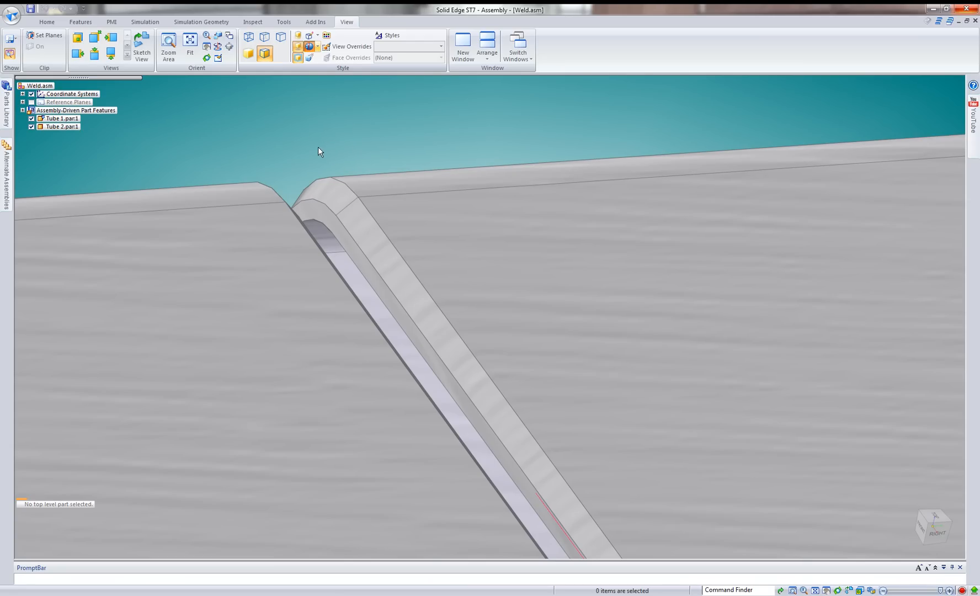
middle_drag(318, 147, 320, 146)
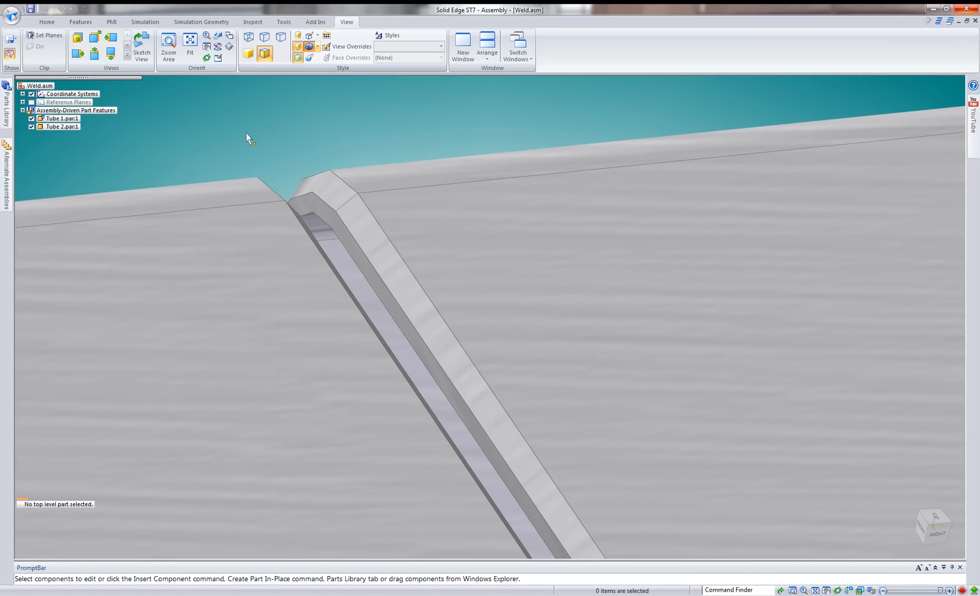
middle_drag(277, 134, 331, 178)
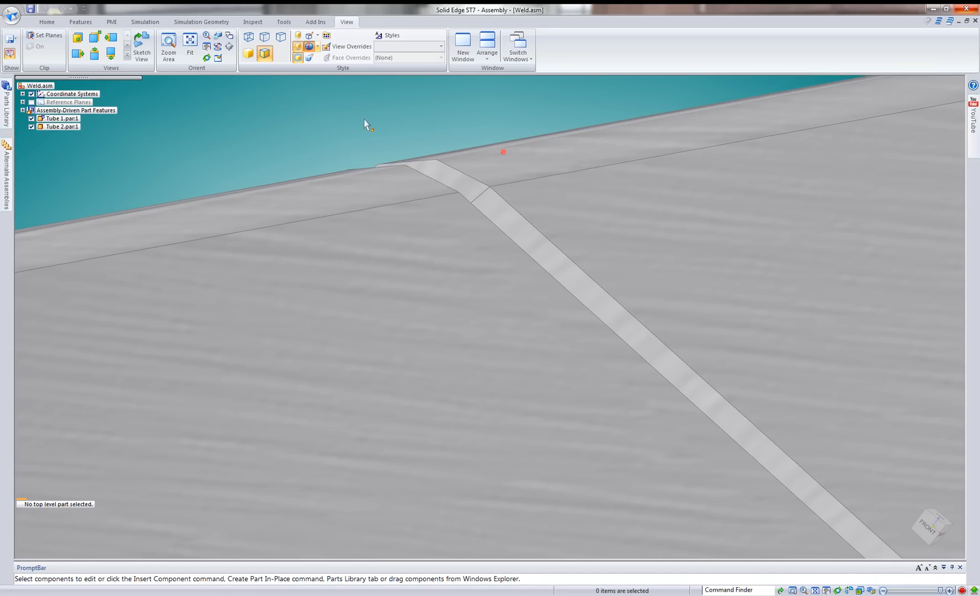
Start a groove weld with Tube 2's end face and adjoining chamfer faces as the base set.
click(81, 25)
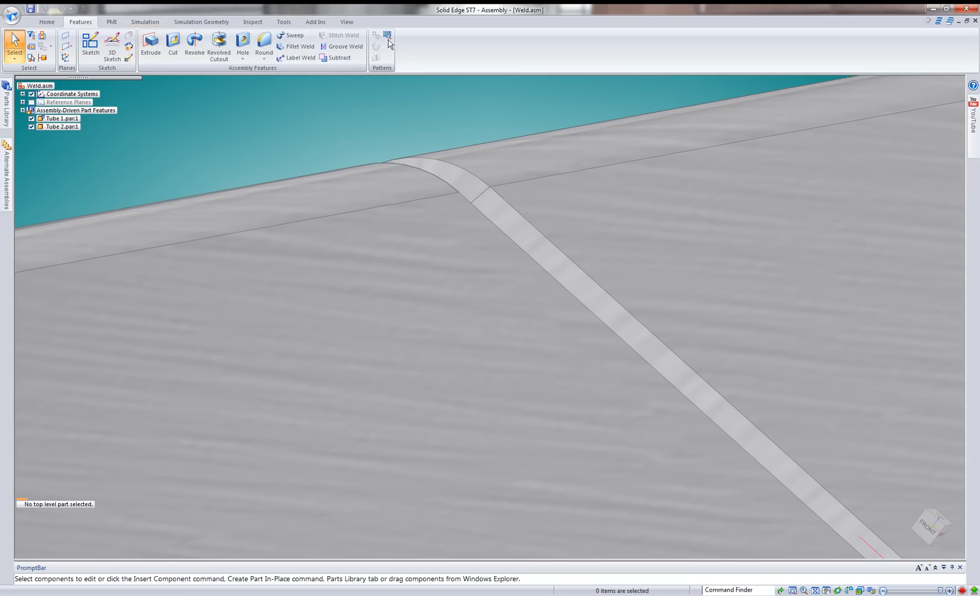
click(345, 45)
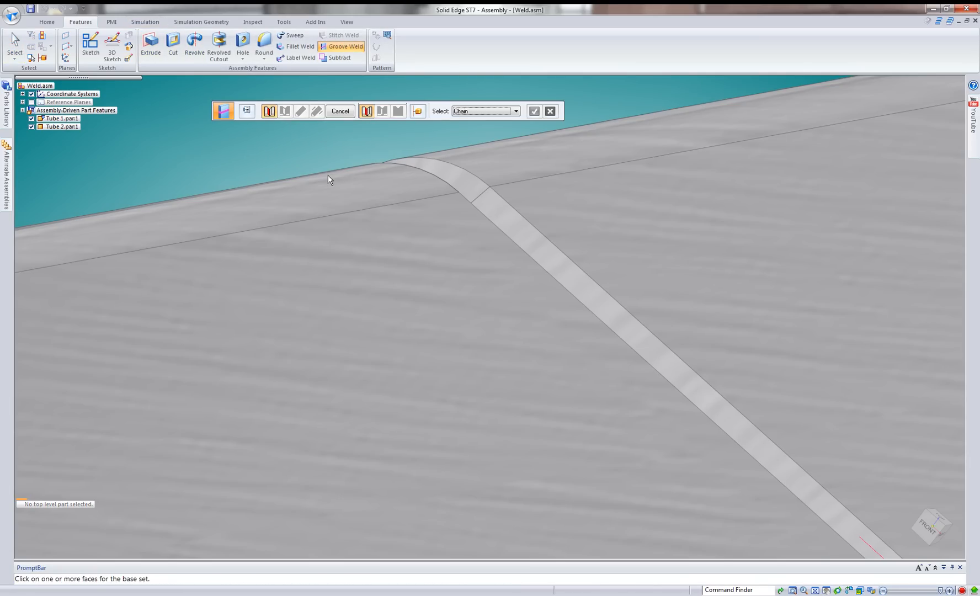
middle_drag(294, 165, 439, 188)
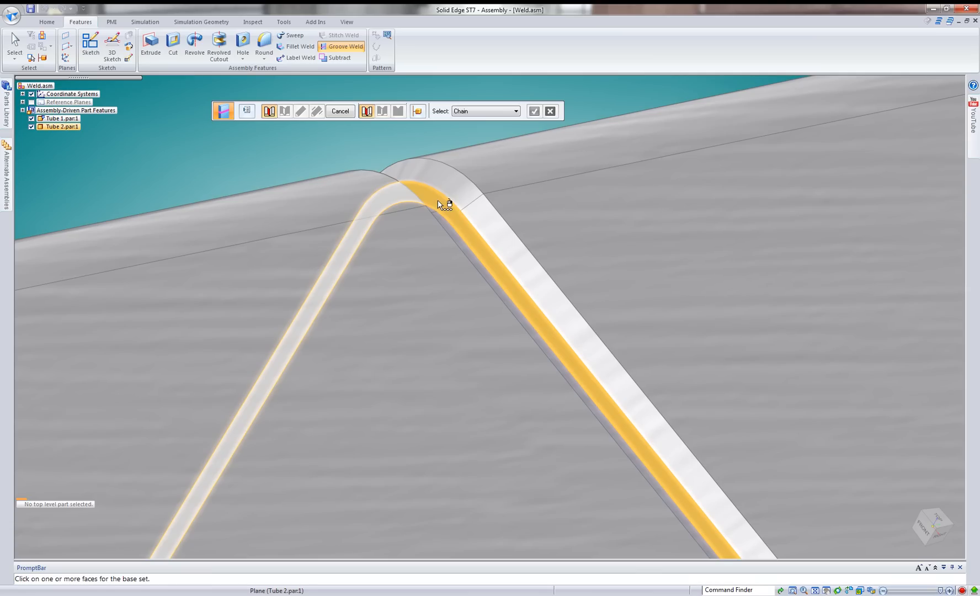
click(438, 190)
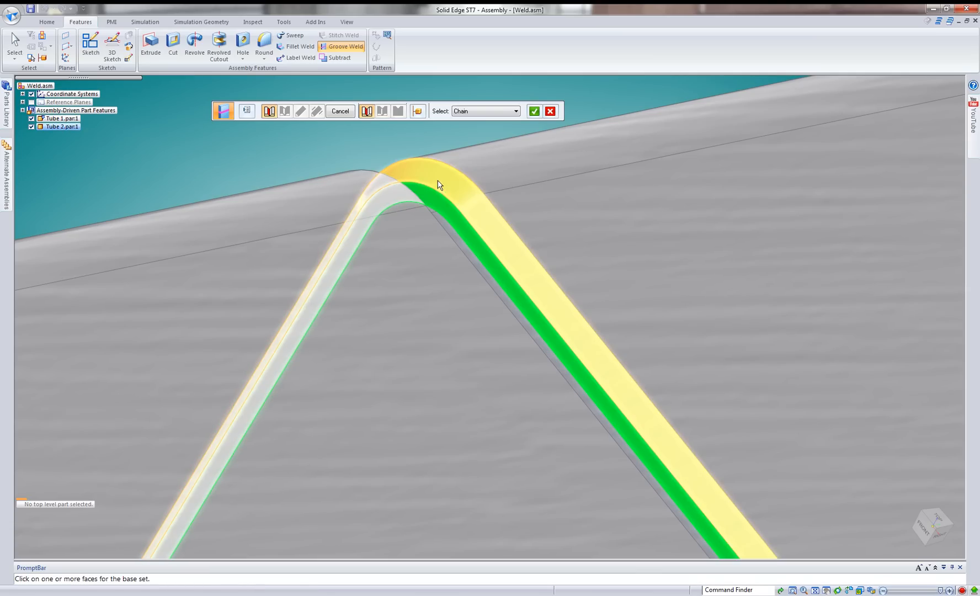
click(533, 112)
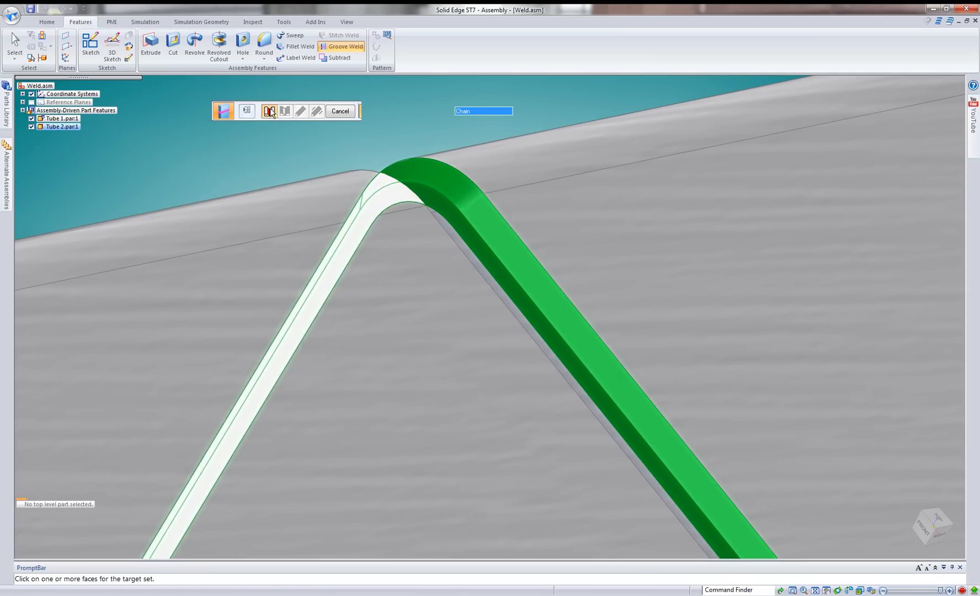
Define the weld's base top path along Tube 2's outer chamfer edge chain and its bottom path along the inner end edge chain.
click(286, 112)
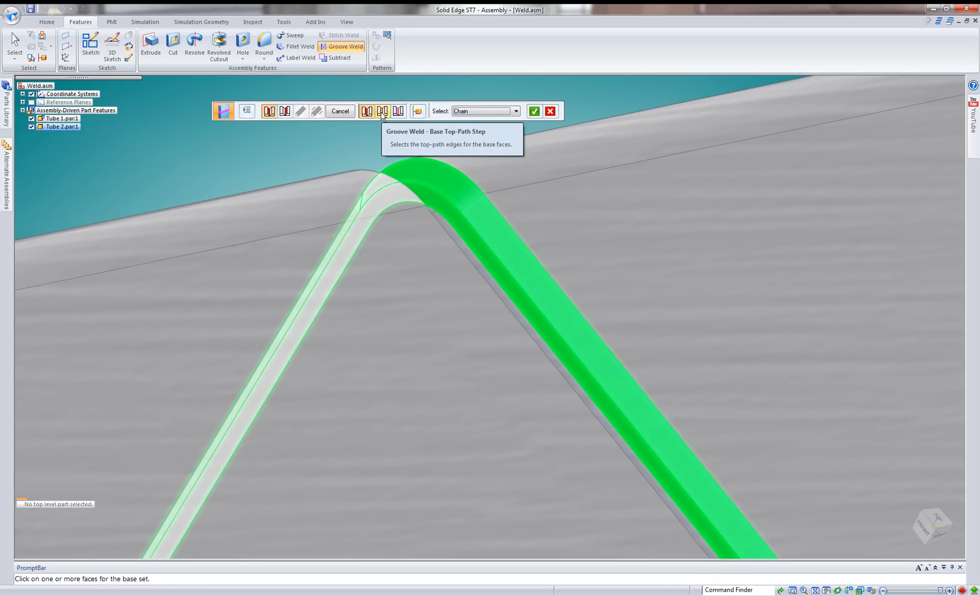
click(444, 166)
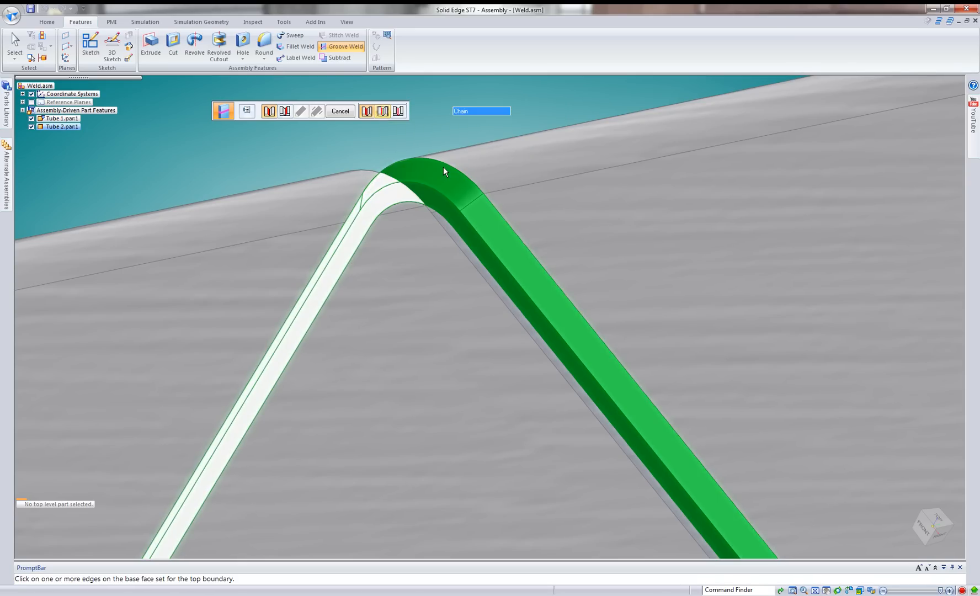
click(445, 164)
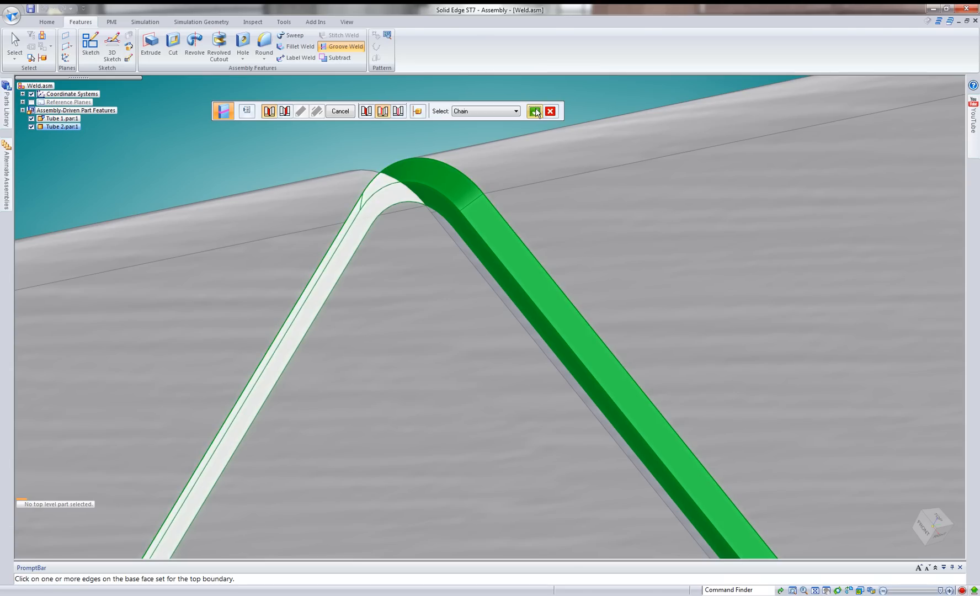
click(535, 111)
click(398, 112)
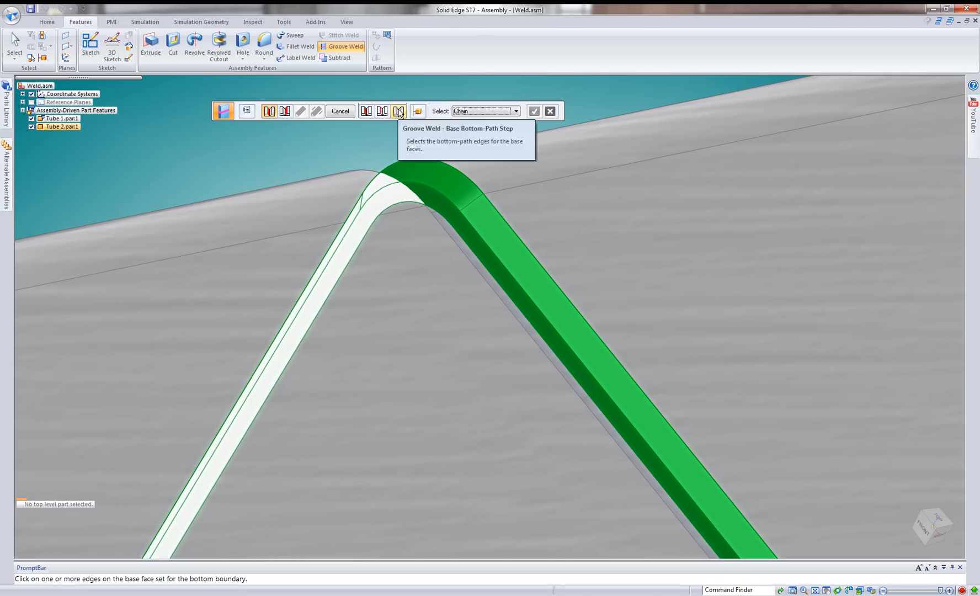
click(446, 218)
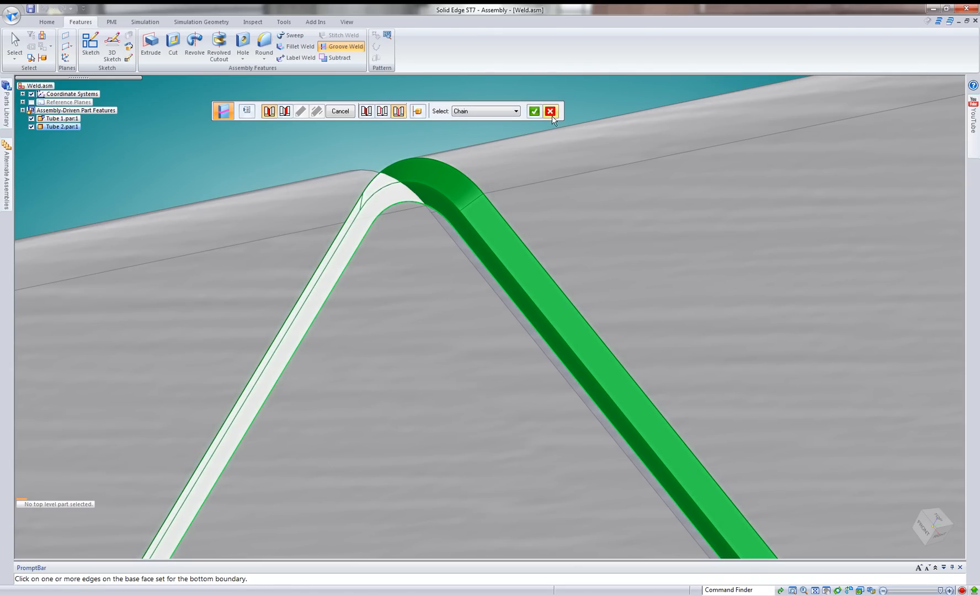
click(535, 111)
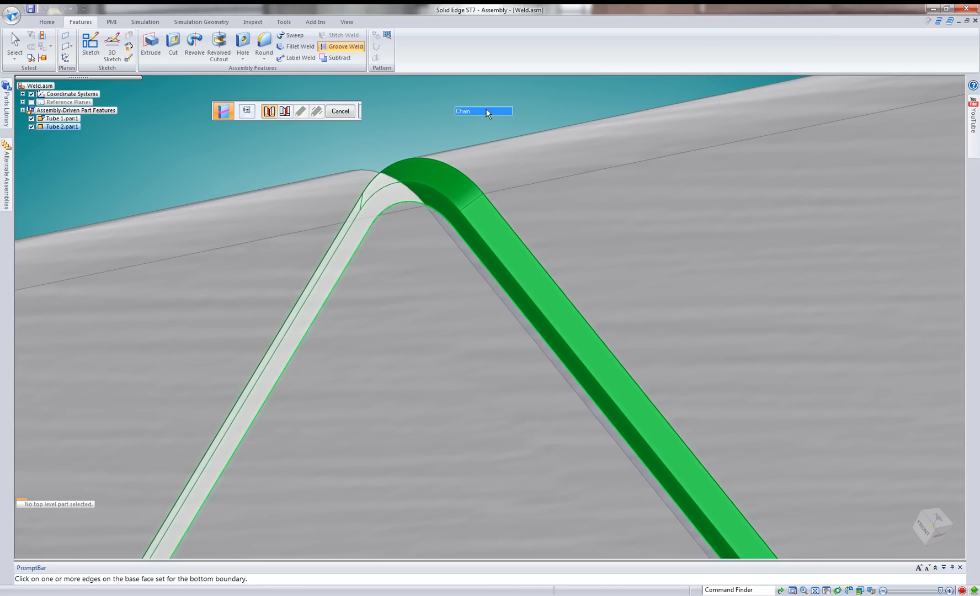
Define the groove weld's target set from Tube 1's chamfer faces and adjoining end faces, dismissing the Windows color scheme message.
scroll(353, 145, down, 1)
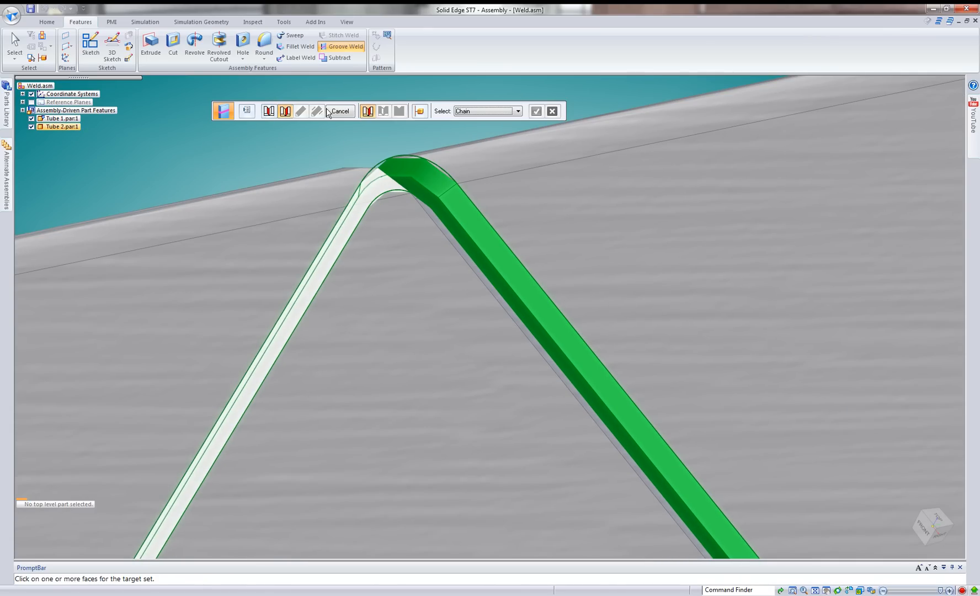
scroll(316, 145, down, 1)
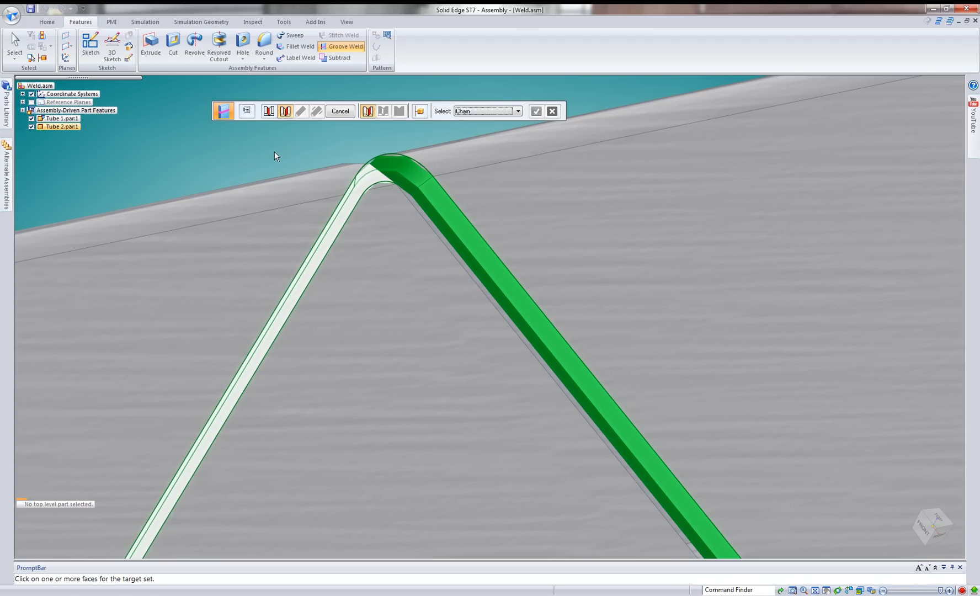
middle_drag(276, 151, 285, 149)
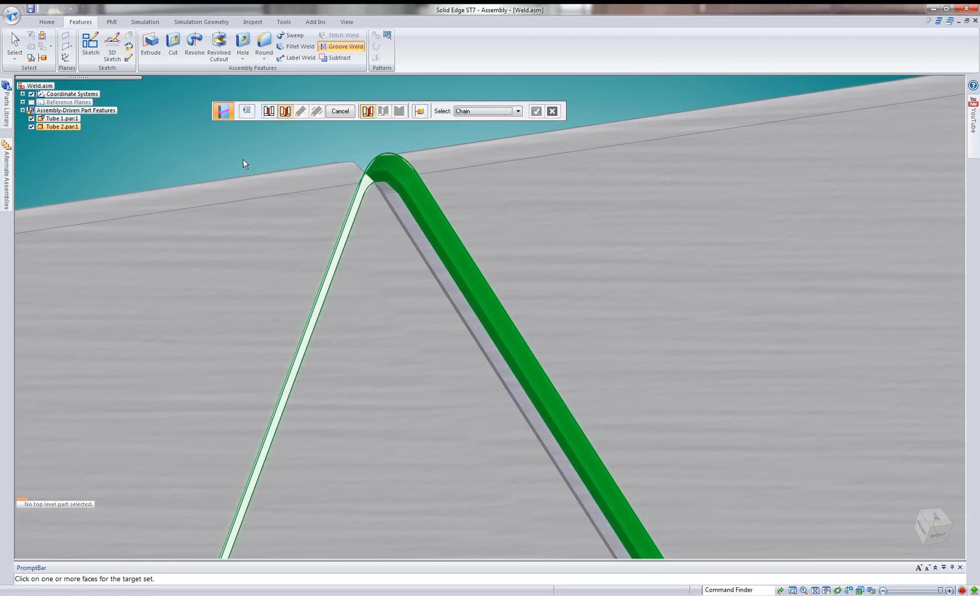
middle_drag(242, 159, 245, 157)
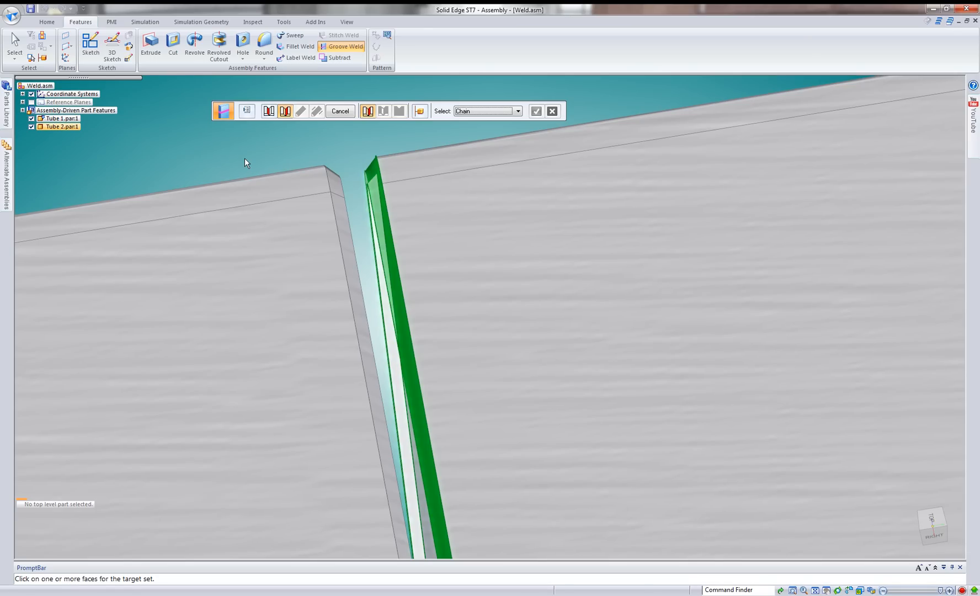
click(340, 192)
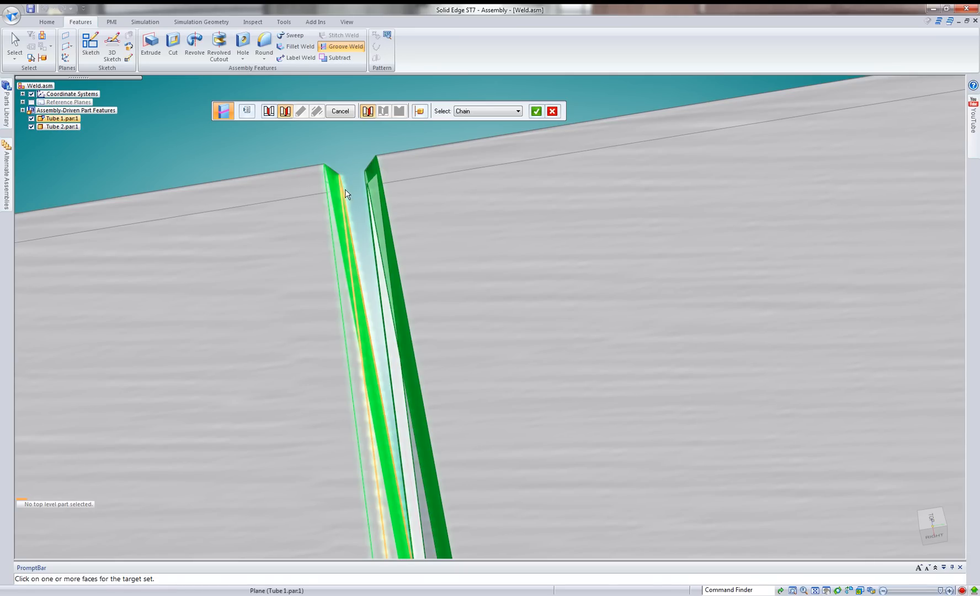
mouse_move(346, 191)
middle_down()
mouse_move(386, 194)
mouse_move(334, 154)
middle_up()
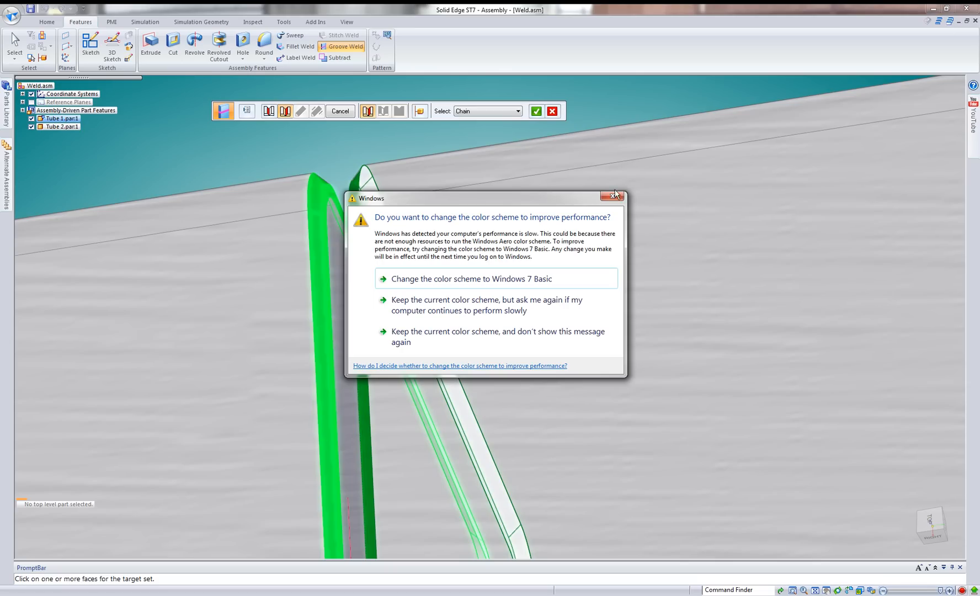
click(622, 196)
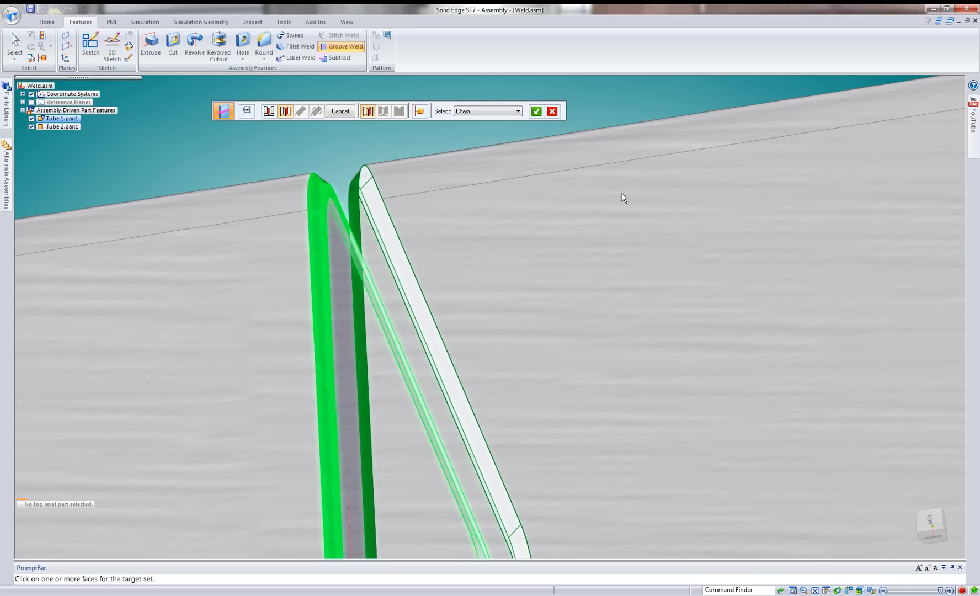
click(537, 111)
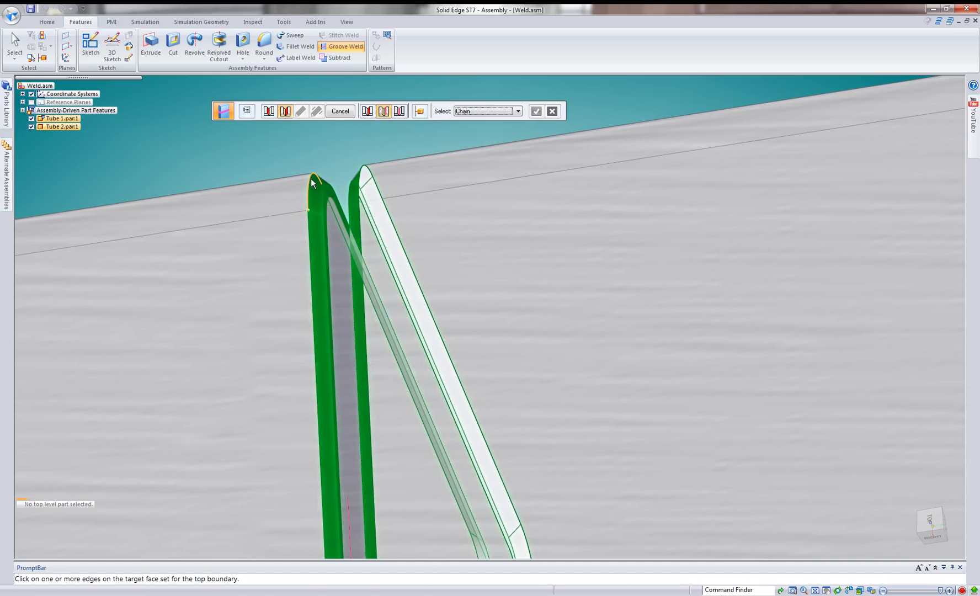
Set the target top path along Tube 1's outer chamfer edges and the bottom path along its inner end edges, and finish the weld.
click(310, 243)
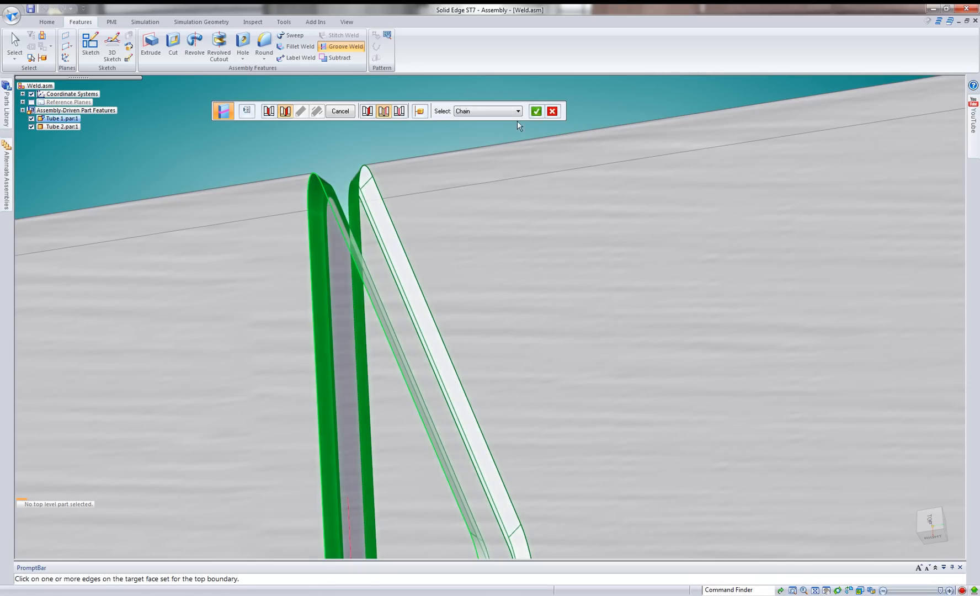
drag(528, 108, 527, 109)
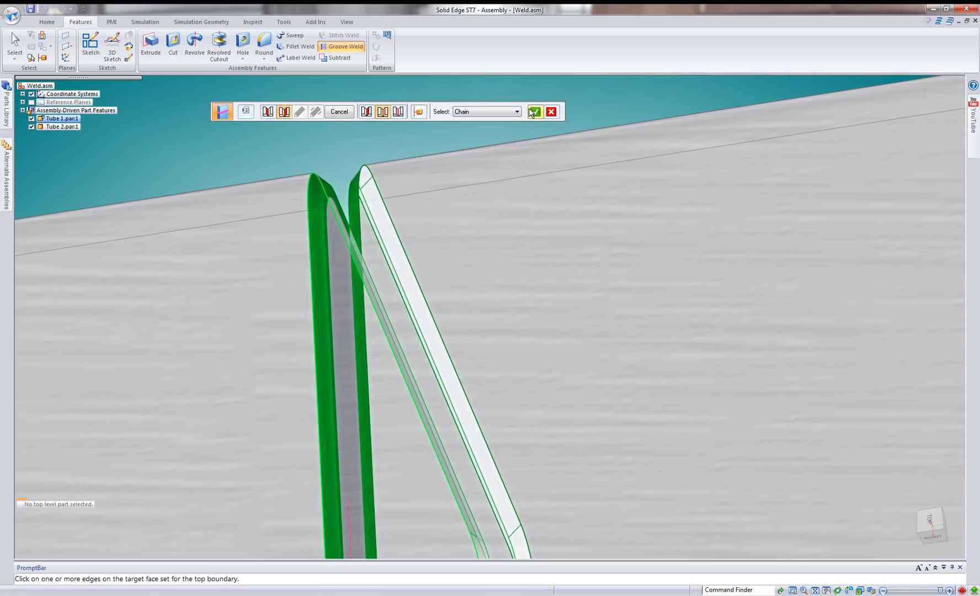
click(533, 112)
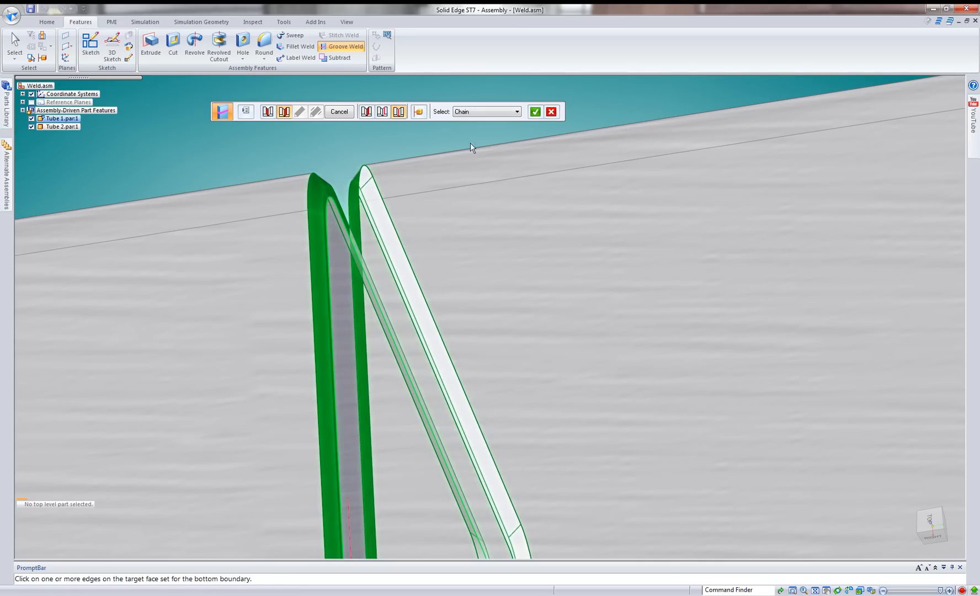
click(535, 112)
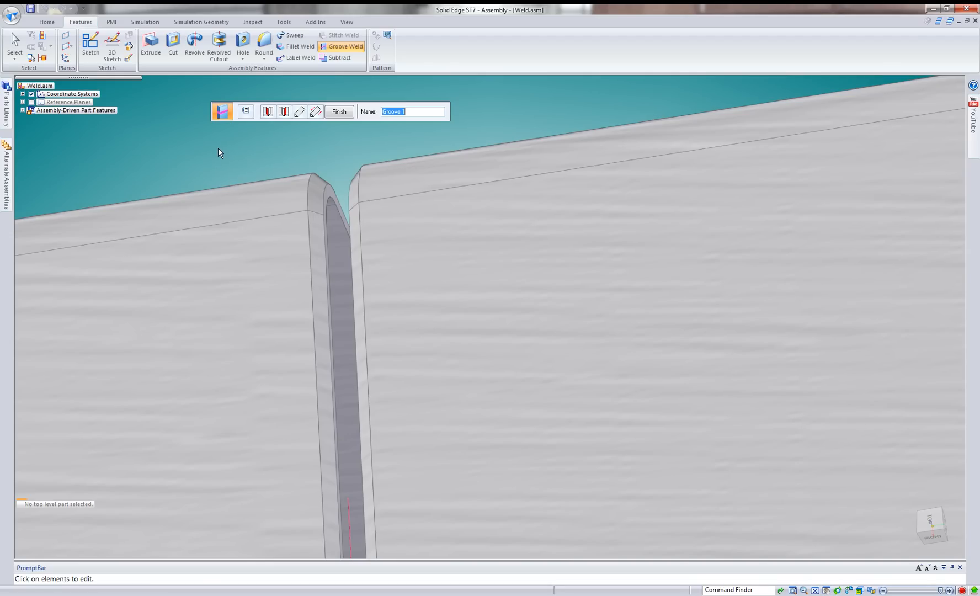
key(Return)
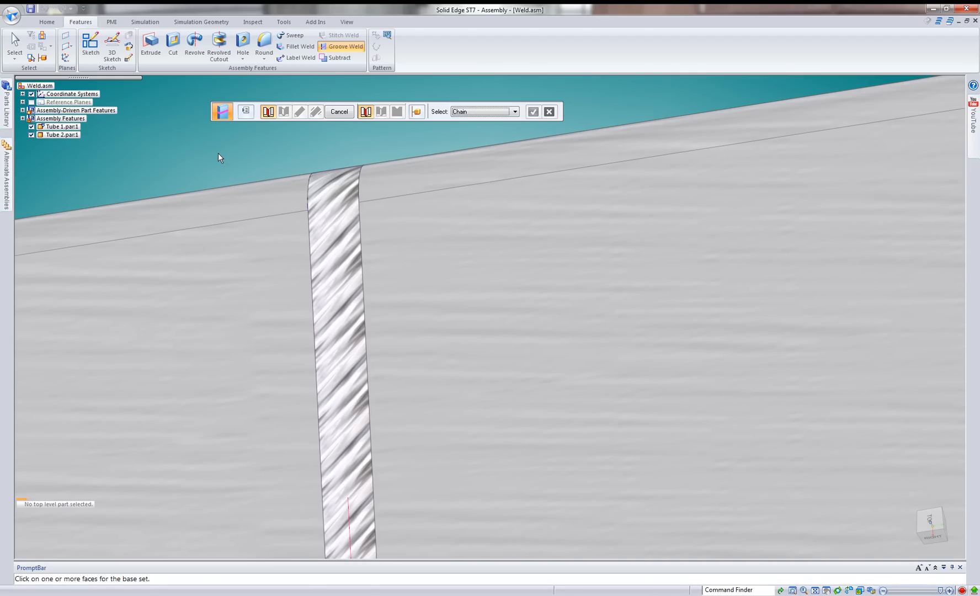
Set the model display sharpness to 3 and leave the Groove Weld command.
scroll(311, 37, up, 1)
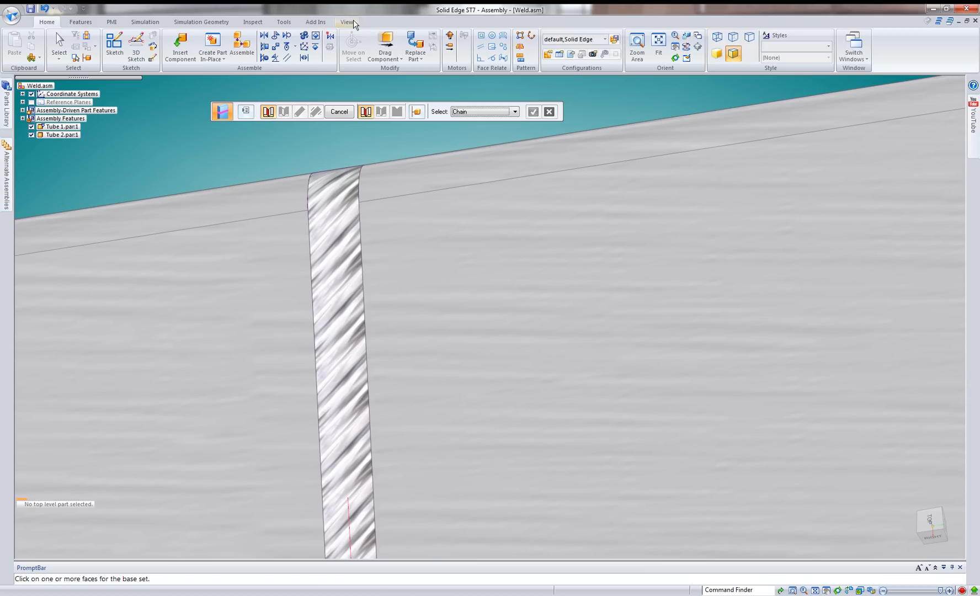
click(351, 22)
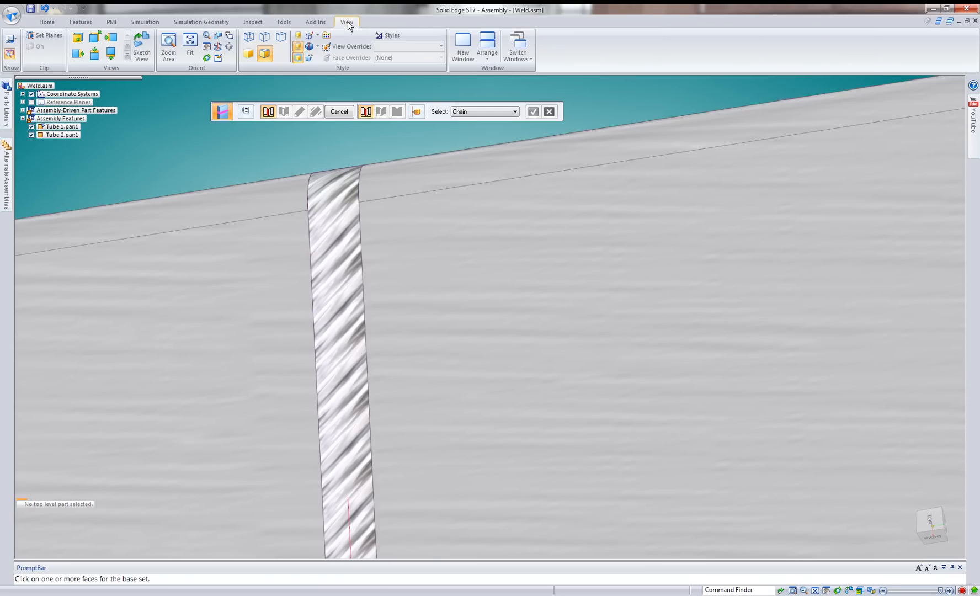
click(317, 47)
mouse_move(333, 58)
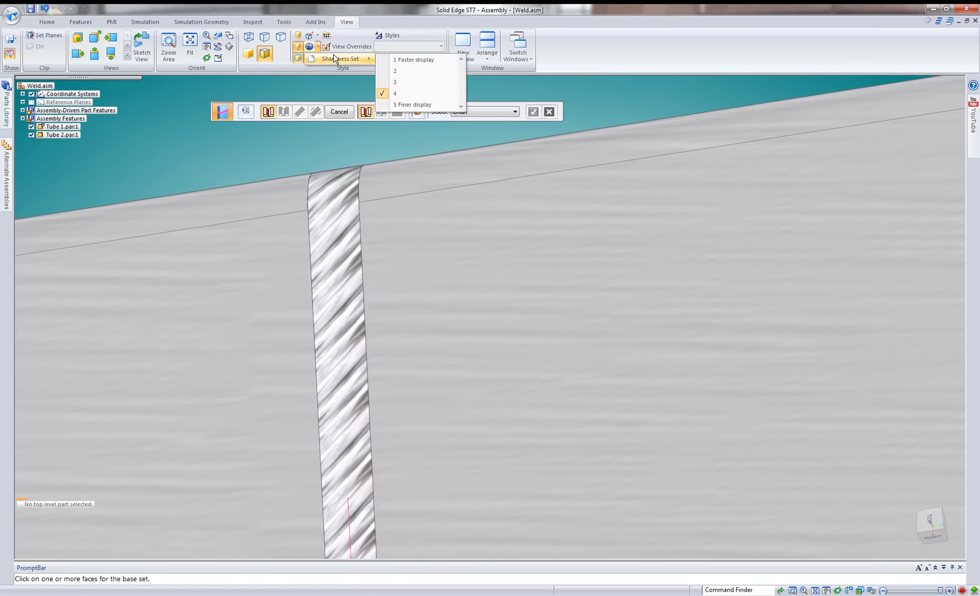
click(402, 82)
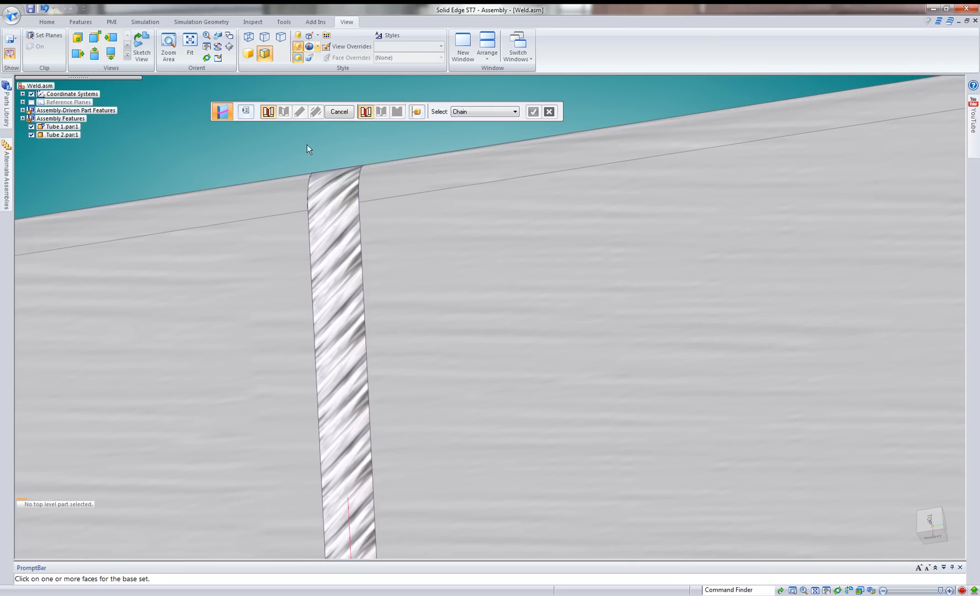
scroll(300, 141, down, 3)
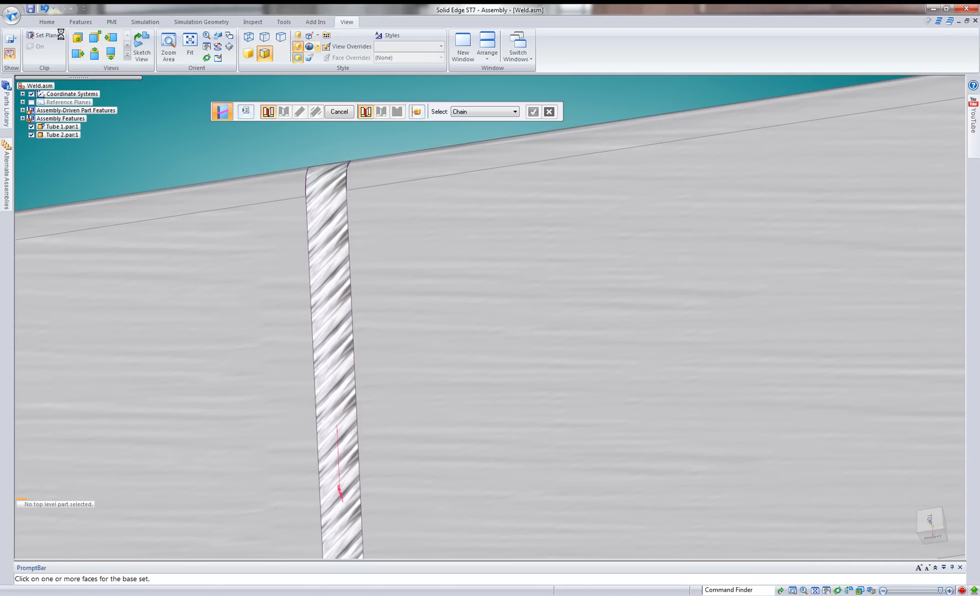
scroll(60, 34, up, 1)
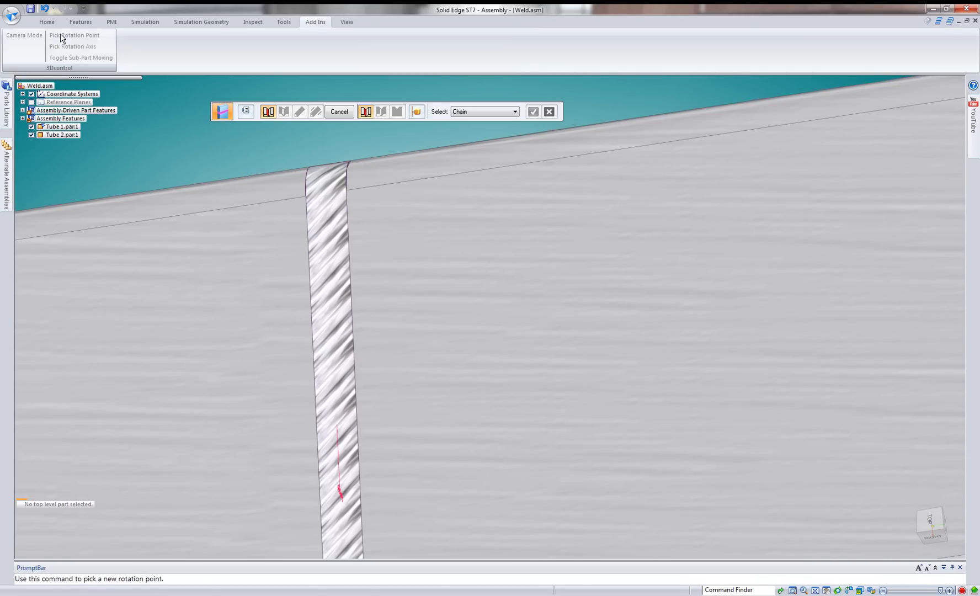
click(815, 591)
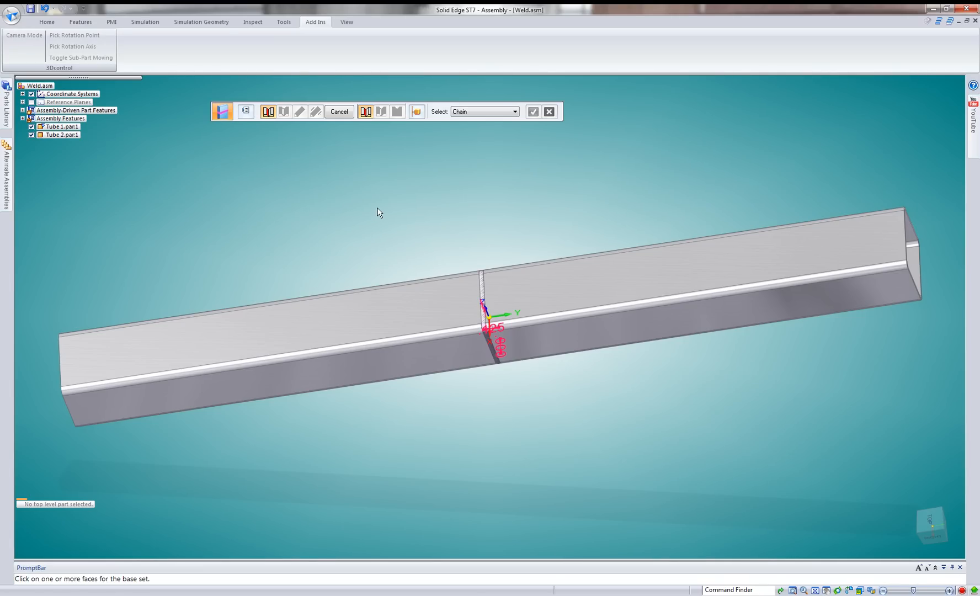
key(Escape)
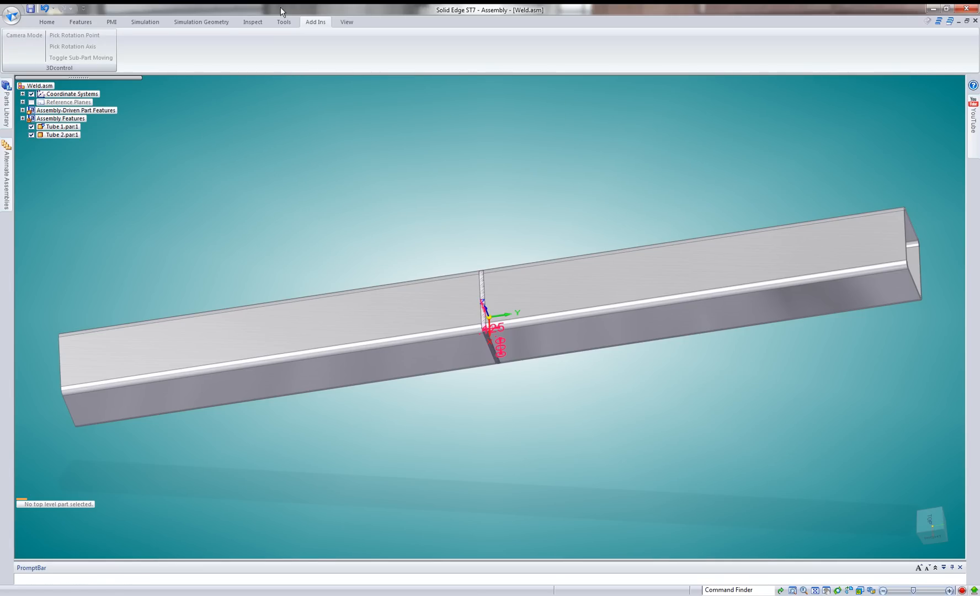
Clip the view lengthwise through both tubes and the weld, using clipping planes parallel to the tubes' long side face.
click(346, 22)
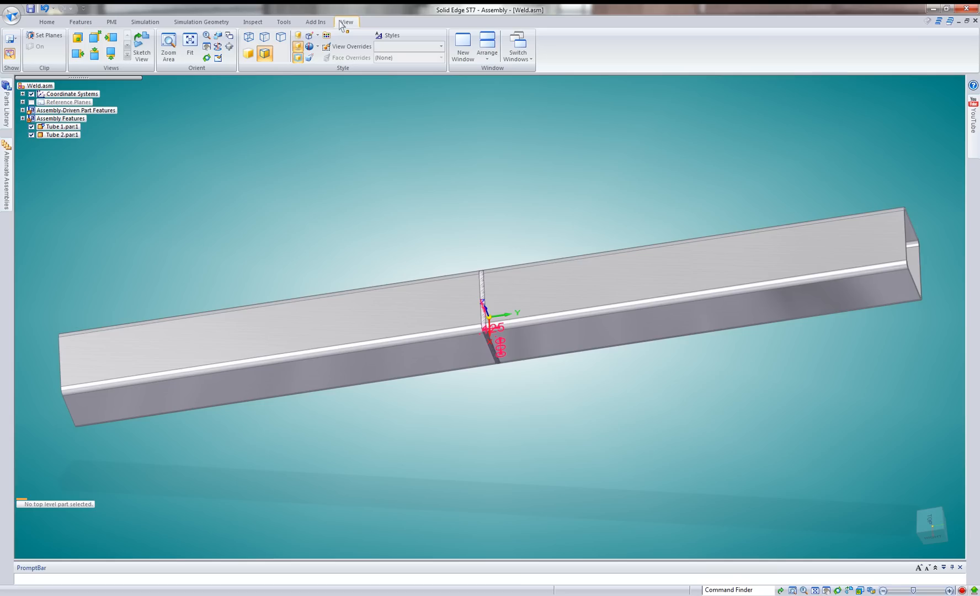
click(33, 38)
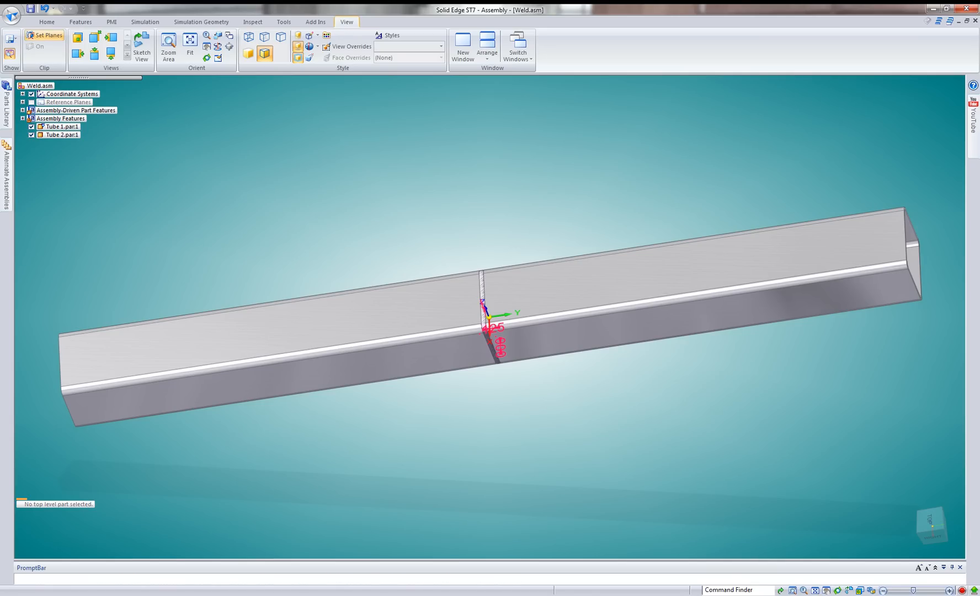
click(497, 282)
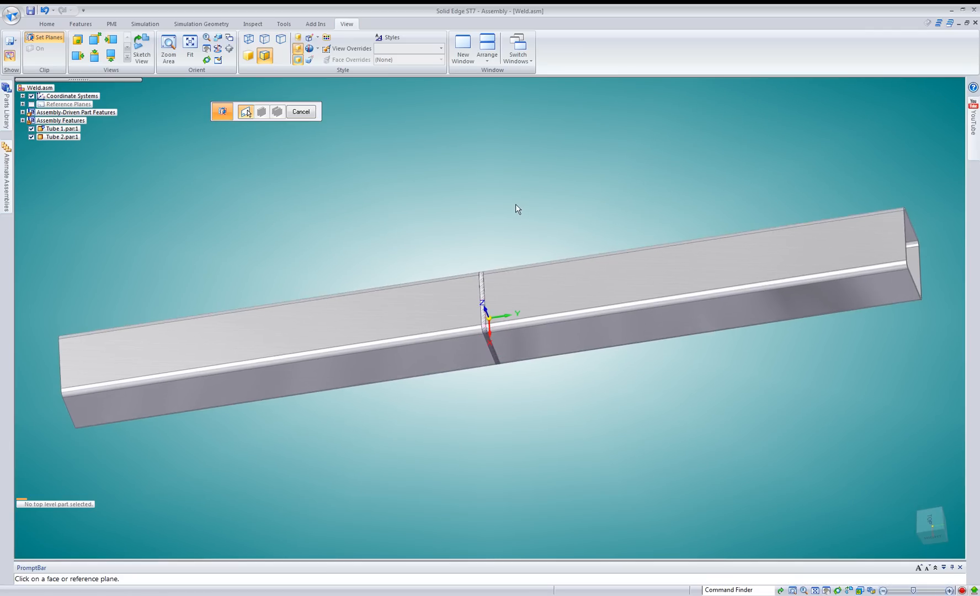
middle_drag(418, 178, 339, 173)
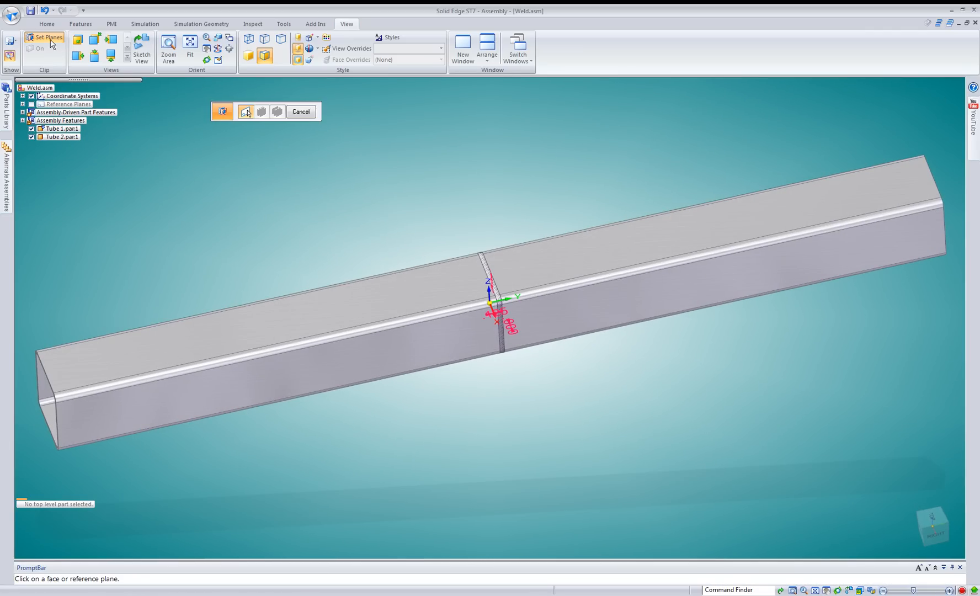
click(438, 359)
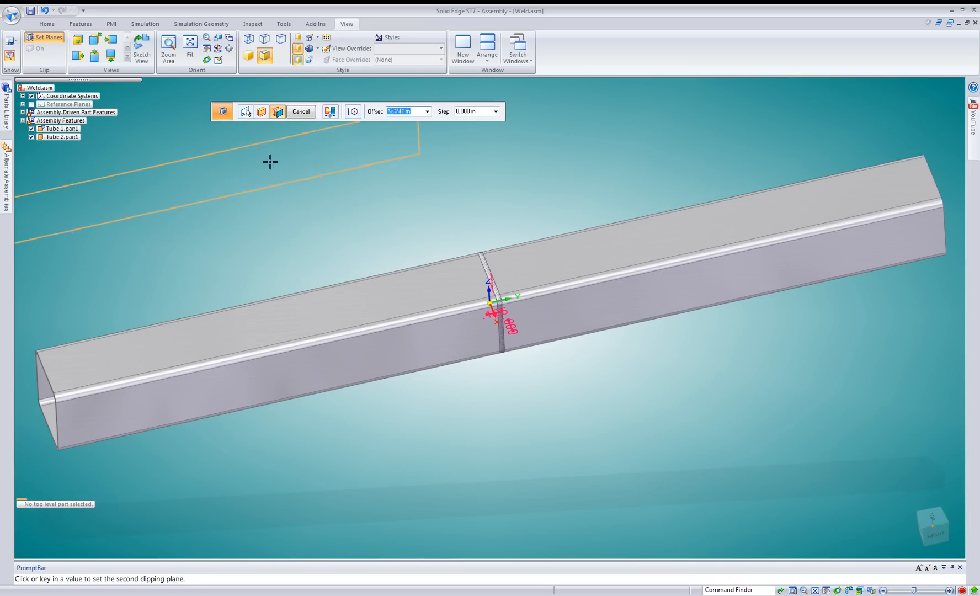
click(329, 113)
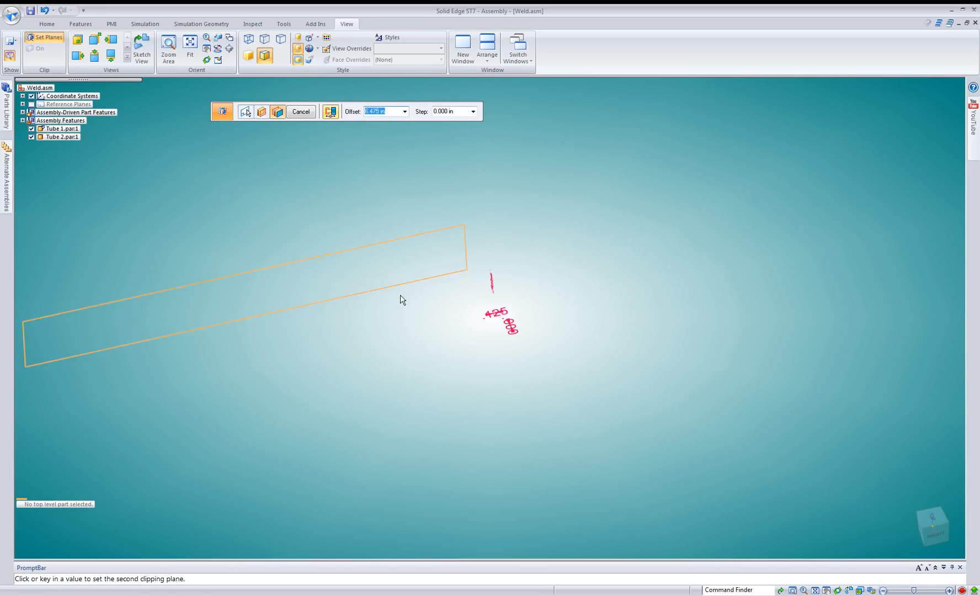
click(477, 292)
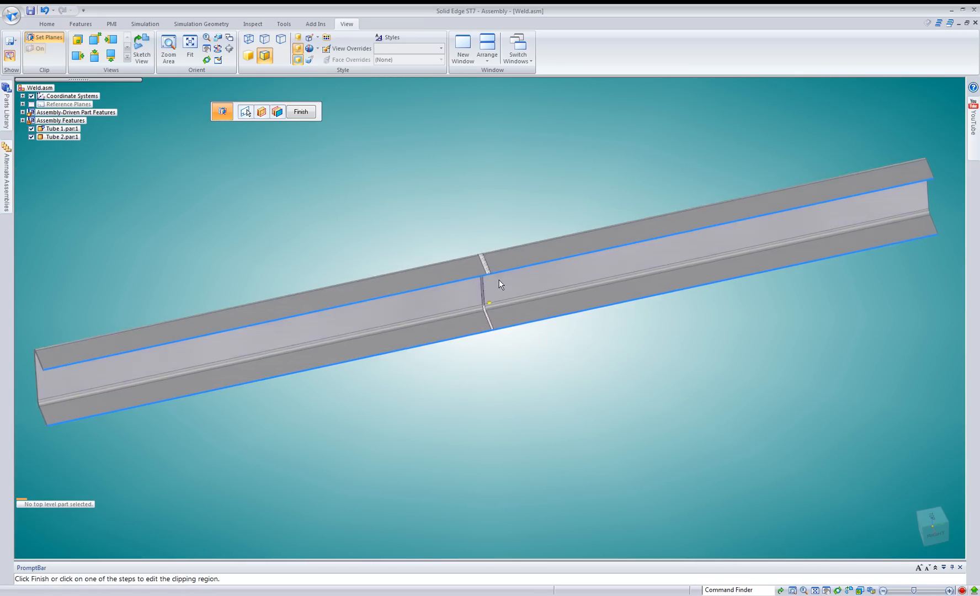
scroll(475, 259, up, 5)
scroll(476, 256, up, 3)
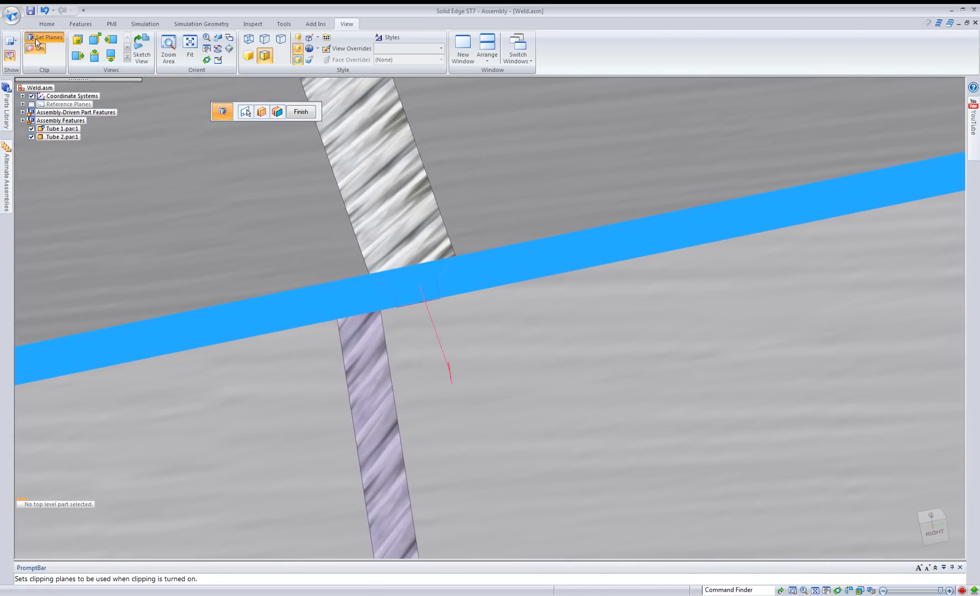
click(47, 24)
click(58, 44)
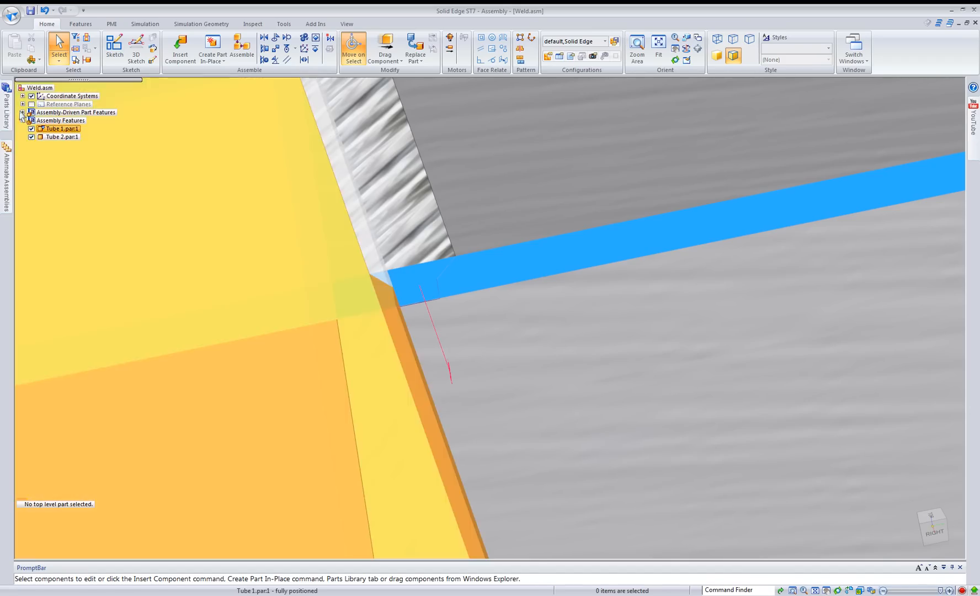
Highlight Tube 1 beside the sectioned weld, list the assembly-driven part features and assembly features, and clear the selection.
click(55, 128)
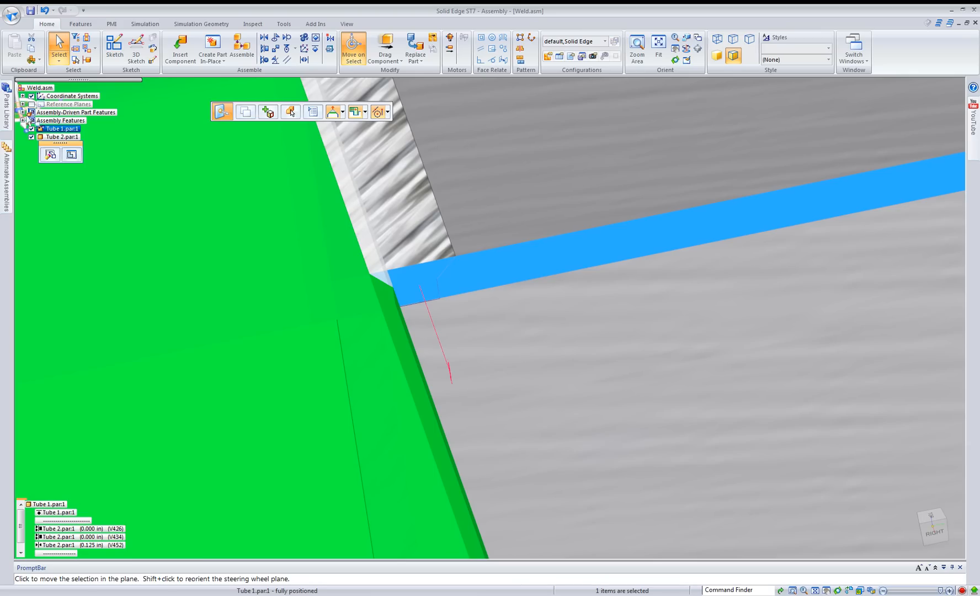
click(22, 112)
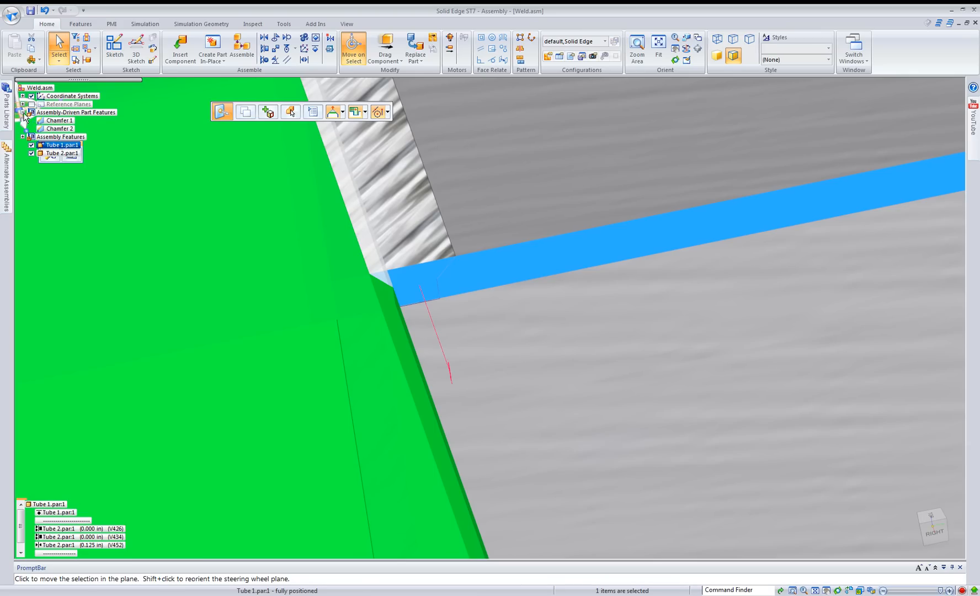
click(22, 136)
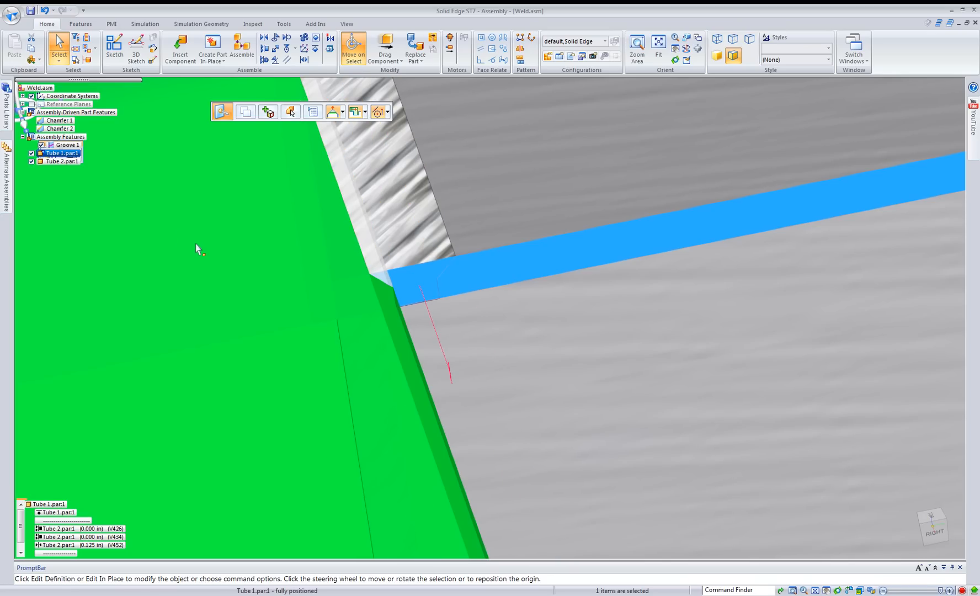
scroll(354, 298, down, 3)
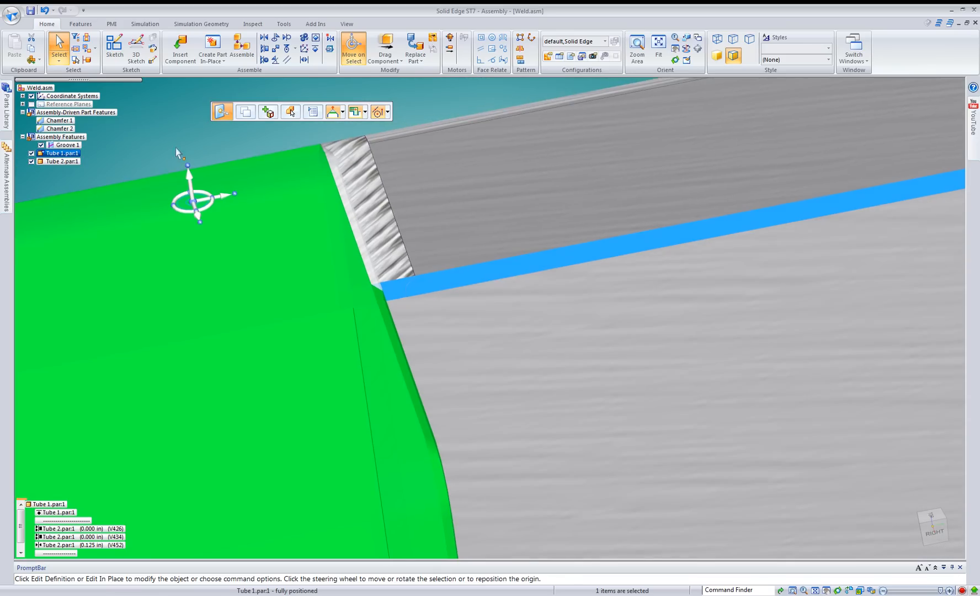
click(145, 129)
scroll(158, 160, down, 4)
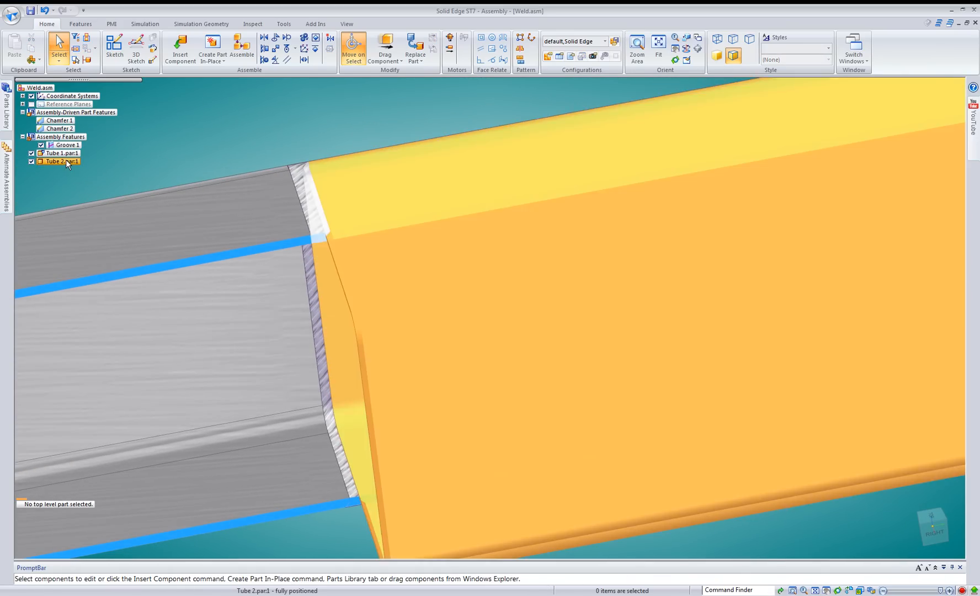
Set the offset of Tube 2's relationship to Tube 1's end to 0.25 in and clear the selection.
click(65, 160)
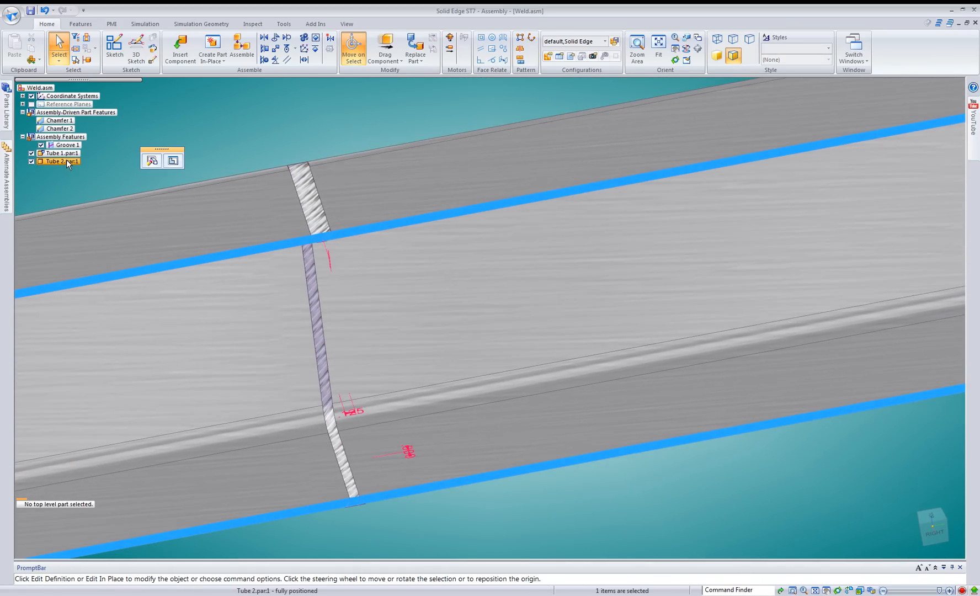
click(102, 530)
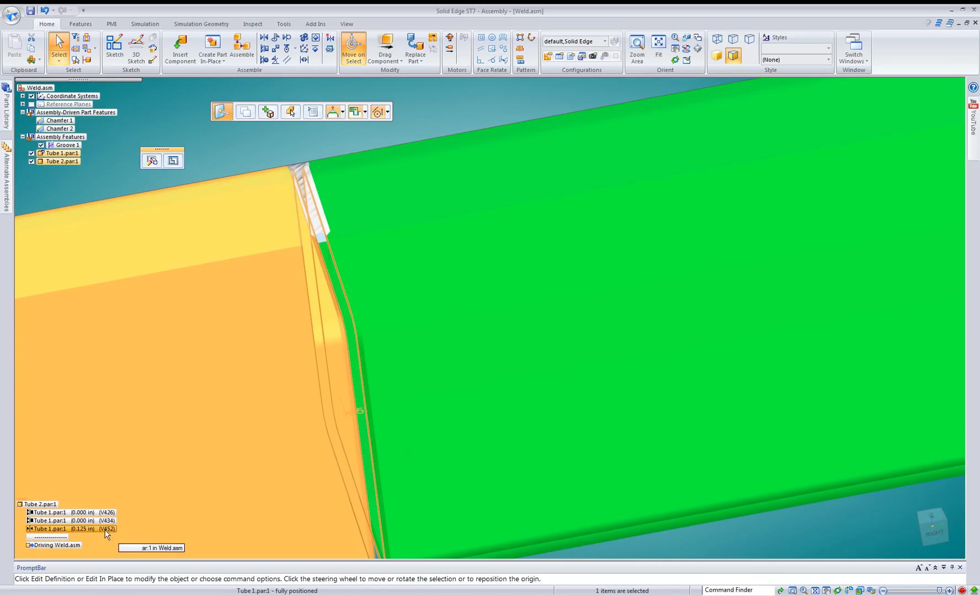
text(.2)
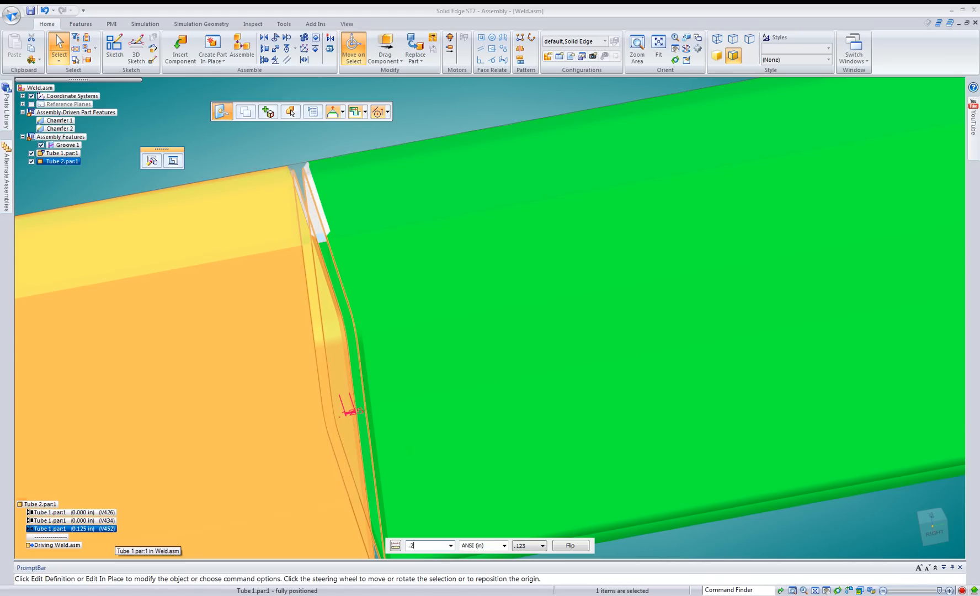
text(5)
key(Return)
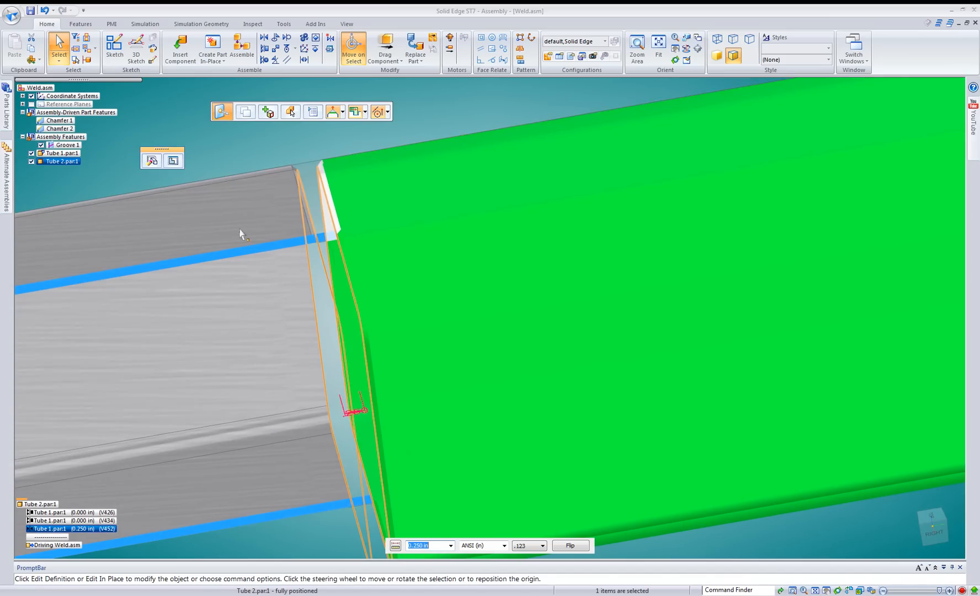
click(434, 99)
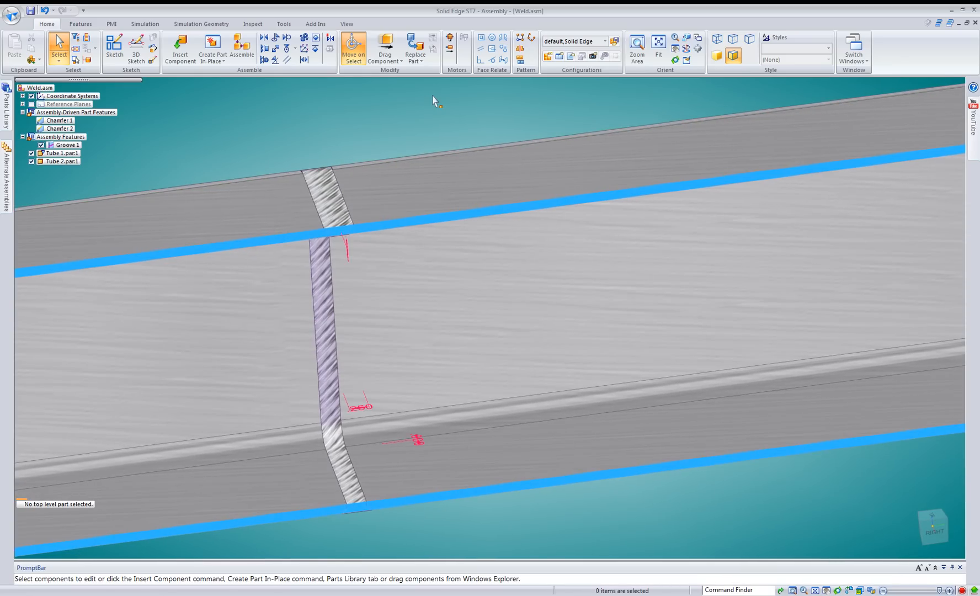
Turn off the view clipping and show the welded tubes in the isometric view.
click(346, 23)
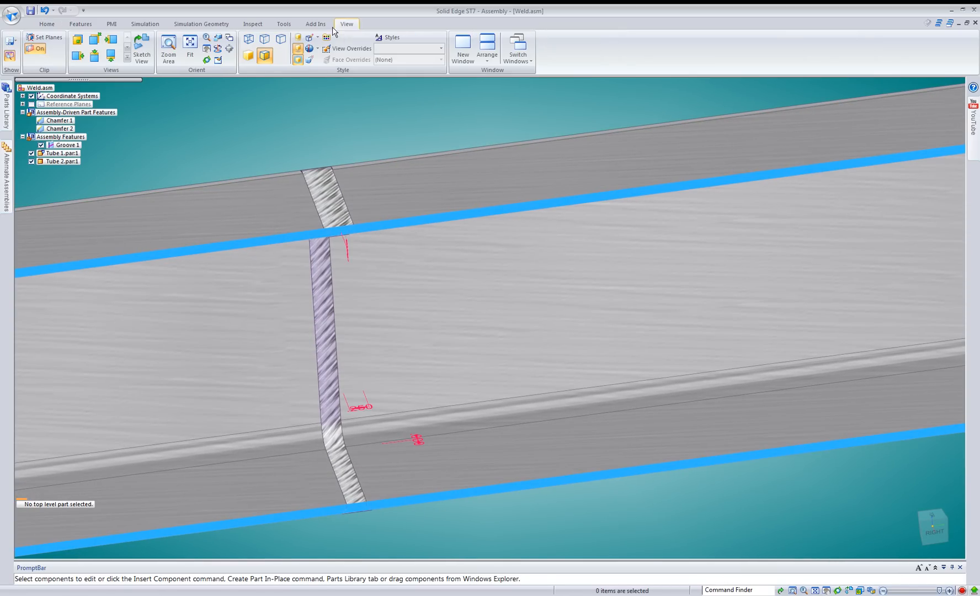
click(35, 48)
scroll(316, 158, down, 2)
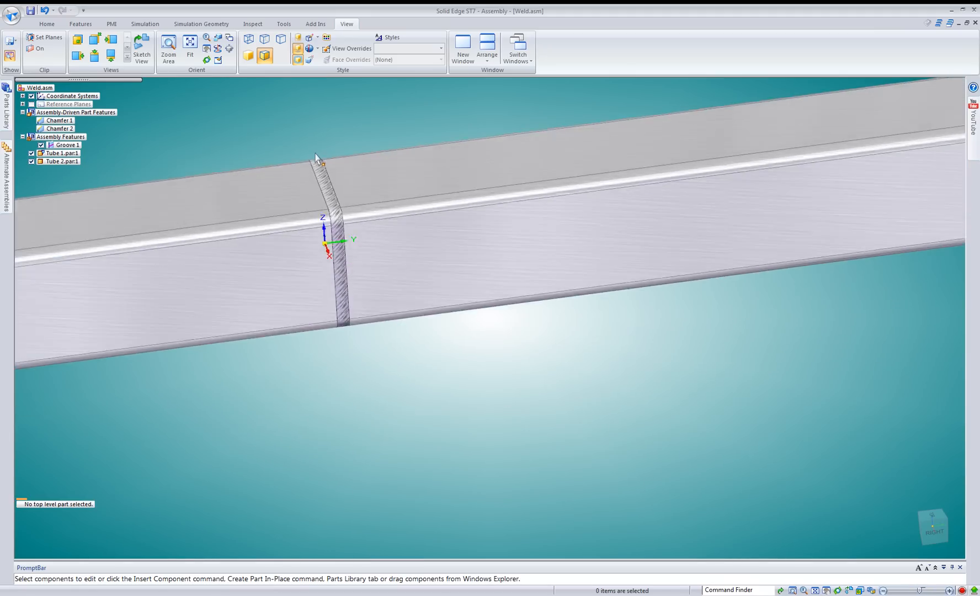
scroll(315, 154, down, 3)
key(ctrl+i)
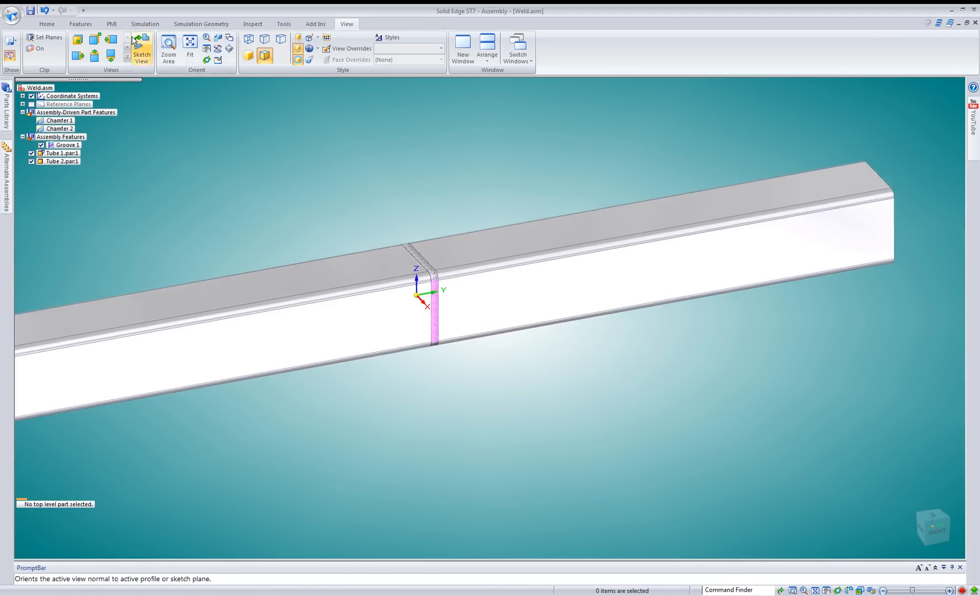
Start a Cut with the Create Assembly features option and place its sketch on Tube 1's upper face.
click(80, 25)
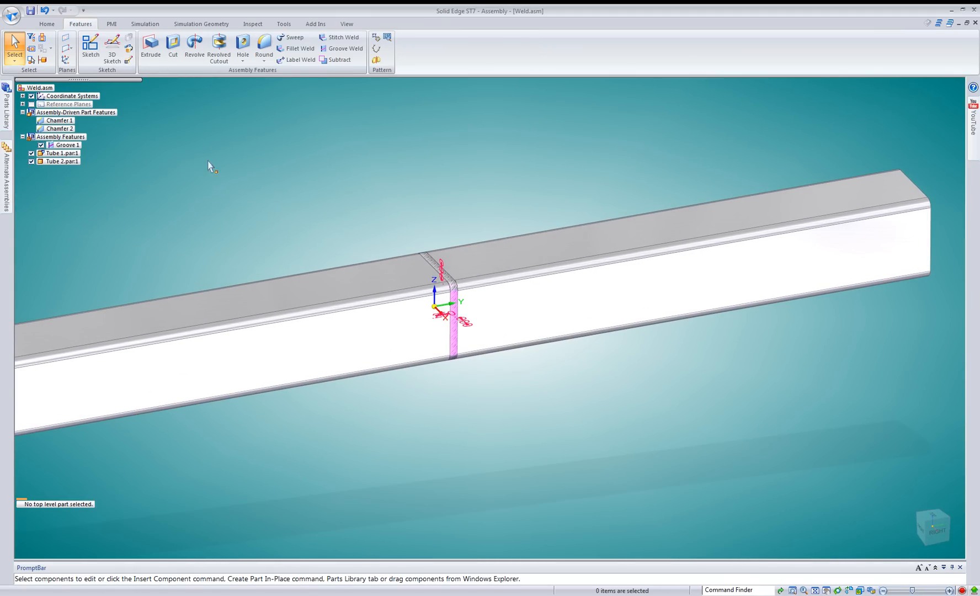
middle_drag(142, 236, 139, 235)
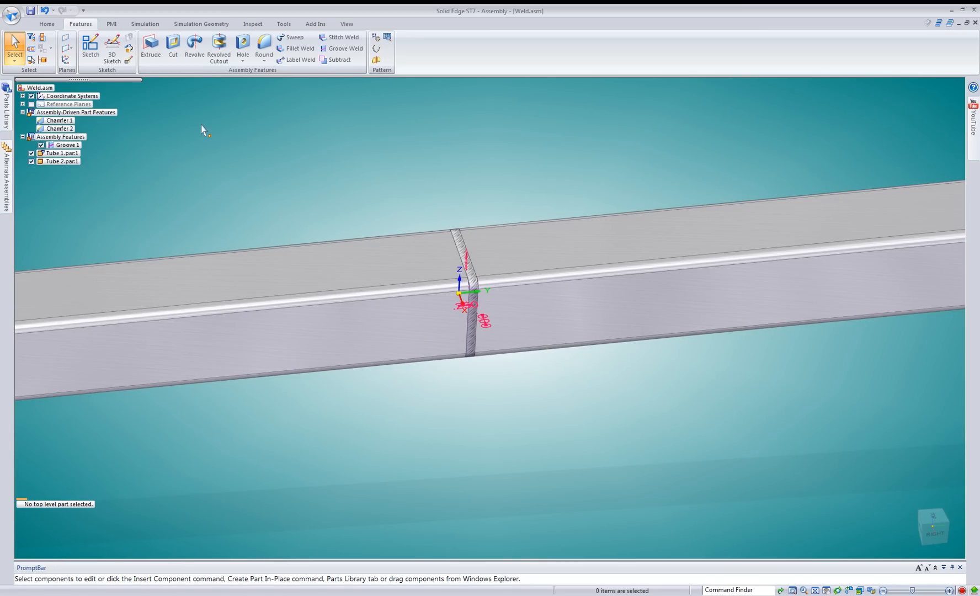
click(178, 48)
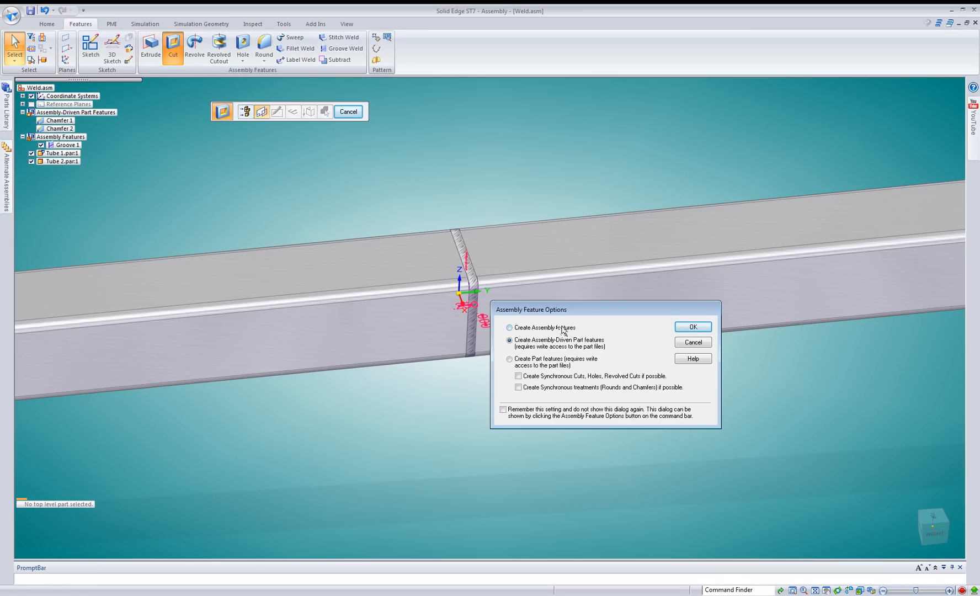
click(564, 329)
click(684, 326)
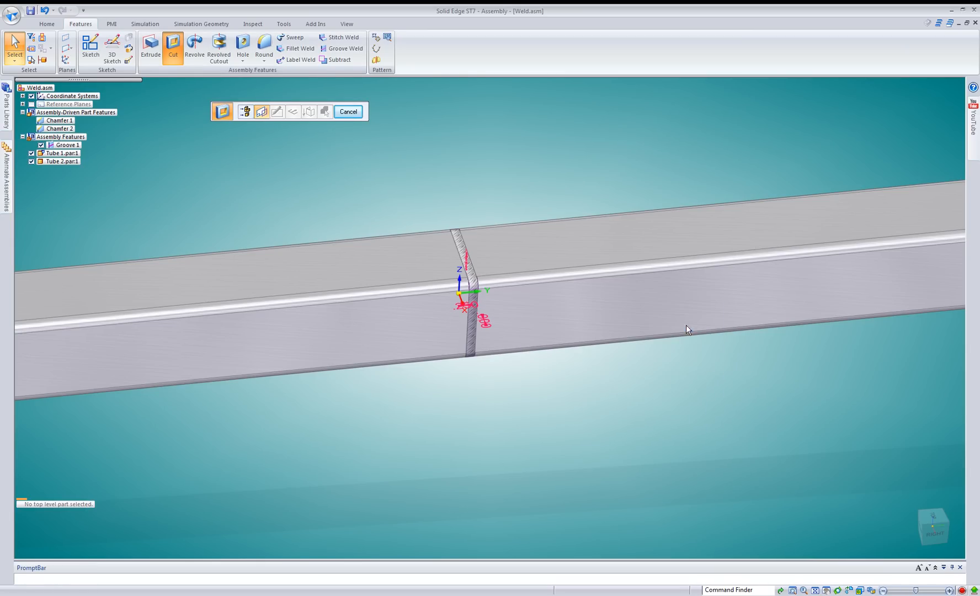
click(295, 281)
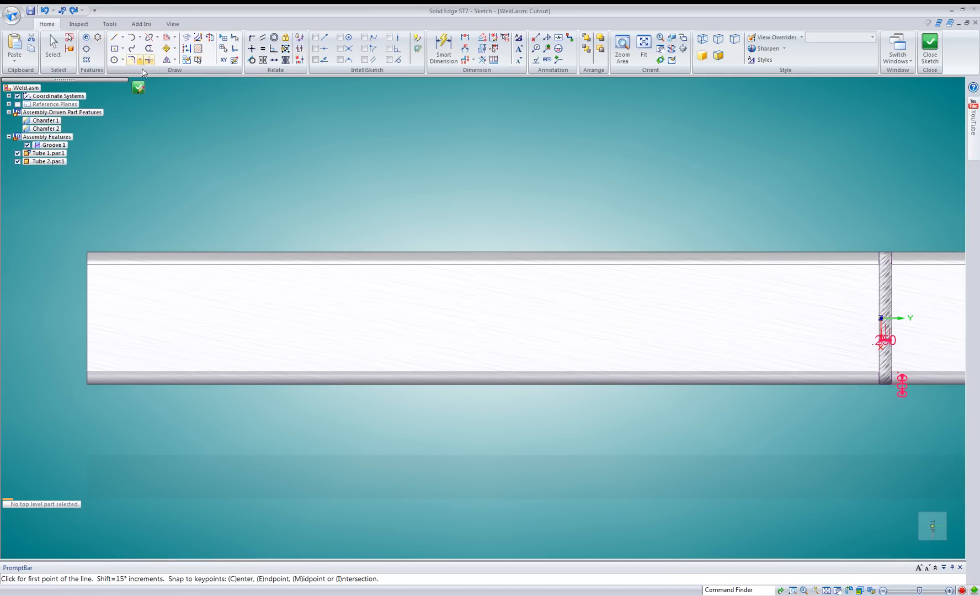
Sketch a small circle near the middle of Tube 1's upper face and cut it down into the tube.
click(114, 59)
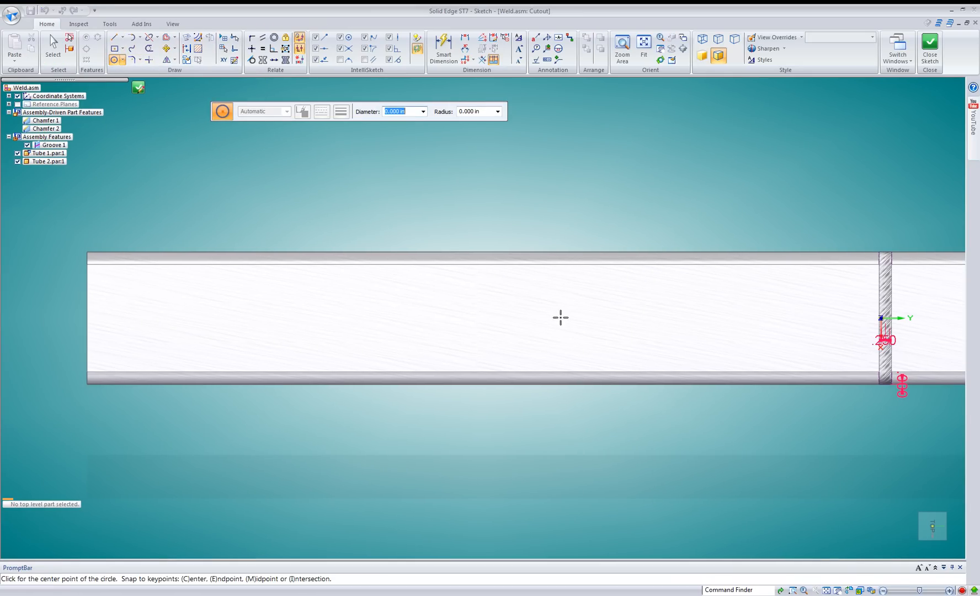
click(540, 315)
click(550, 304)
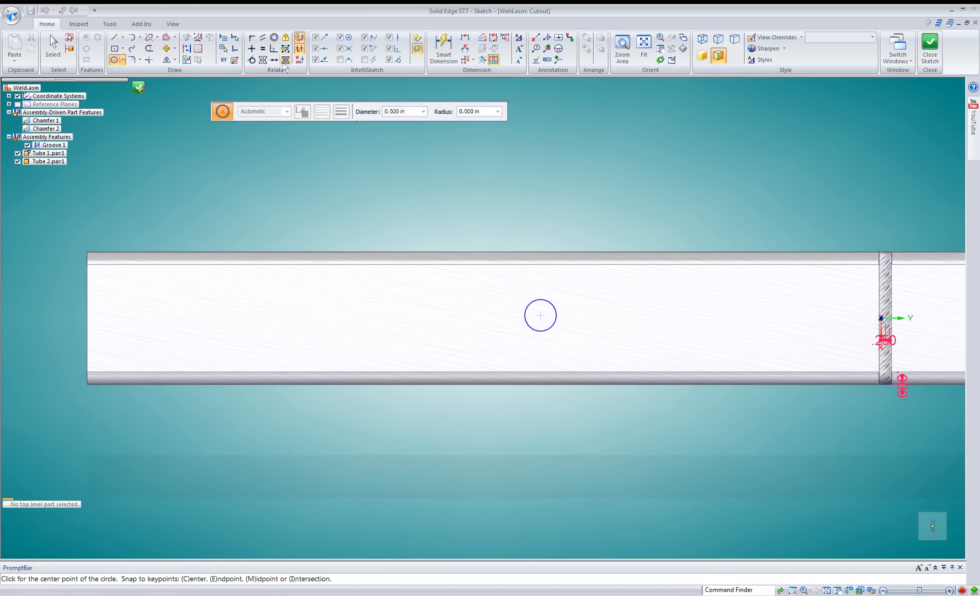
click(137, 89)
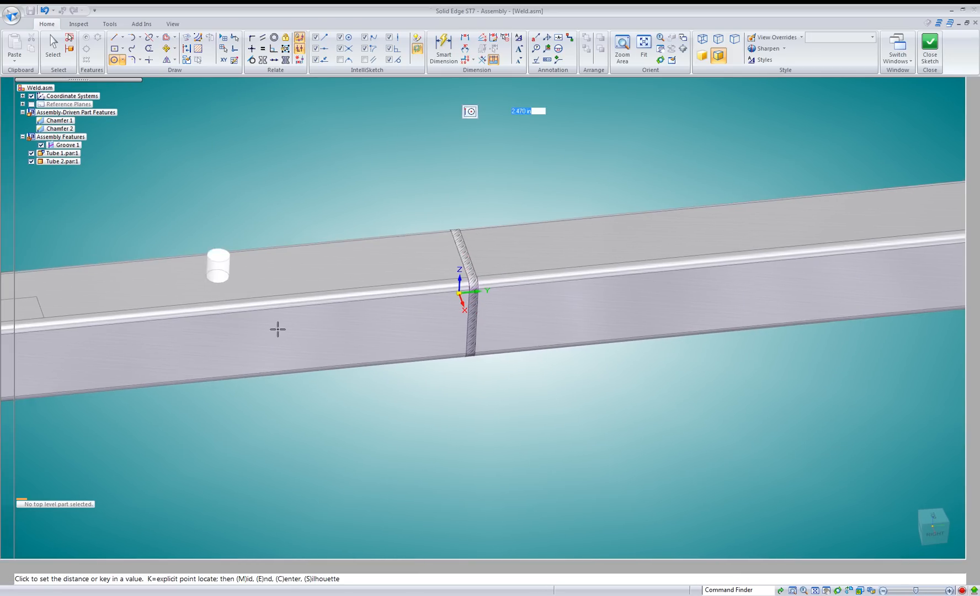
click(269, 316)
right_click(262, 191)
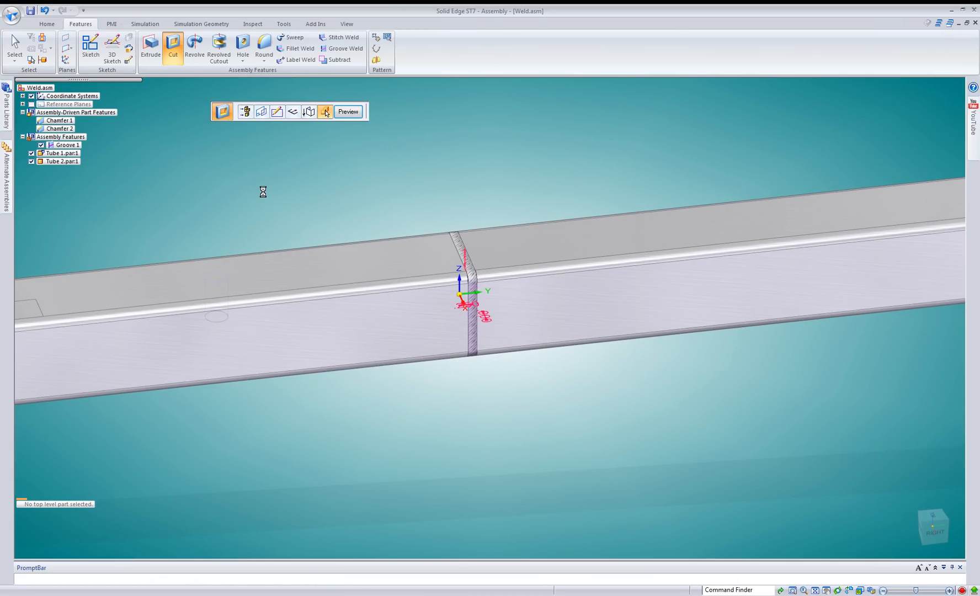
right_click(262, 190)
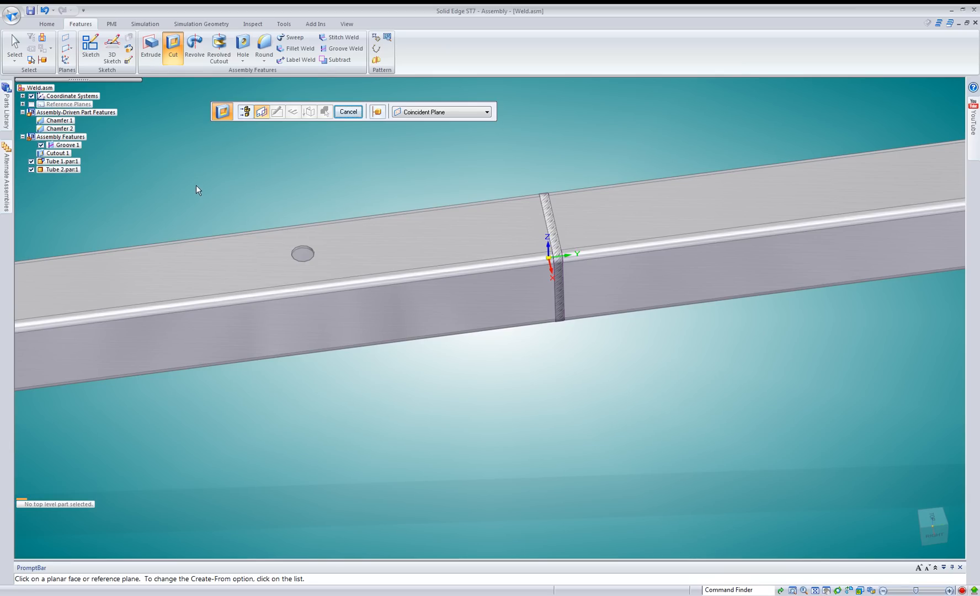
Start an Extrude assembly feature on Tube 1's upper face and include the round hole's edge as its profile.
click(152, 46)
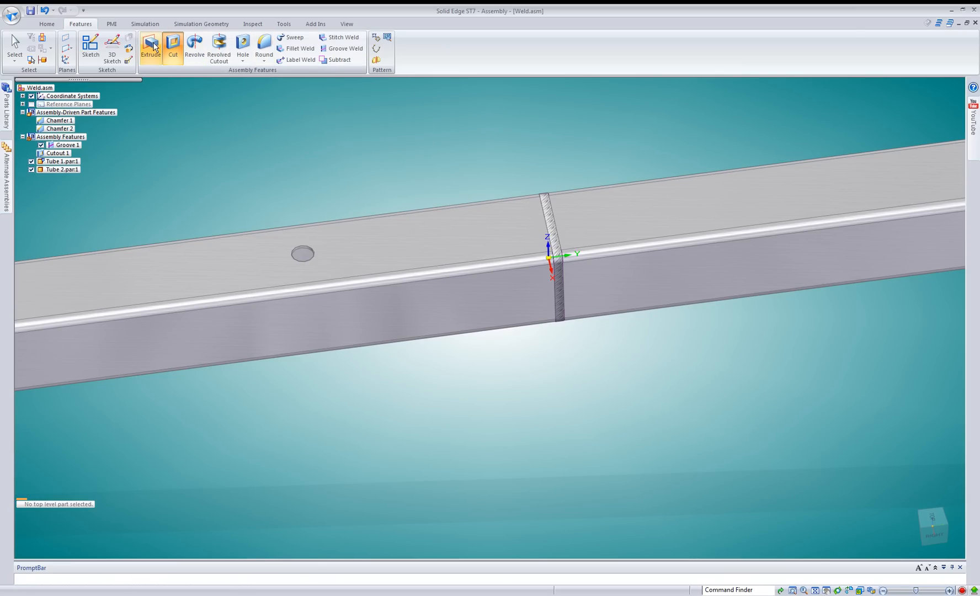
click(366, 268)
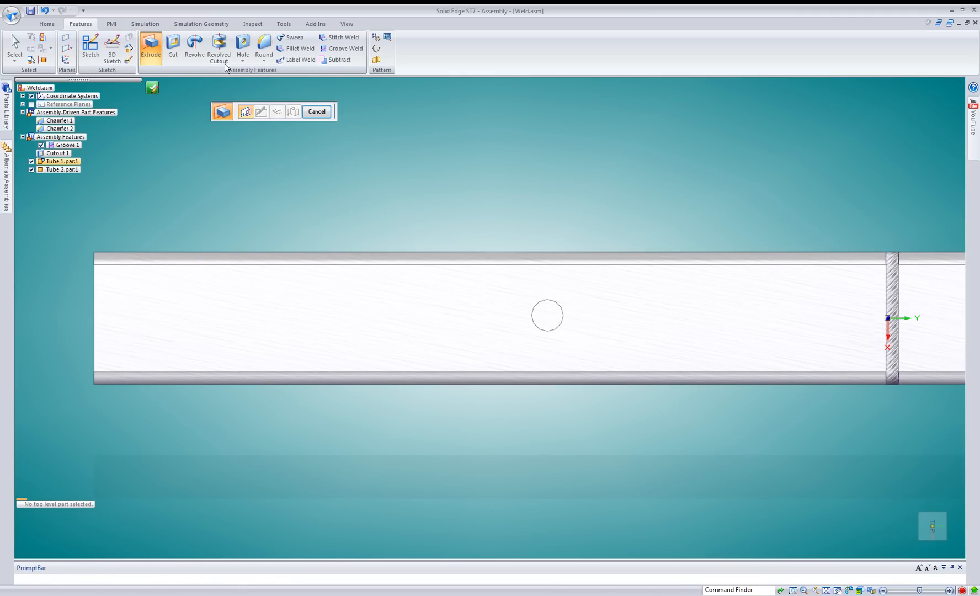
click(186, 37)
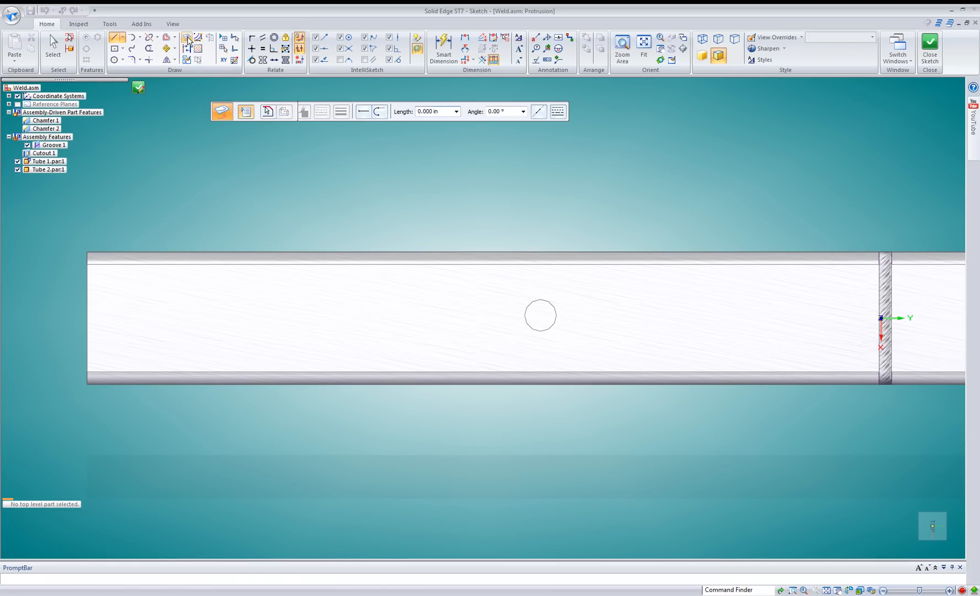
click(225, 167)
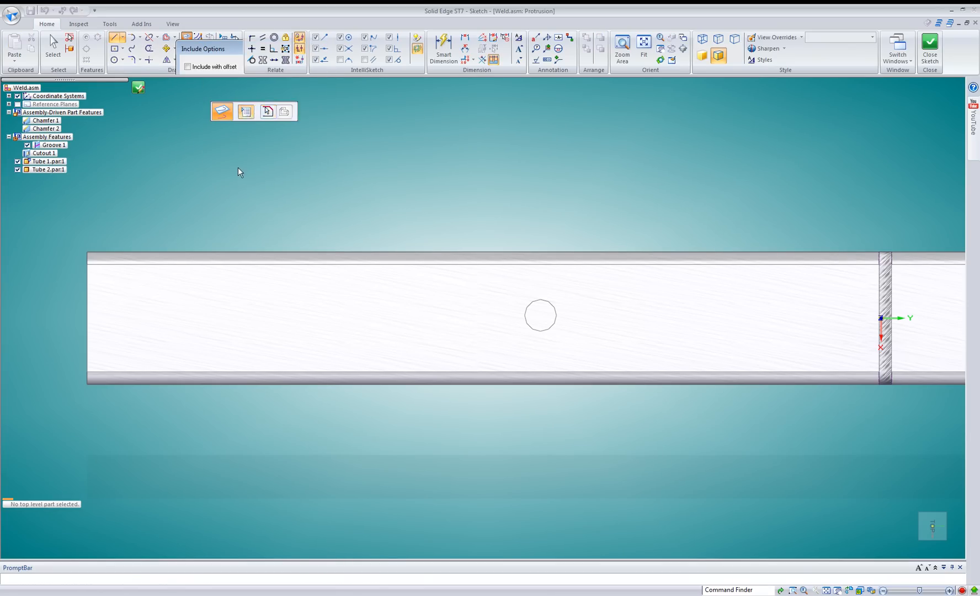
click(539, 302)
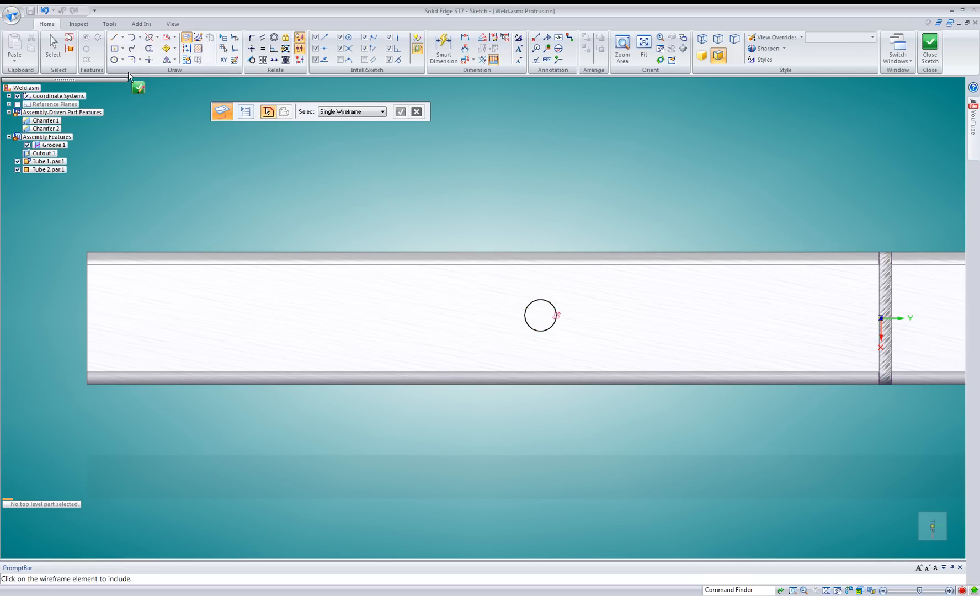
click(139, 87)
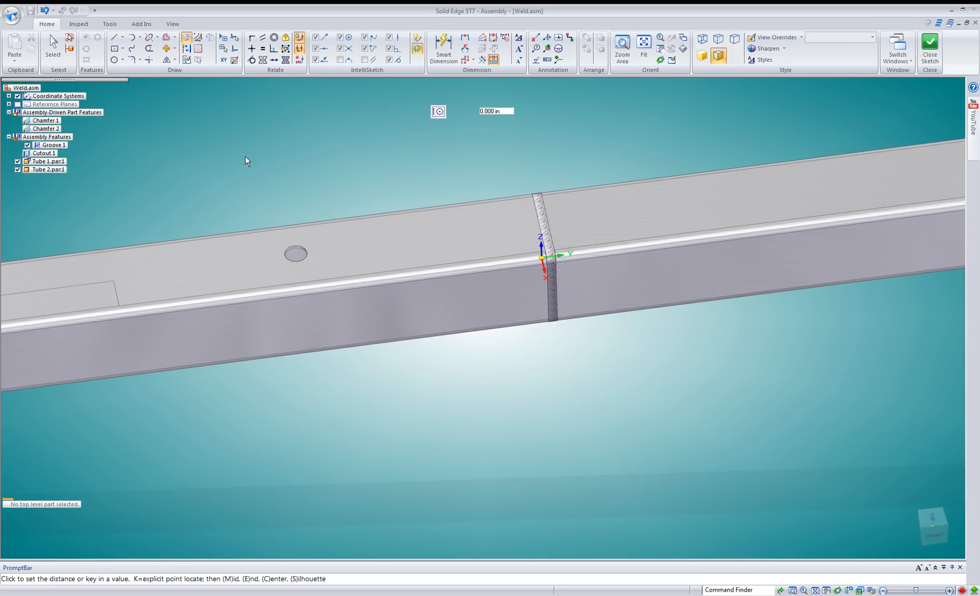
Extrude the included circle upward from Tube 1's upper face and leave the Extrude command.
scroll(308, 252, up, 5)
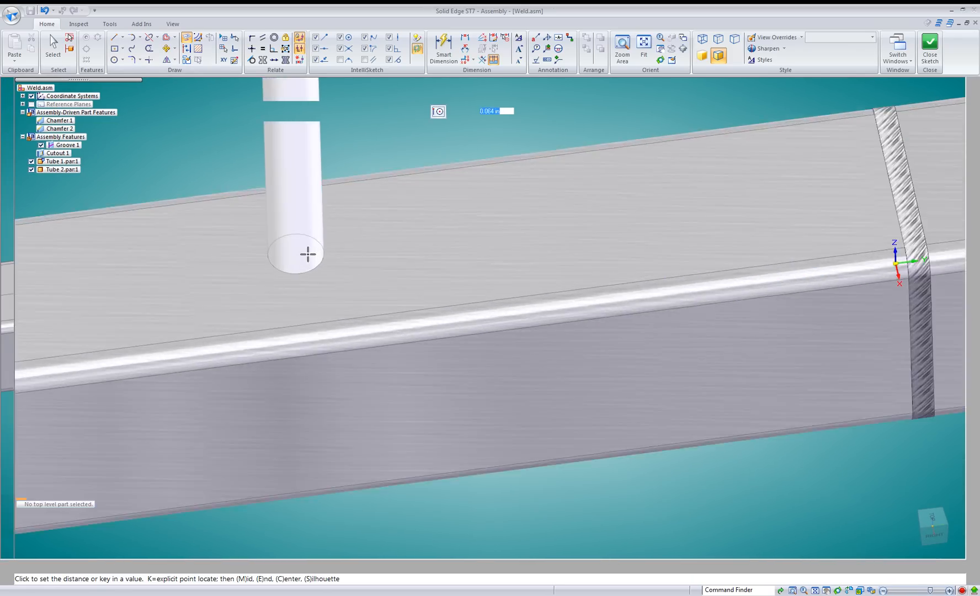
scroll(311, 243, up, 1)
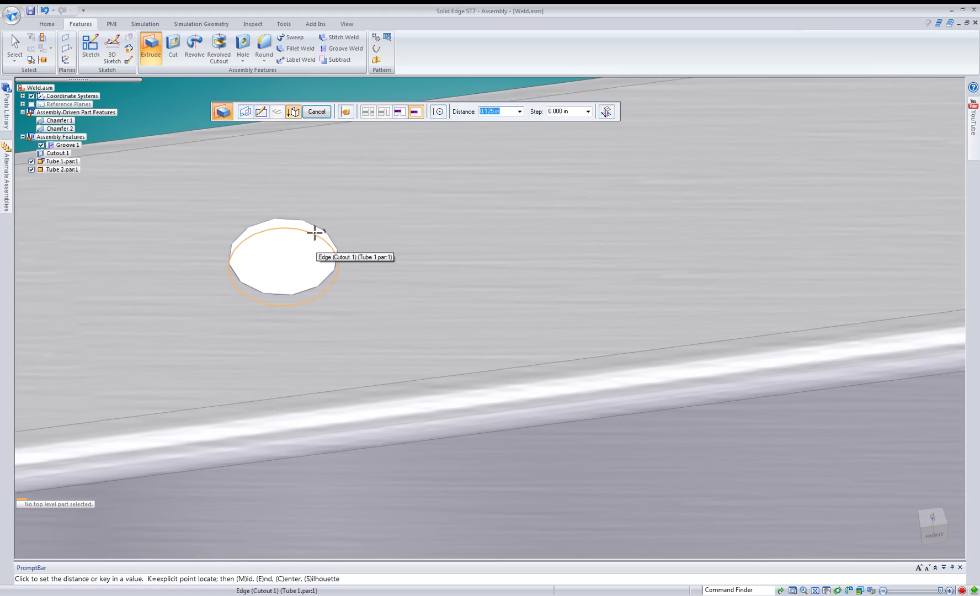
click(311, 230)
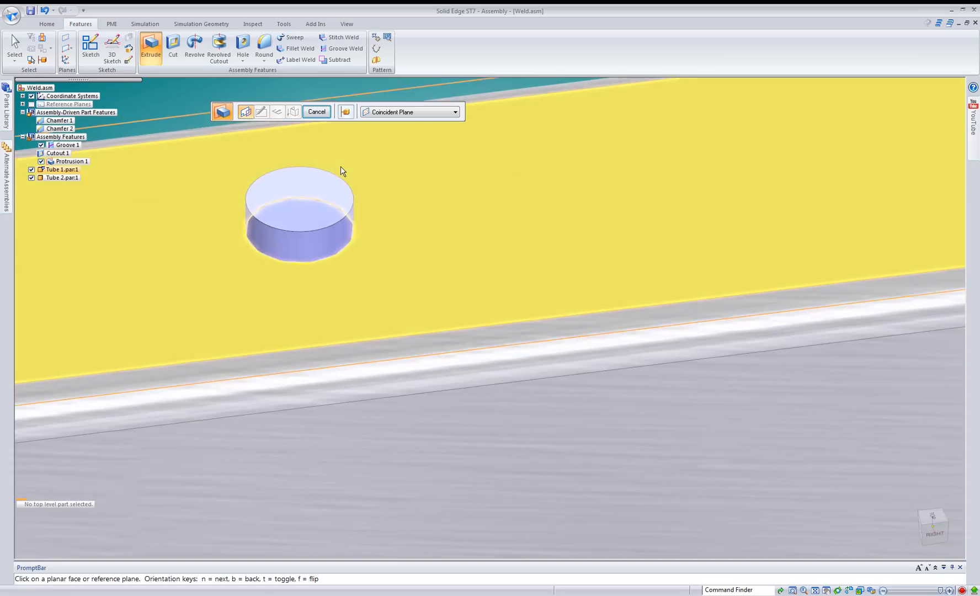
scroll(340, 167, down, 3)
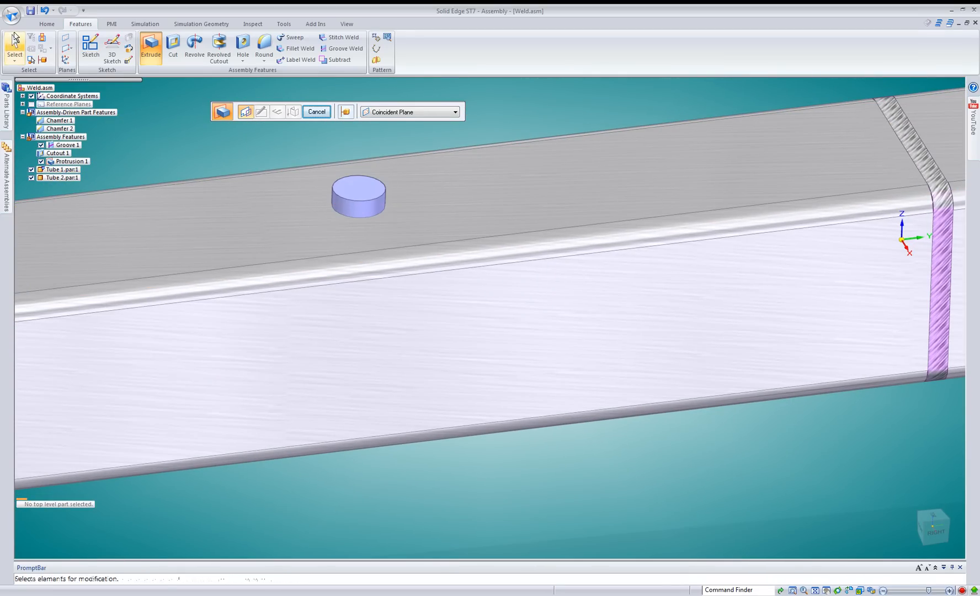
click(15, 39)
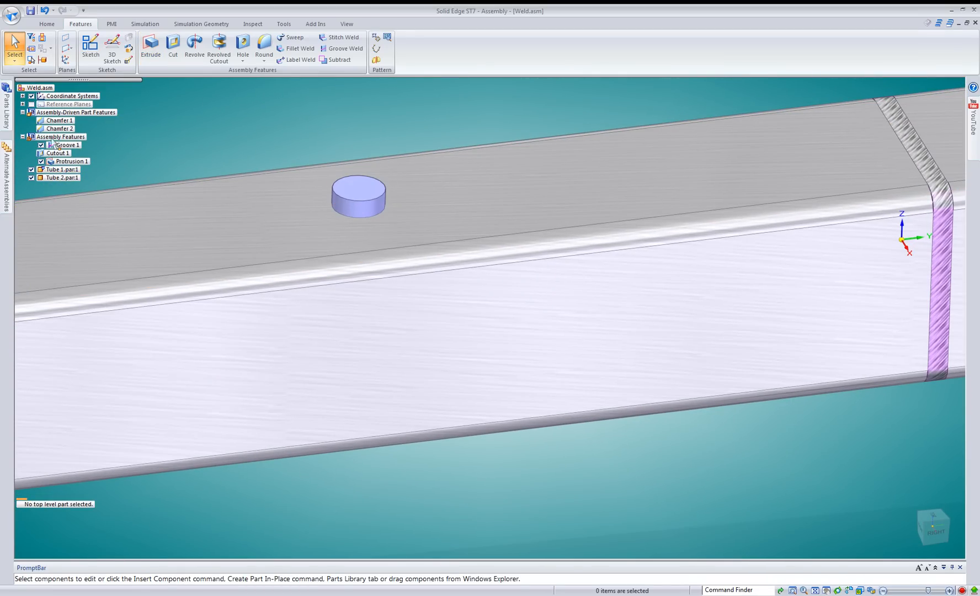
Redefine the protrusion's extent to reach 0.125 in down to the hole's inner edge, and hide Tube 1.
click(75, 161)
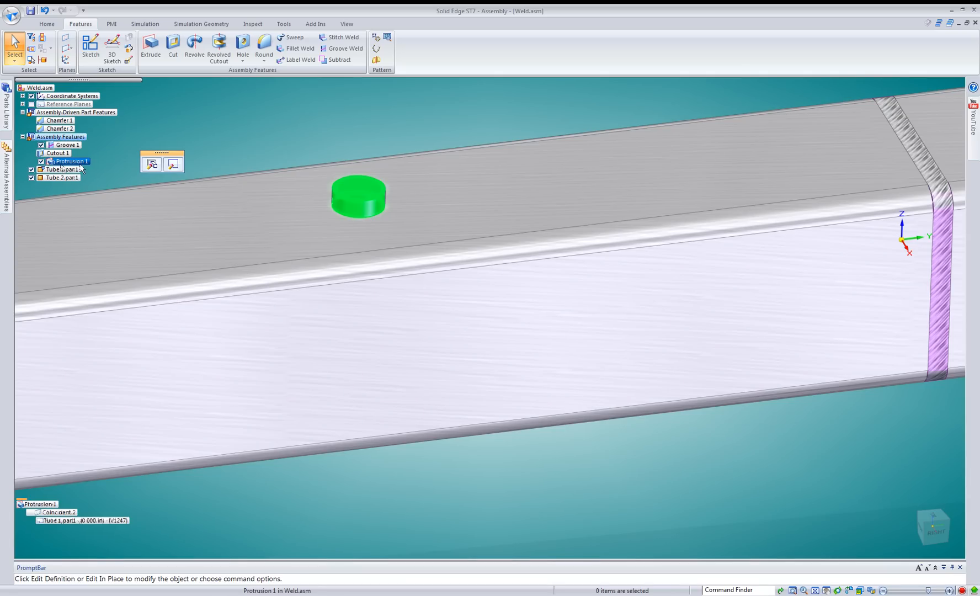
click(150, 163)
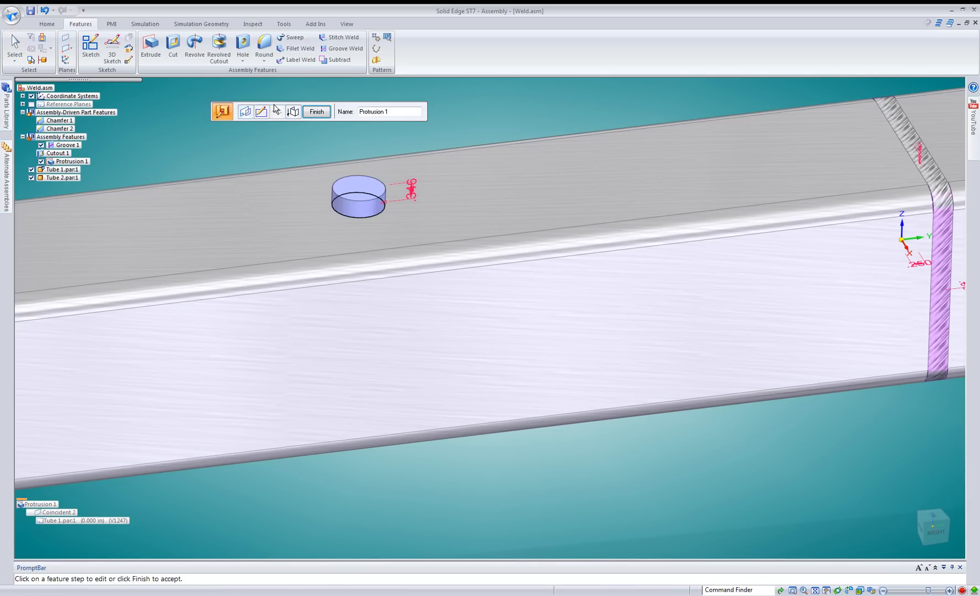
click(294, 112)
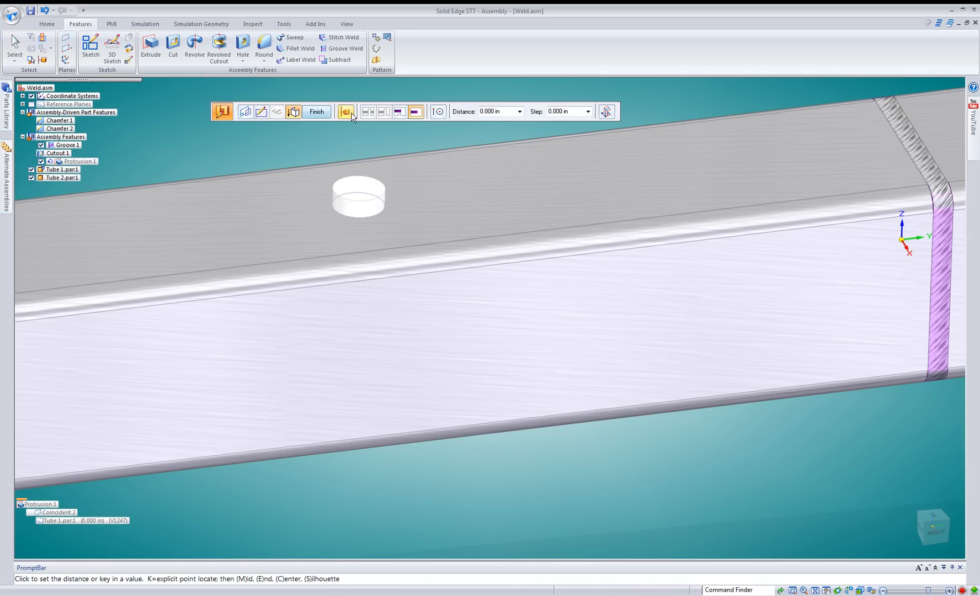
click(379, 221)
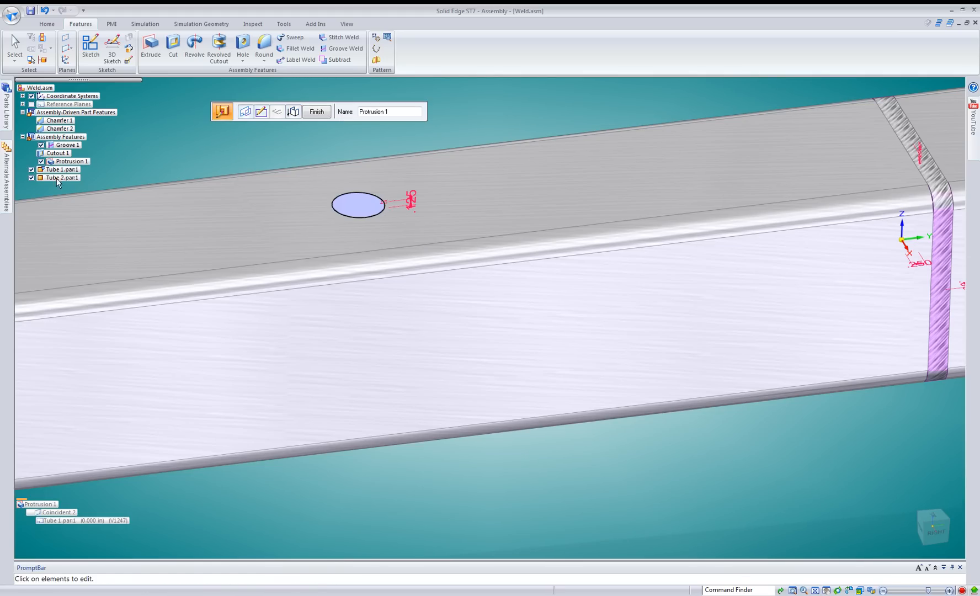
click(32, 170)
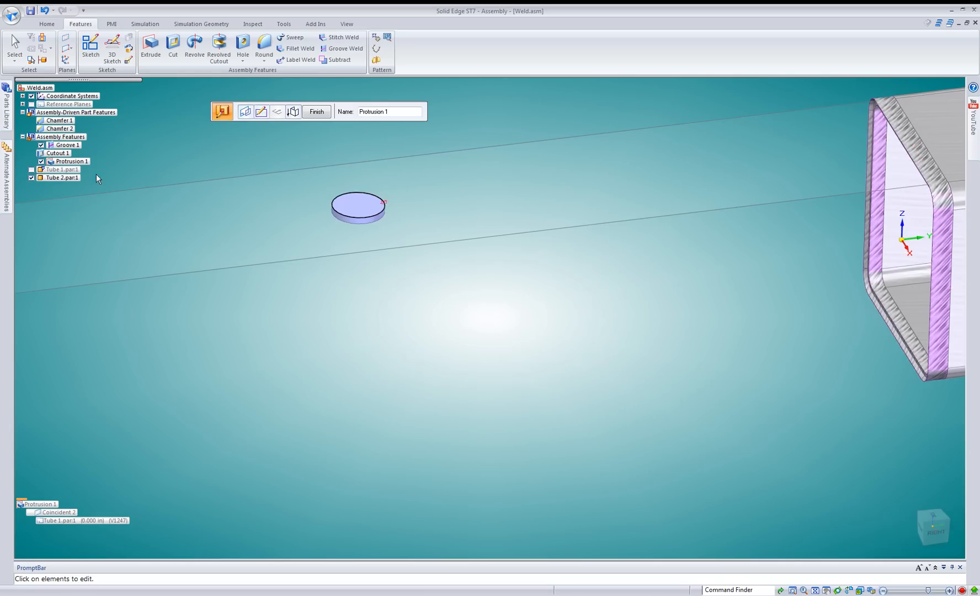
key(Escape)
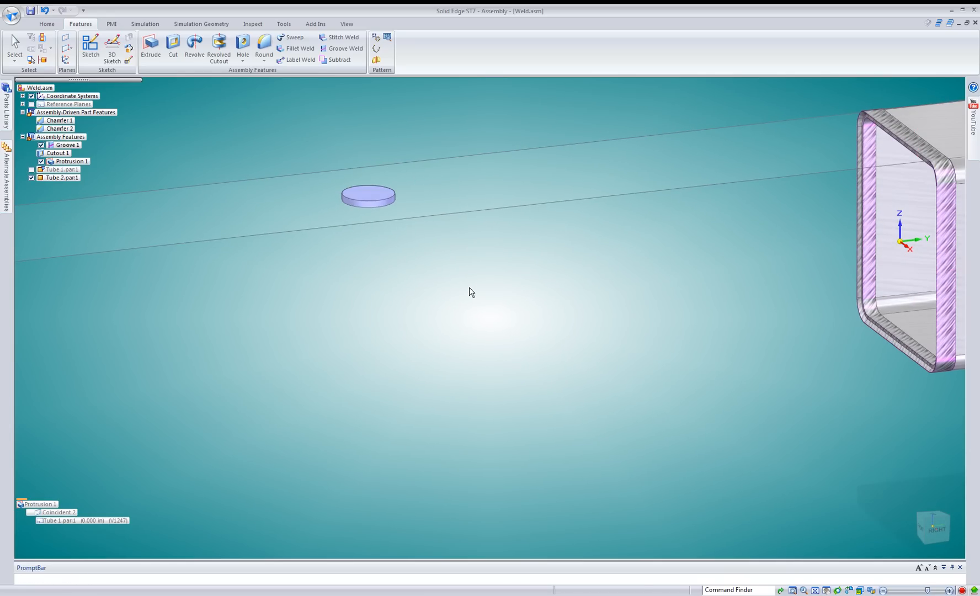
Start a Label Weld with a circular weld symbol and a flat contour, and accept its options.
middle_drag(469, 288, 469, 278)
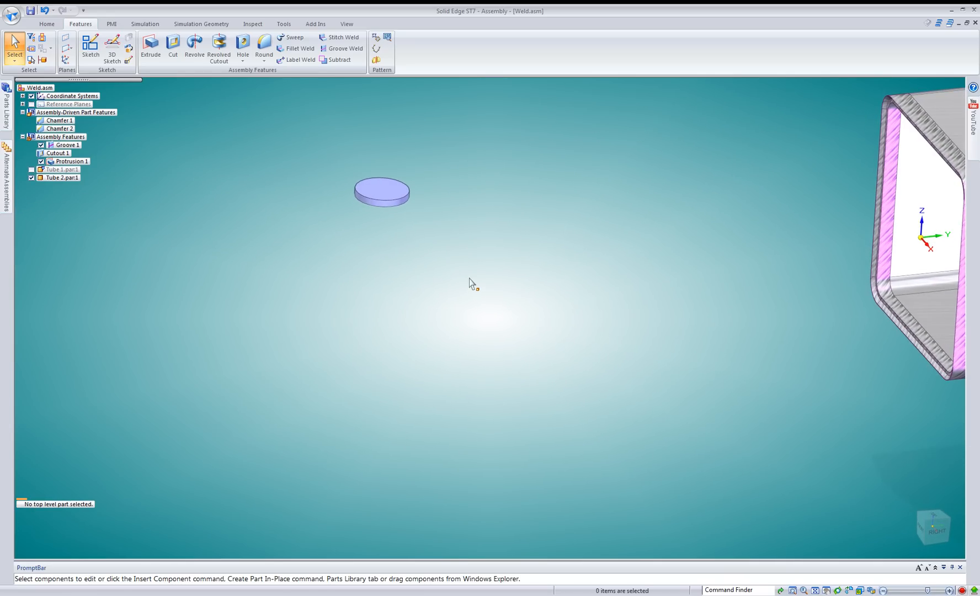
click(289, 61)
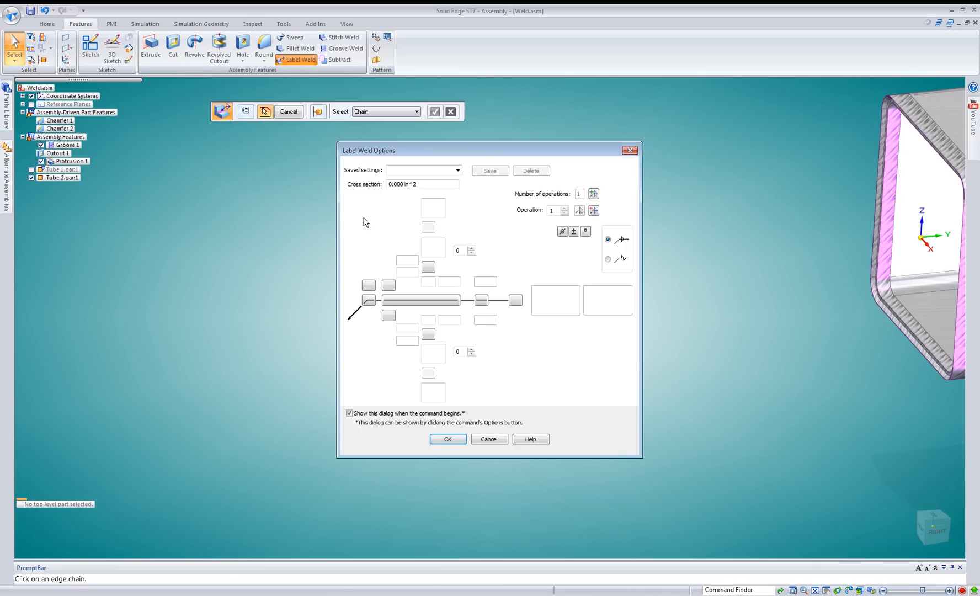
click(428, 267)
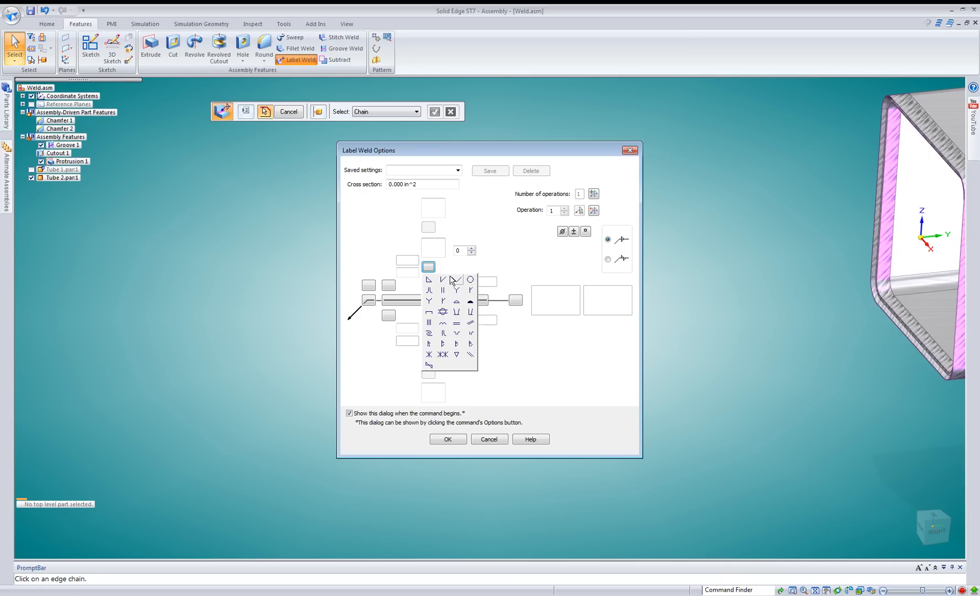
click(469, 279)
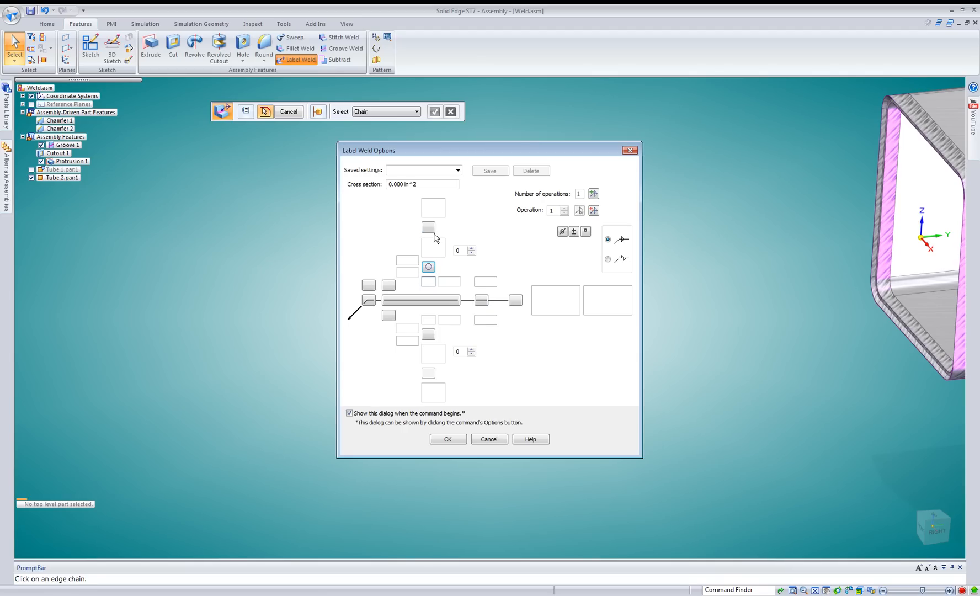
click(432, 230)
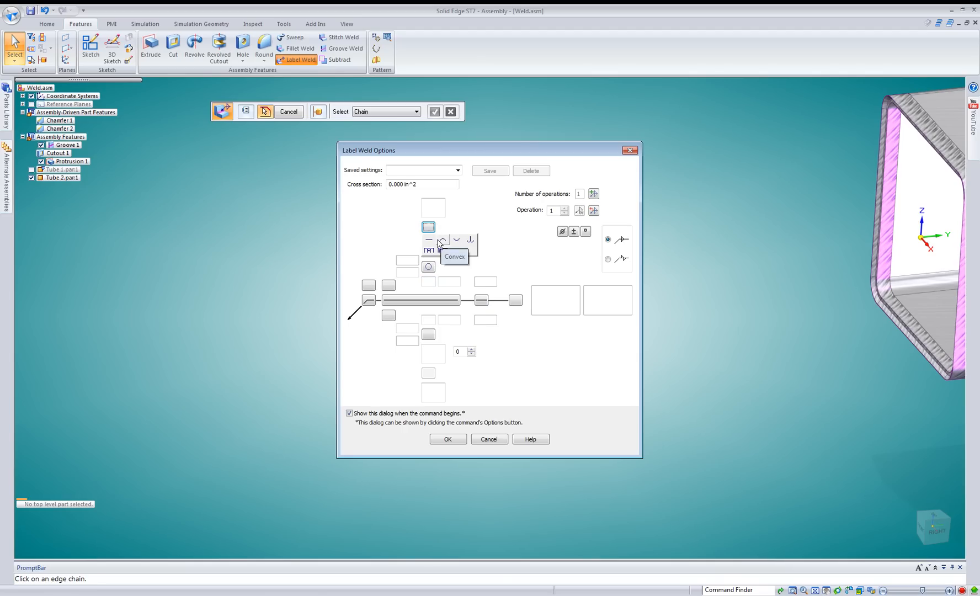
click(429, 240)
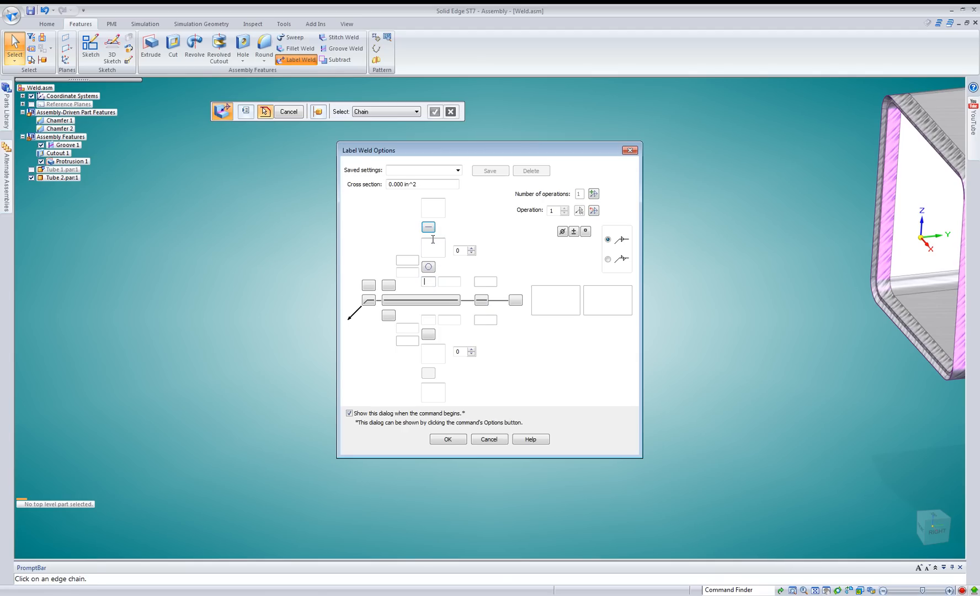
click(448, 439)
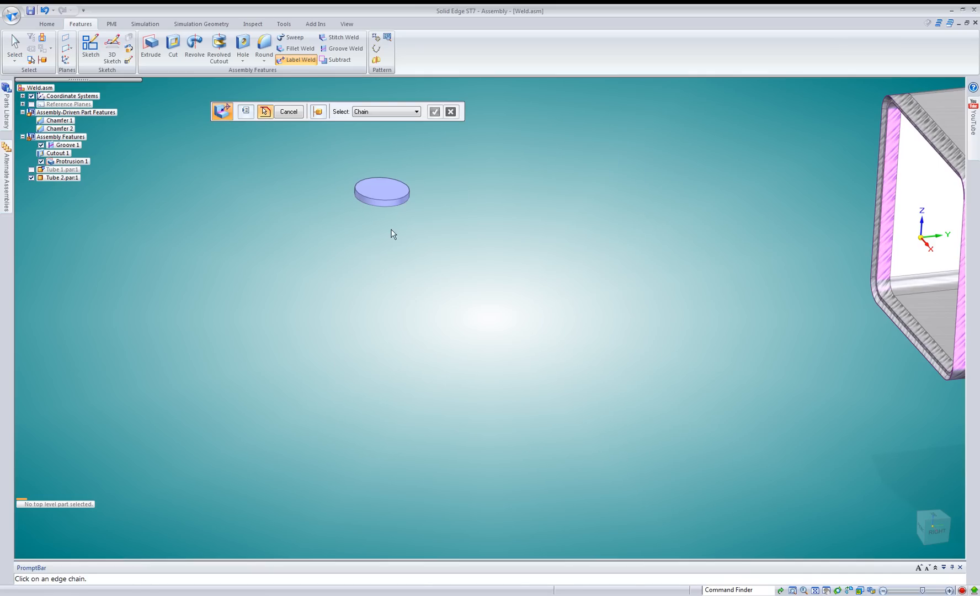
Apply the label weld to the lower circular edge of the protrusion and finish the feature.
click(392, 206)
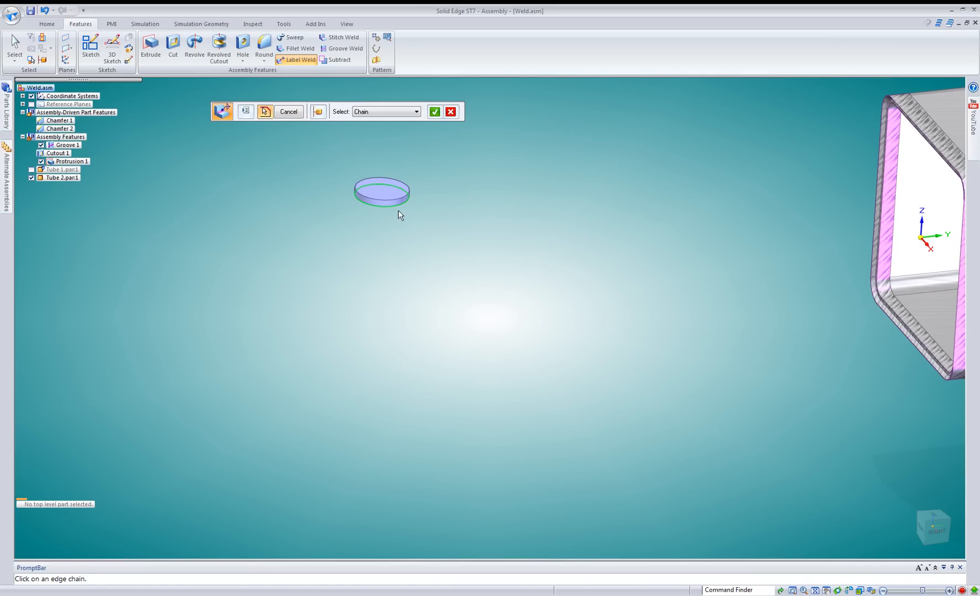
right_click(450, 234)
middle_drag(450, 234, 412, 145)
scroll(412, 143, up, 4)
scroll(372, 273, up, 5)
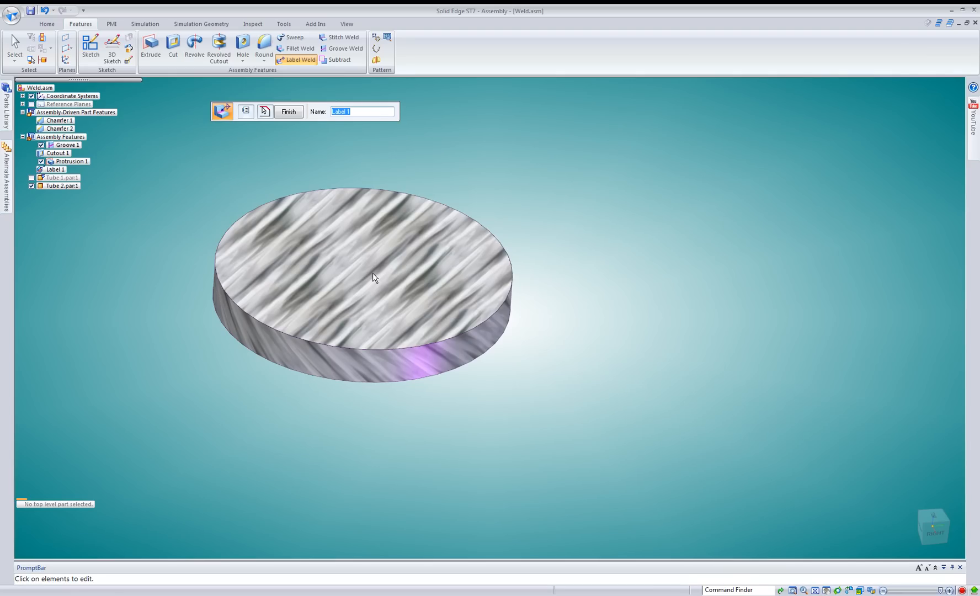
scroll(795, 222, down, 3)
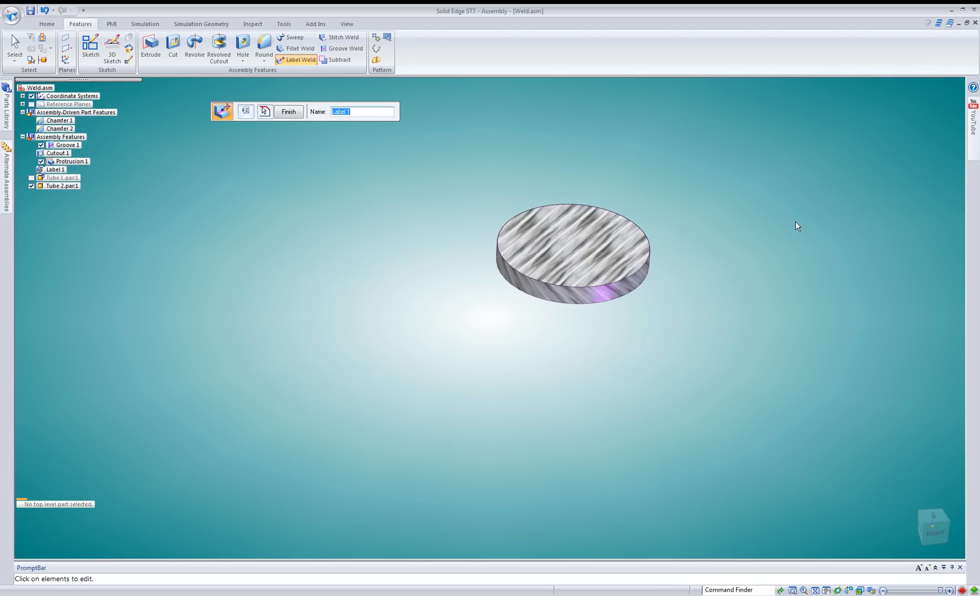
right_click(790, 220)
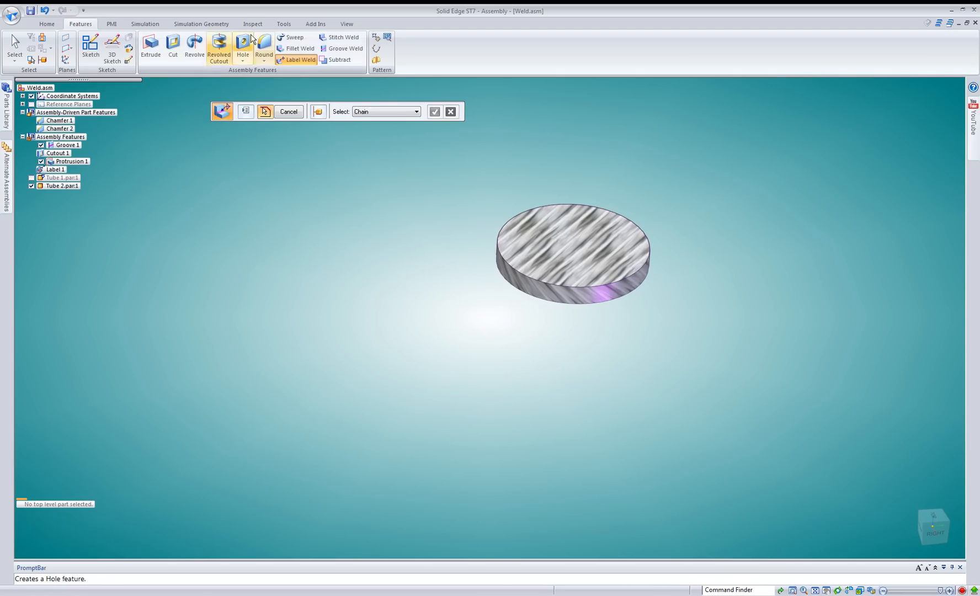
Place a PMI weld symbol tied to the weld geometry on the disc's rim, with its leader running above the disc.
click(113, 22)
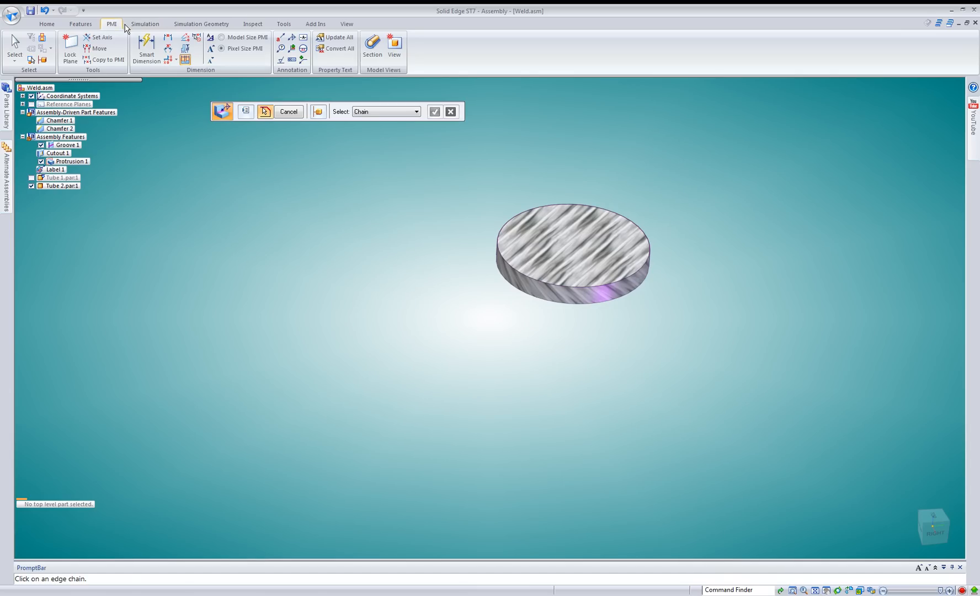
click(292, 37)
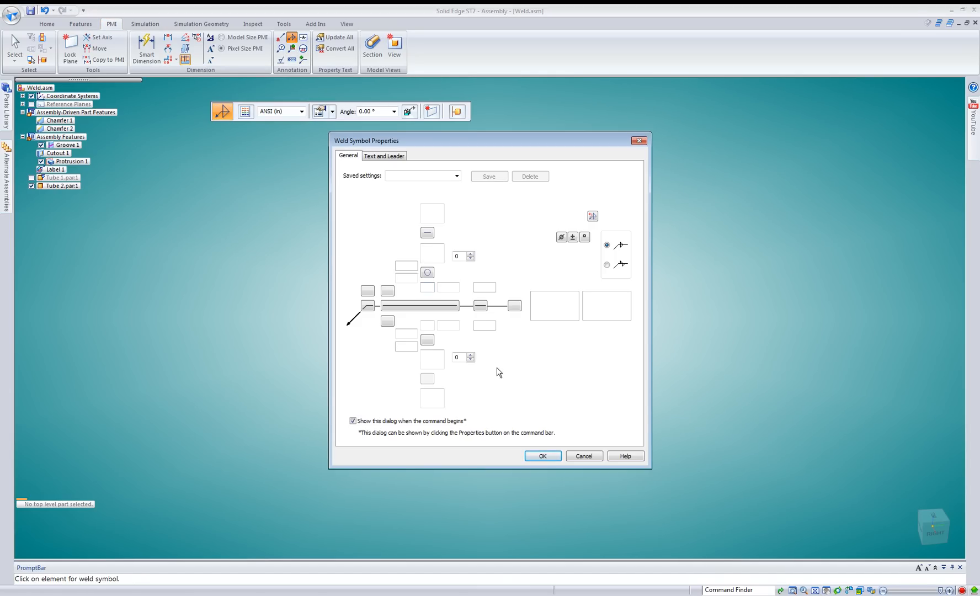
click(542, 456)
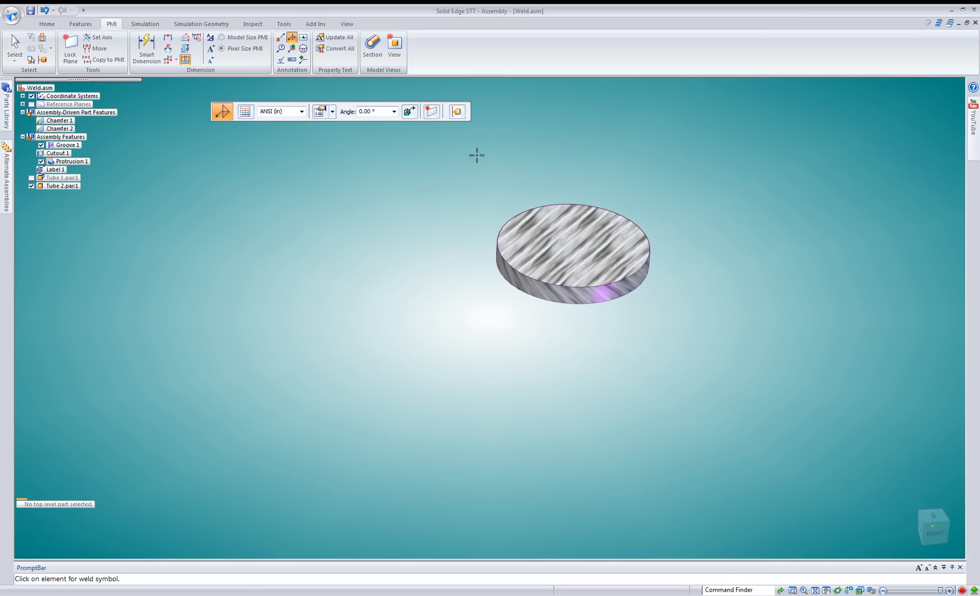
click(415, 113)
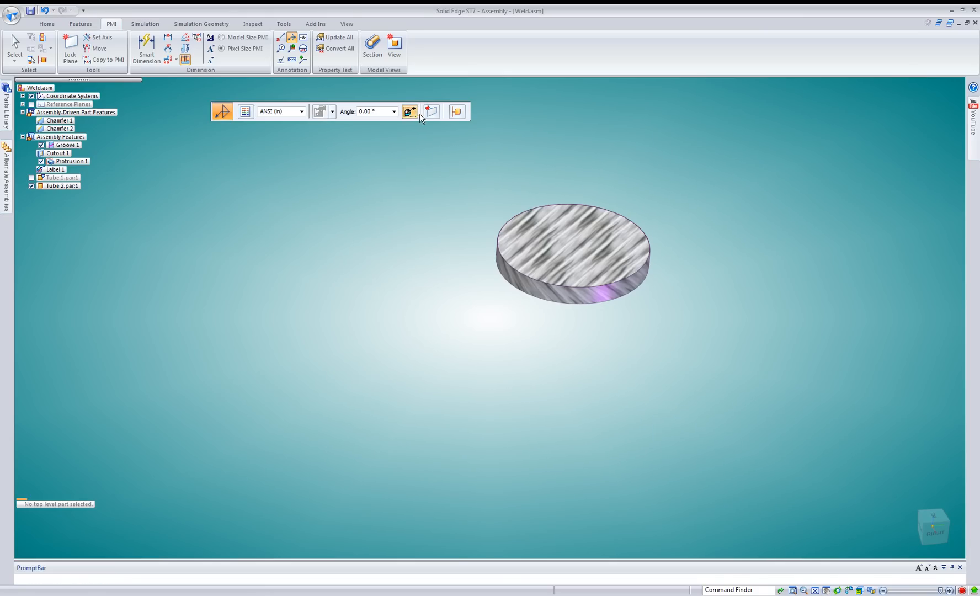
click(608, 204)
click(623, 154)
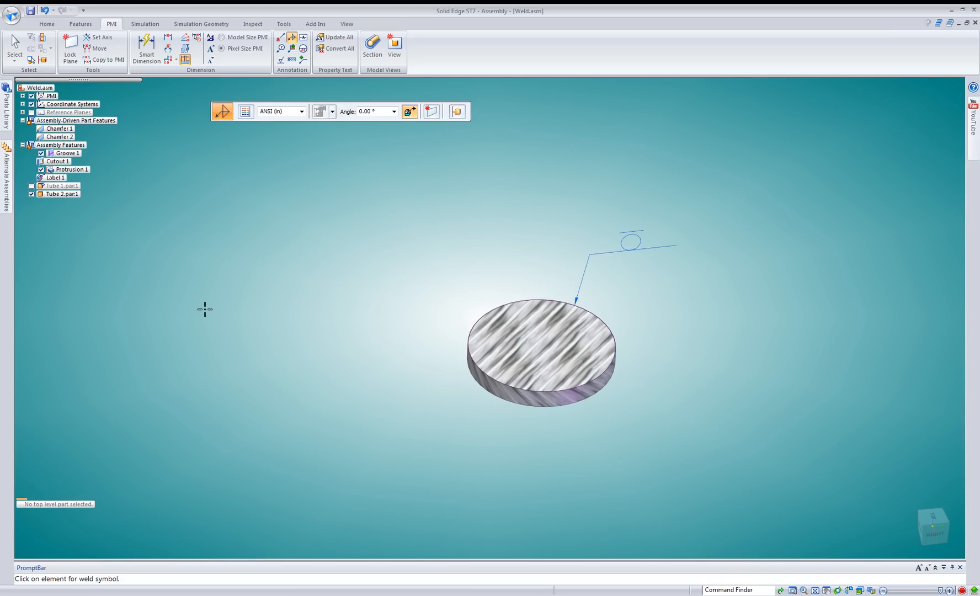
click(15, 47)
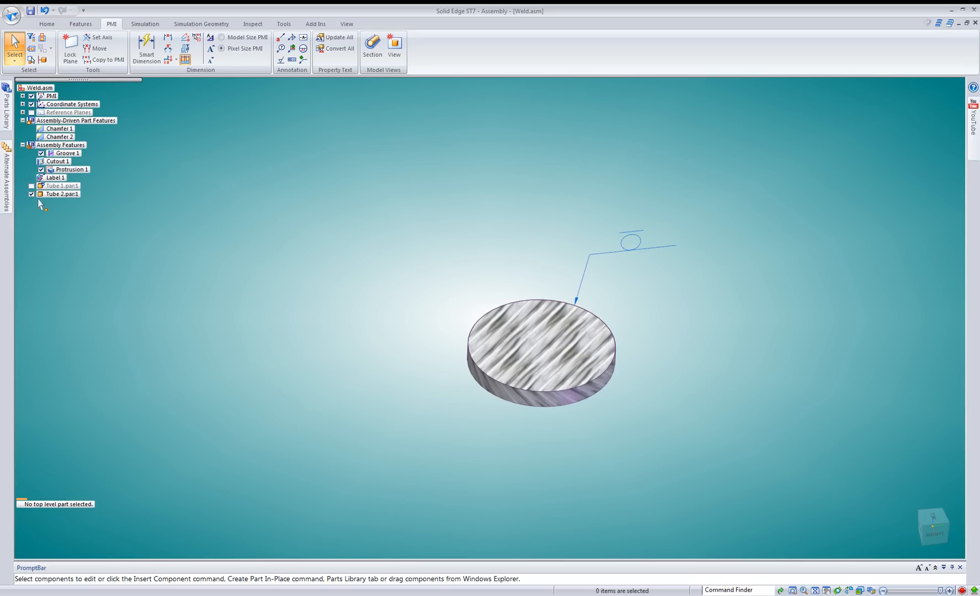
Show Tube 1 again and bring the whole welded tube assembly into view.
click(32, 186)
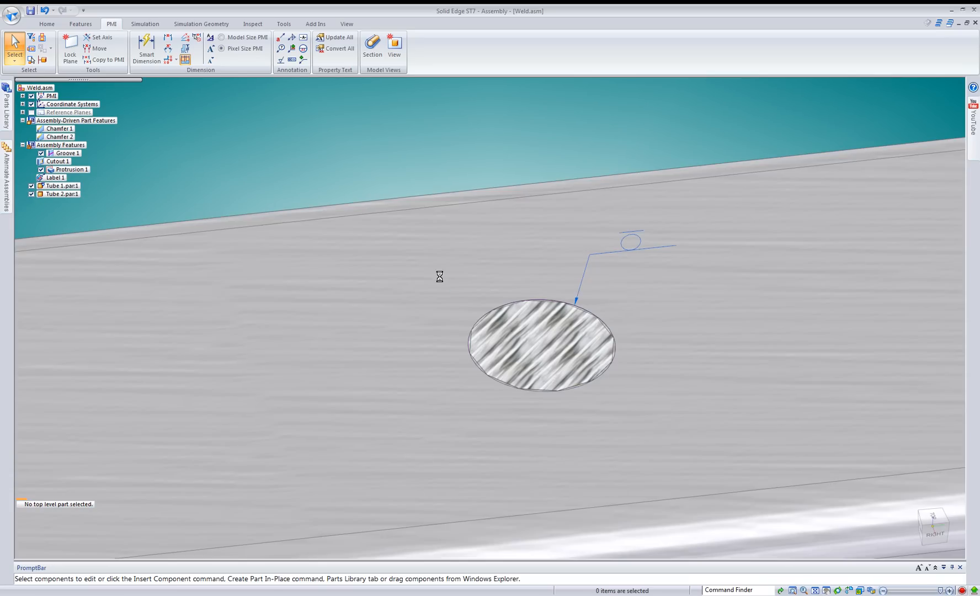
scroll(440, 277, down, 12)
middle_drag(443, 272, 514, 207)
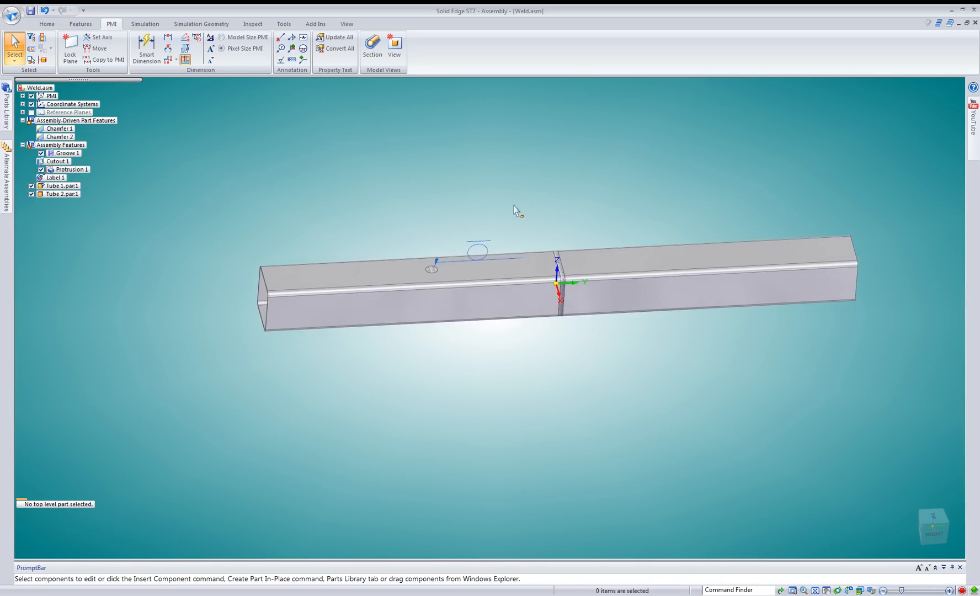
click(80, 24)
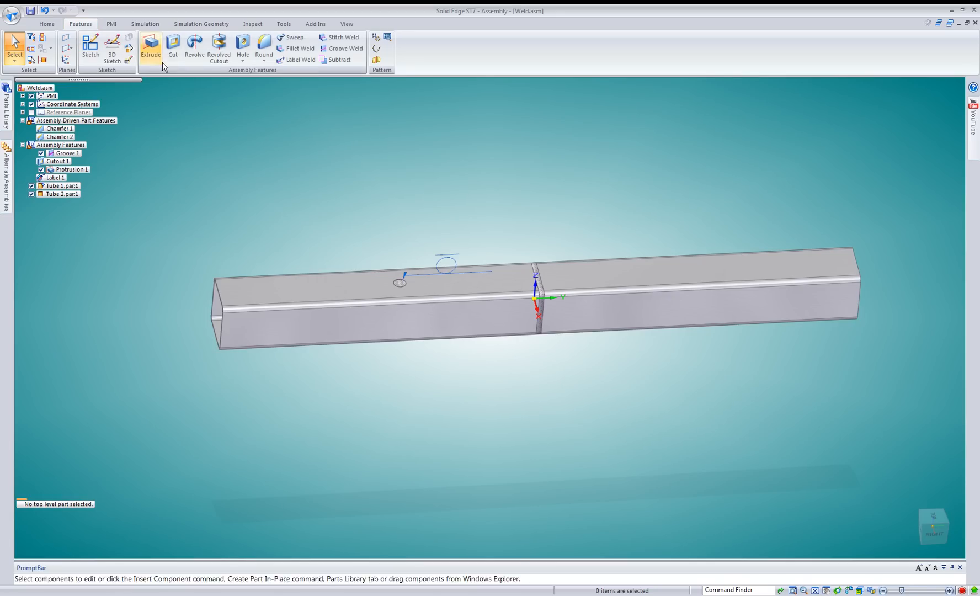
click(176, 61)
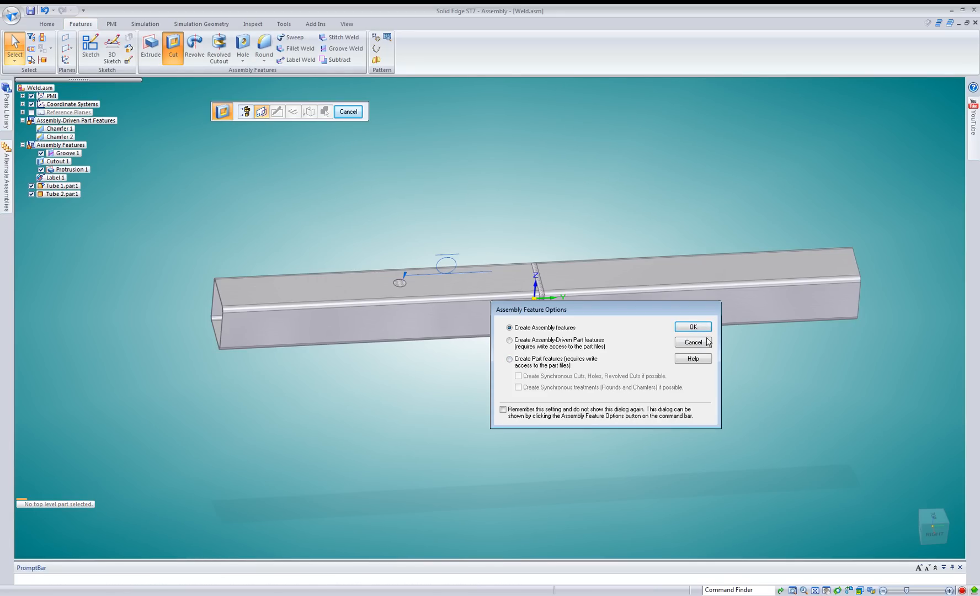
click(690, 343)
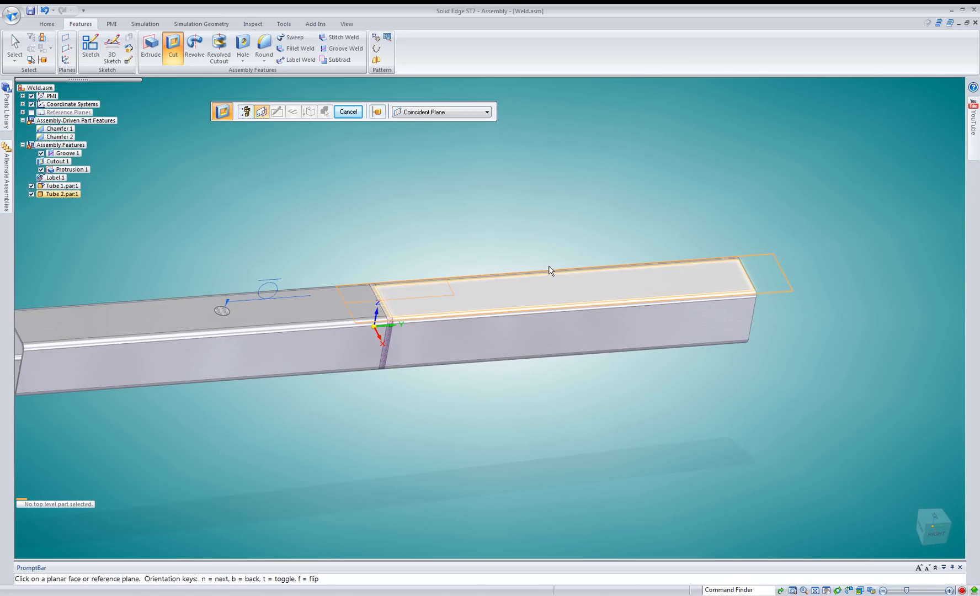
key(Escape)
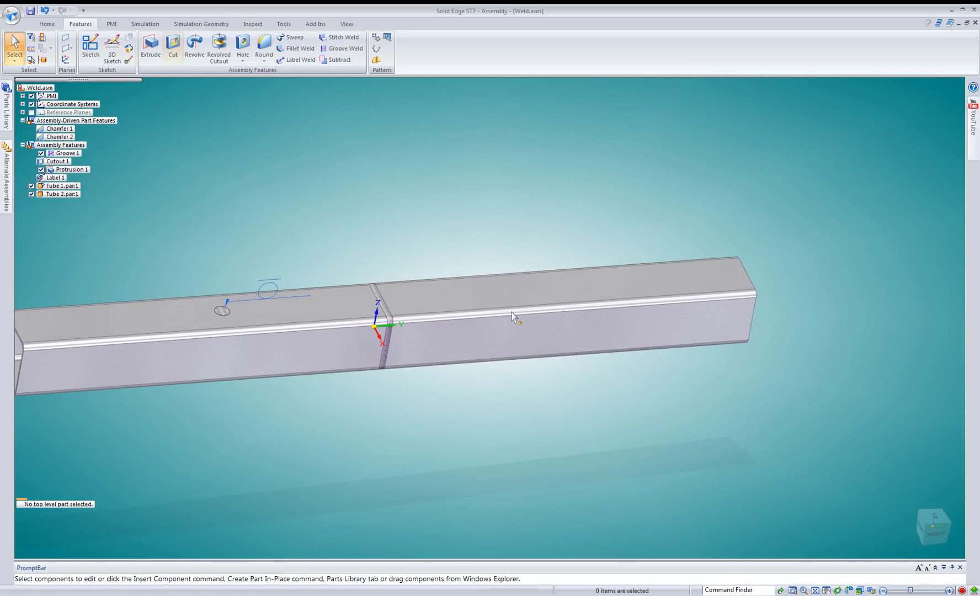
Select Tube 2 with the copy option on and position the steering wheel at the edge of its open end.
click(518, 322)
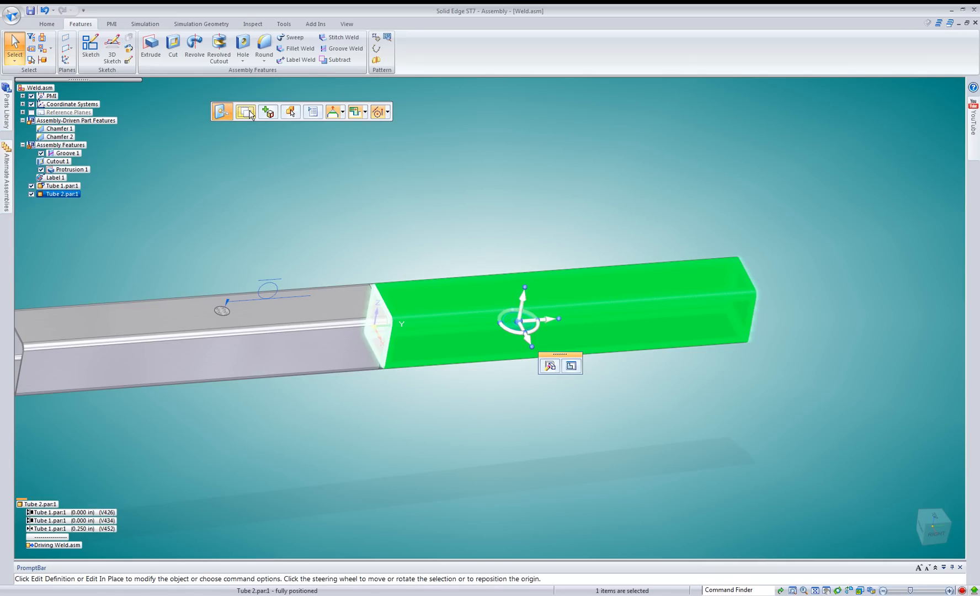
middle_drag(754, 369, 598, 356)
click(499, 336)
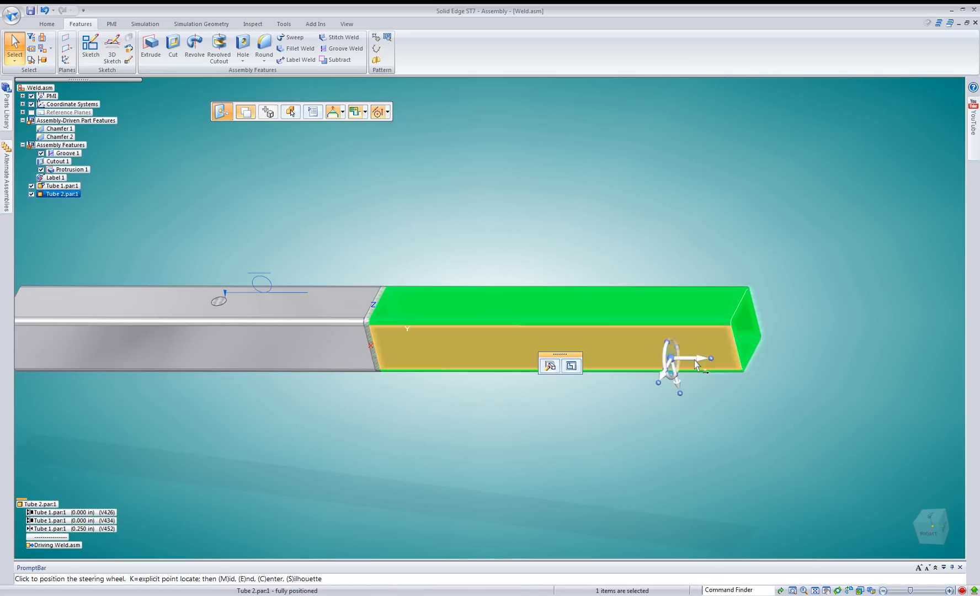
click(748, 356)
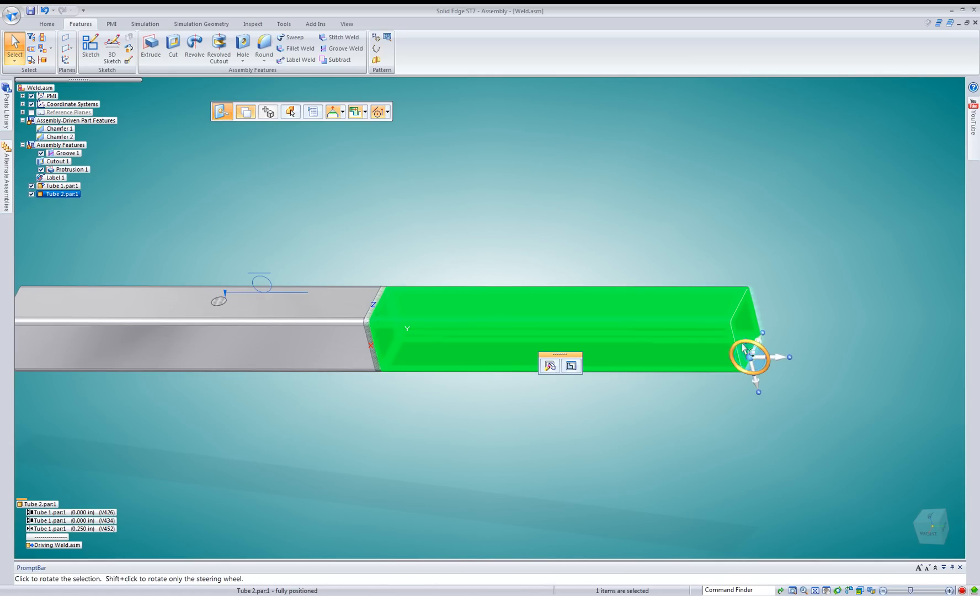
Rotate a copy of Tube 2 by 120°, replacing unsatisfied relationships to other components where possible and suppressing the affected ones.
click(738, 350)
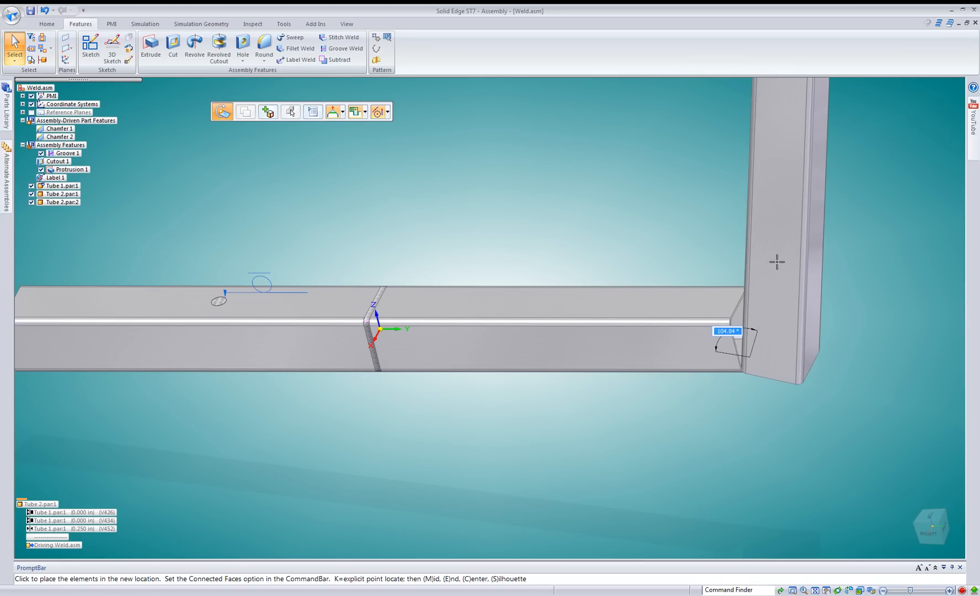
text(120)
key(Return)
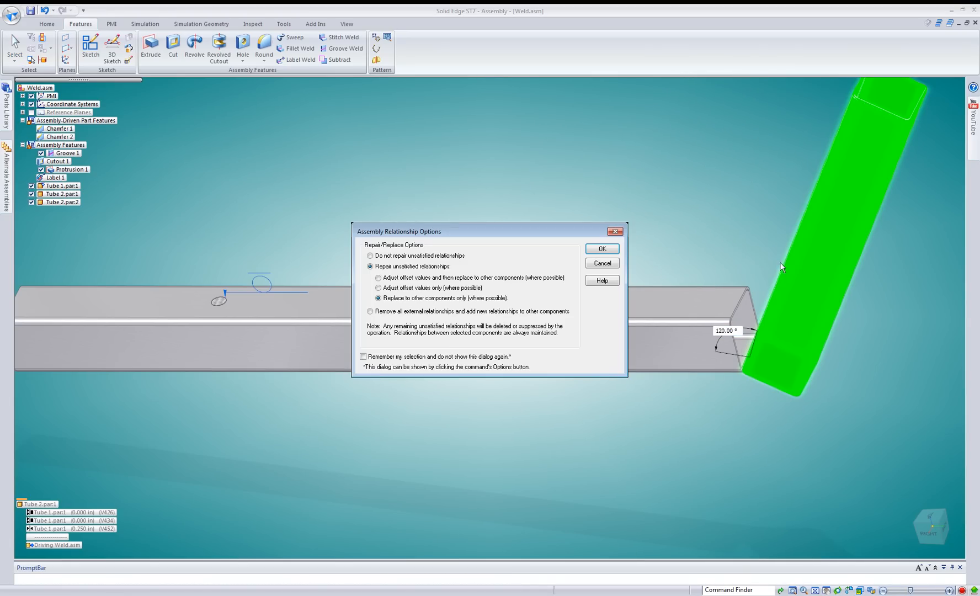
click(607, 249)
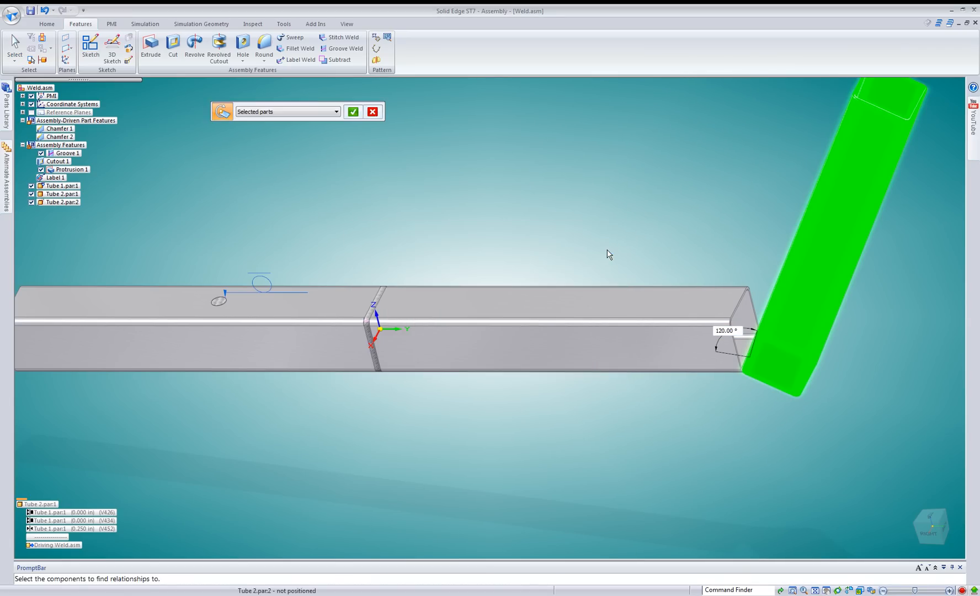
right_click(619, 227)
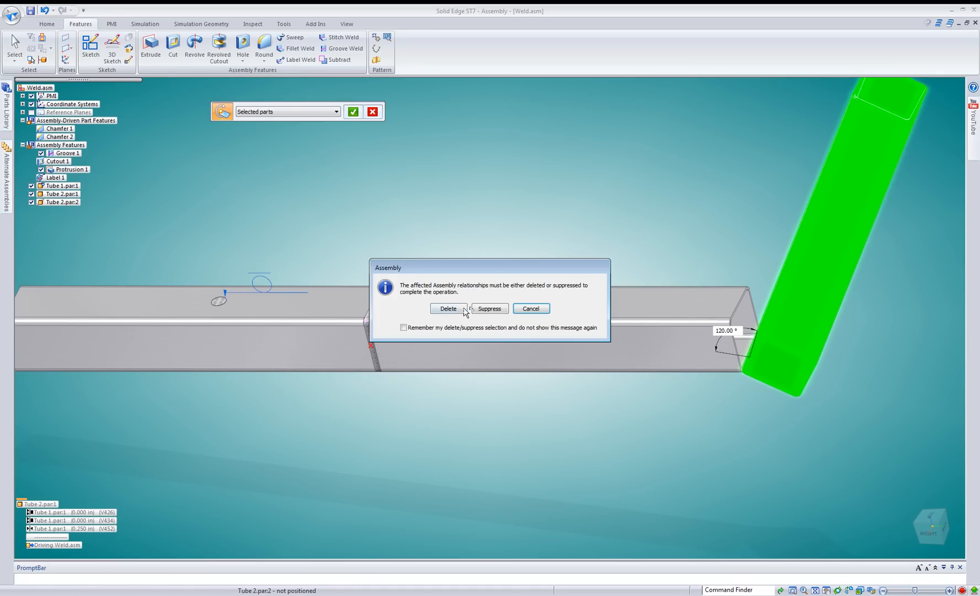
click(487, 309)
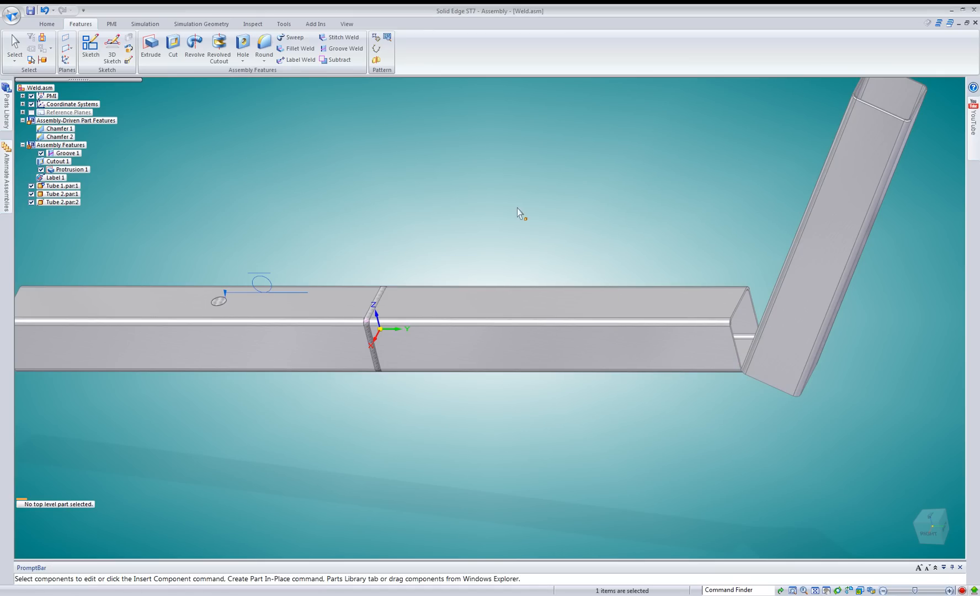
Move the rotated Tube 2 copy along the original Tube 2 so it overlaps the tube inward of its open end.
click(794, 247)
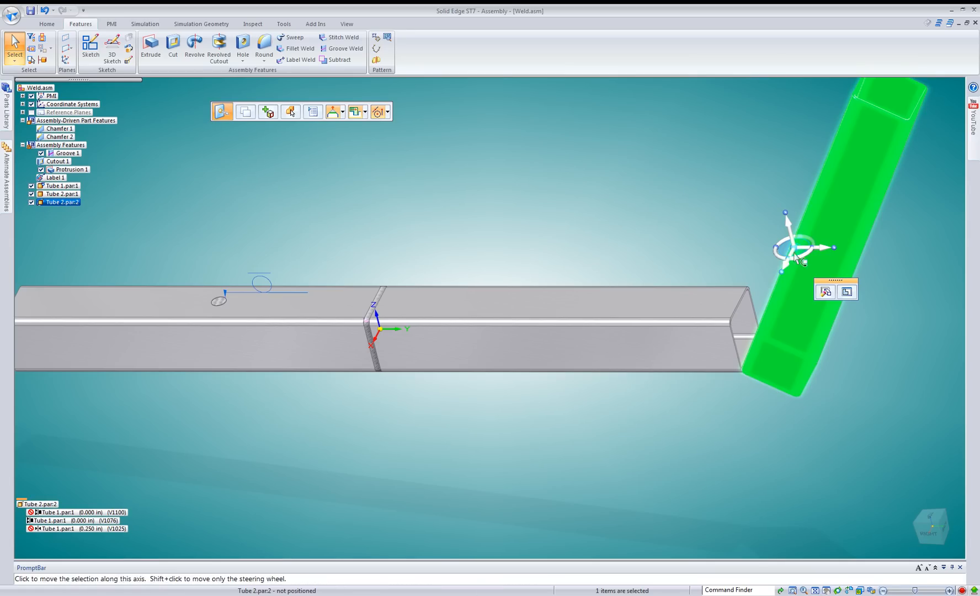
click(795, 250)
click(692, 322)
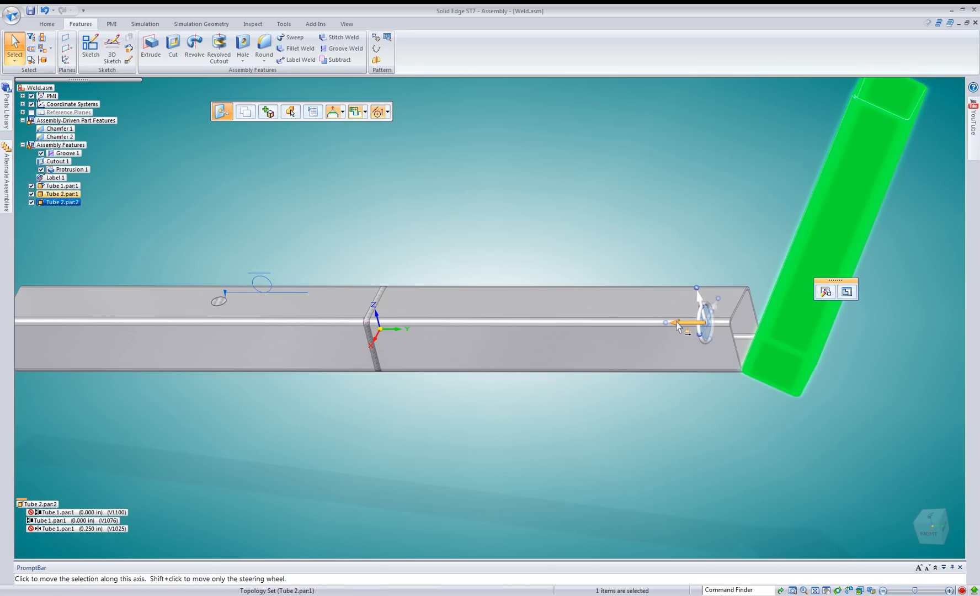
key(Escape)
click(706, 329)
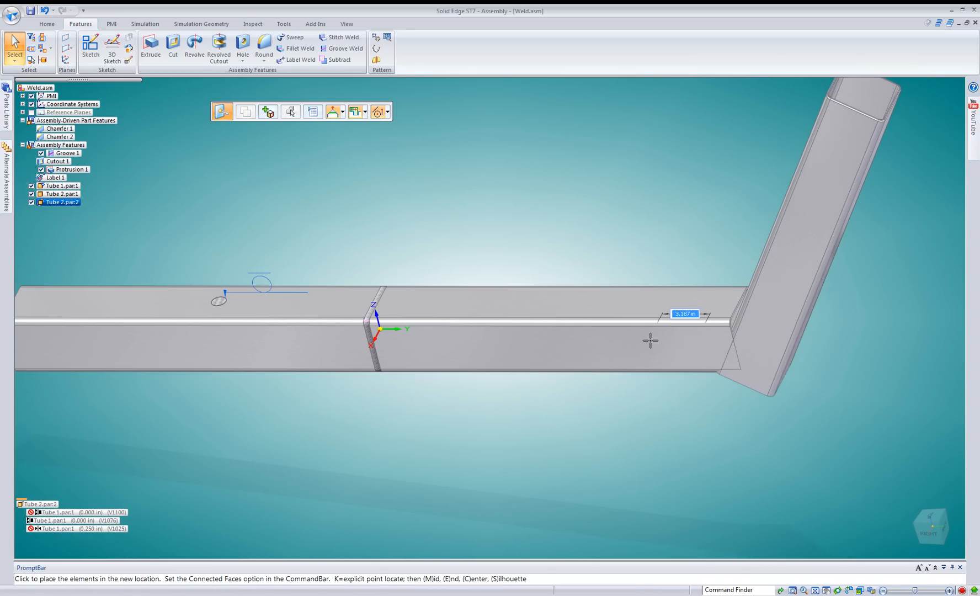
click(595, 345)
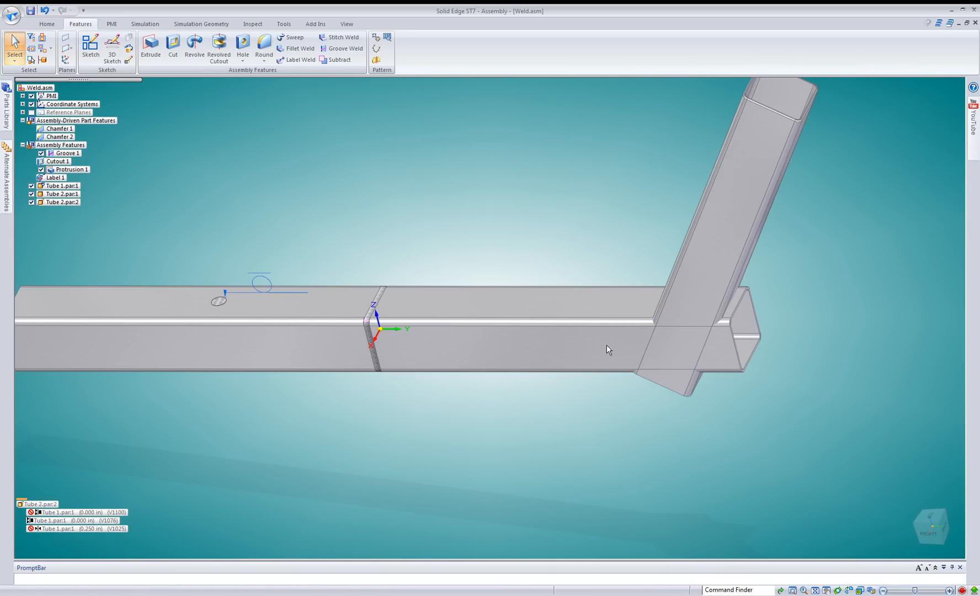
Move the angled tube copy lengthwise downward so it extends below Tube 2 and crosses its open end.
click(592, 309)
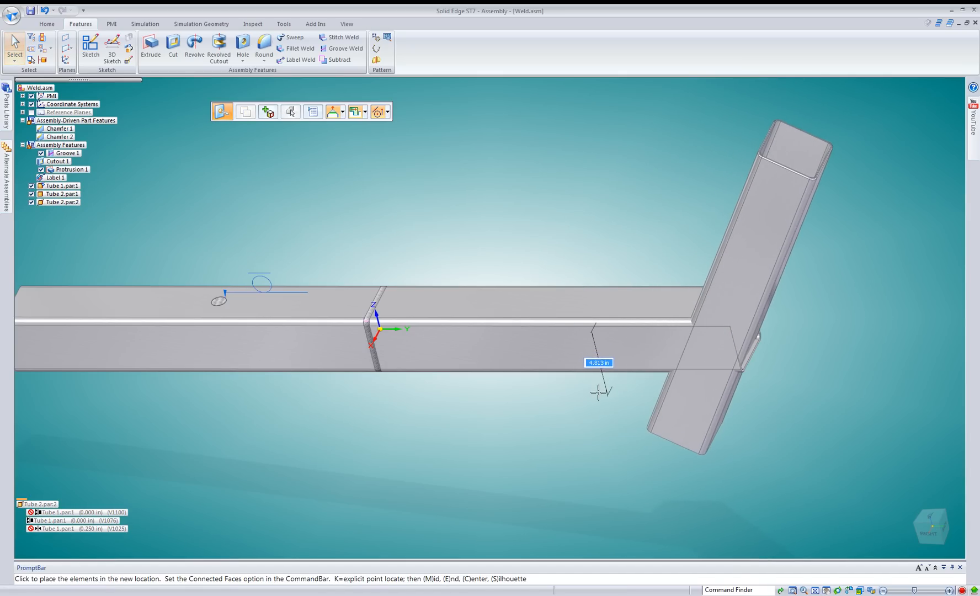
click(564, 264)
right_click(501, 149)
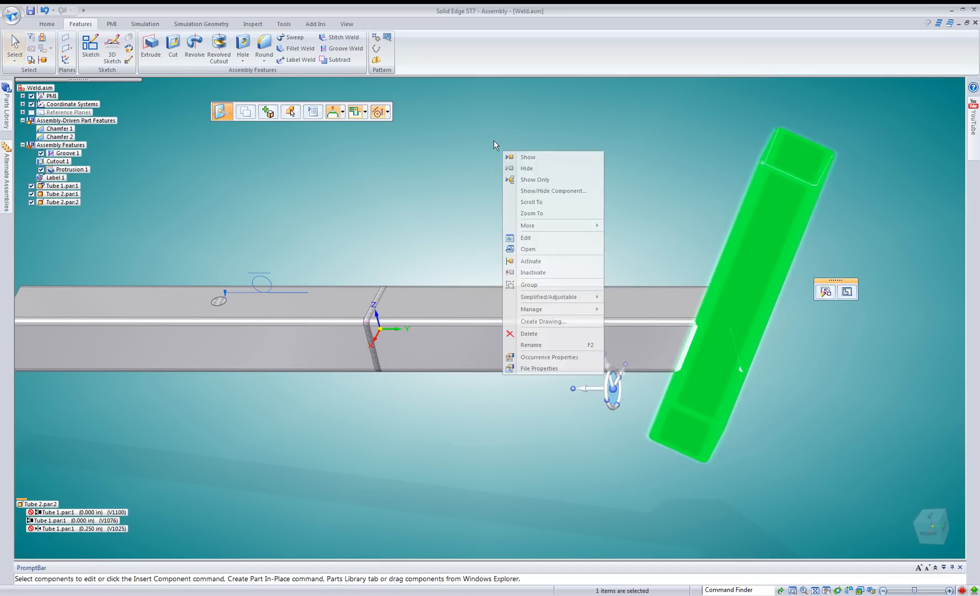
key(Escape)
key(Escape)
Replace the angled Tube 2 copy with a new part copy saved as Tube 3.par, overwriting the existing file.
middle_drag(496, 164, 781, 218)
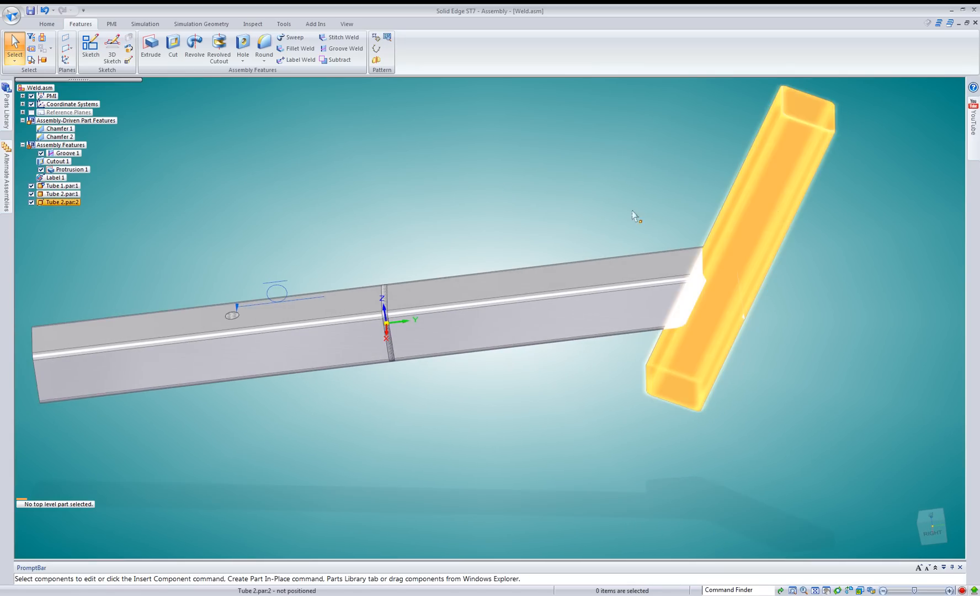
middle_drag(634, 215, 644, 319)
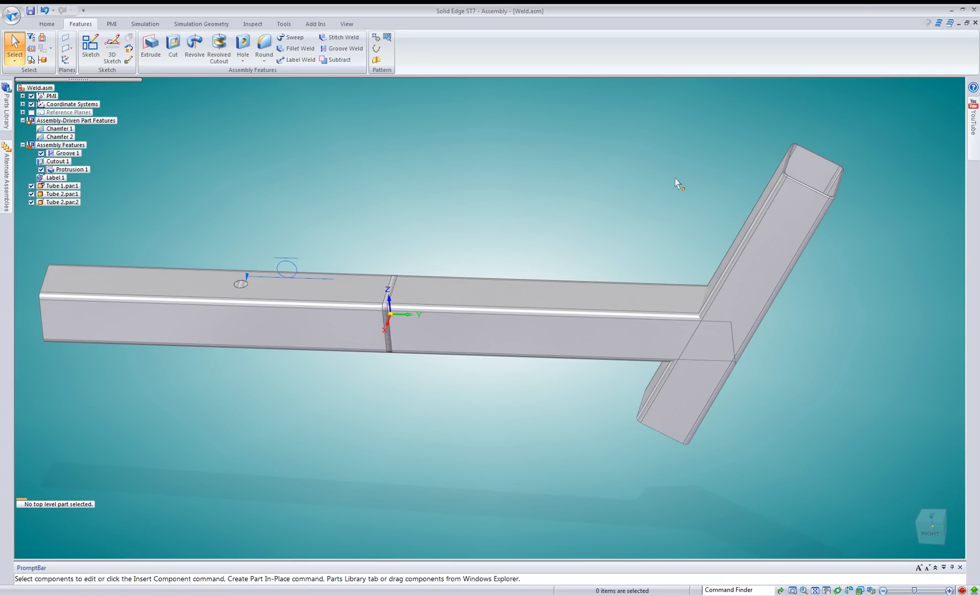
click(43, 26)
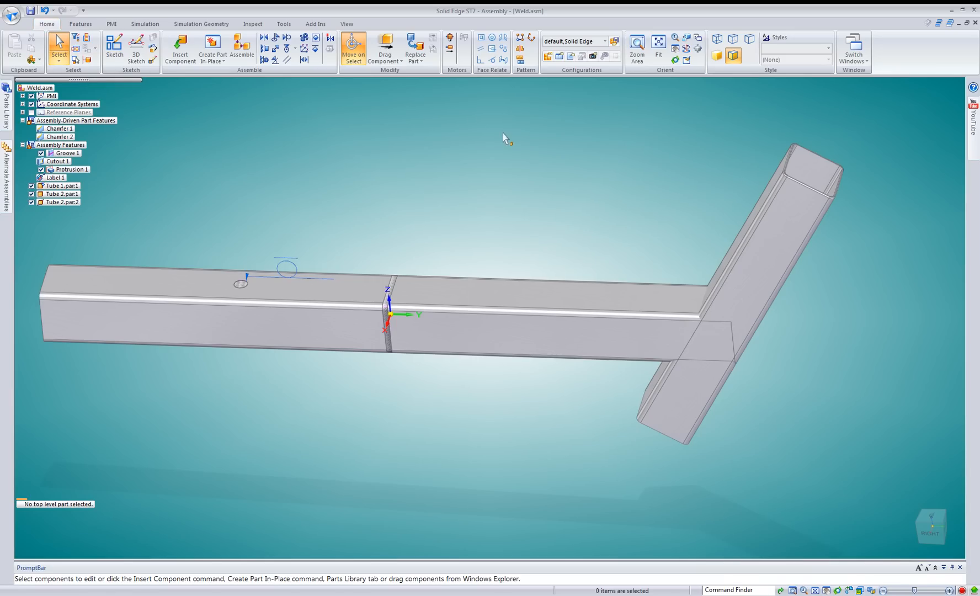
click(421, 61)
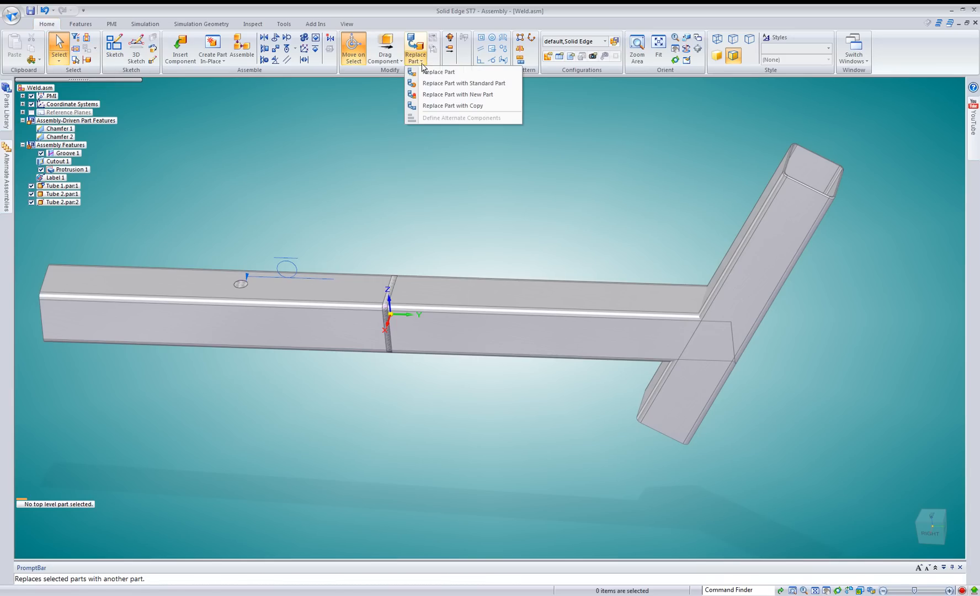
click(445, 106)
click(763, 279)
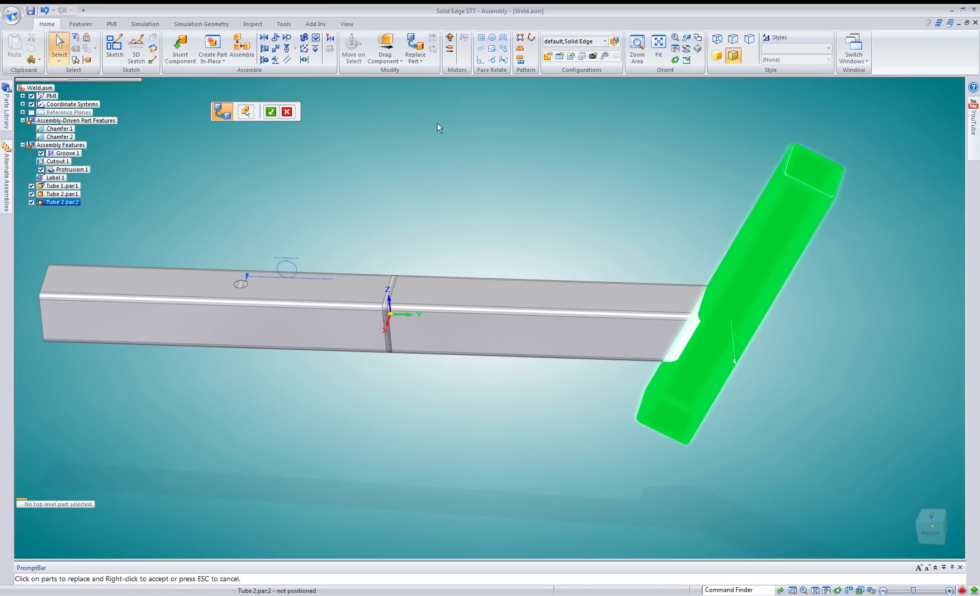
click(270, 112)
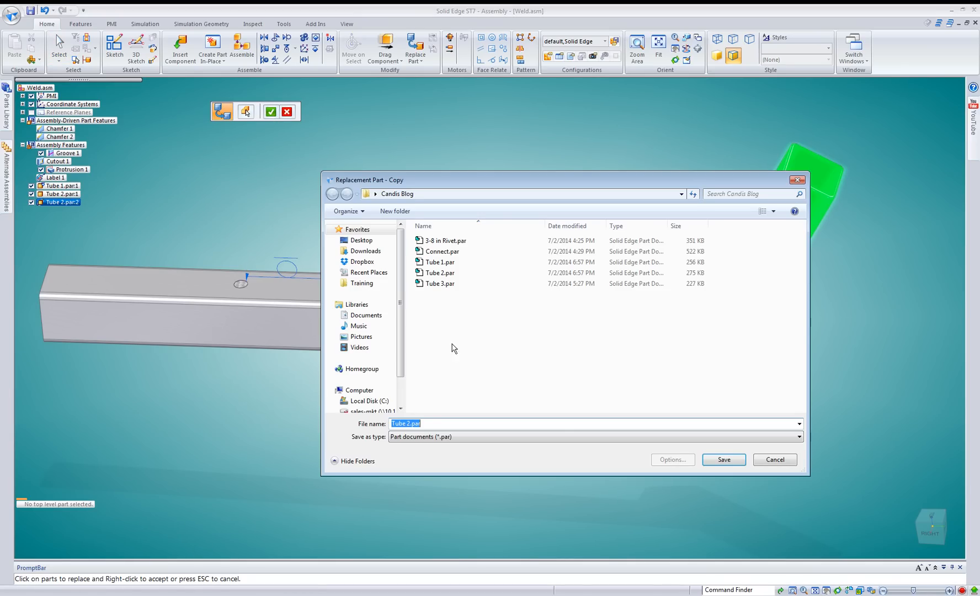
click(444, 284)
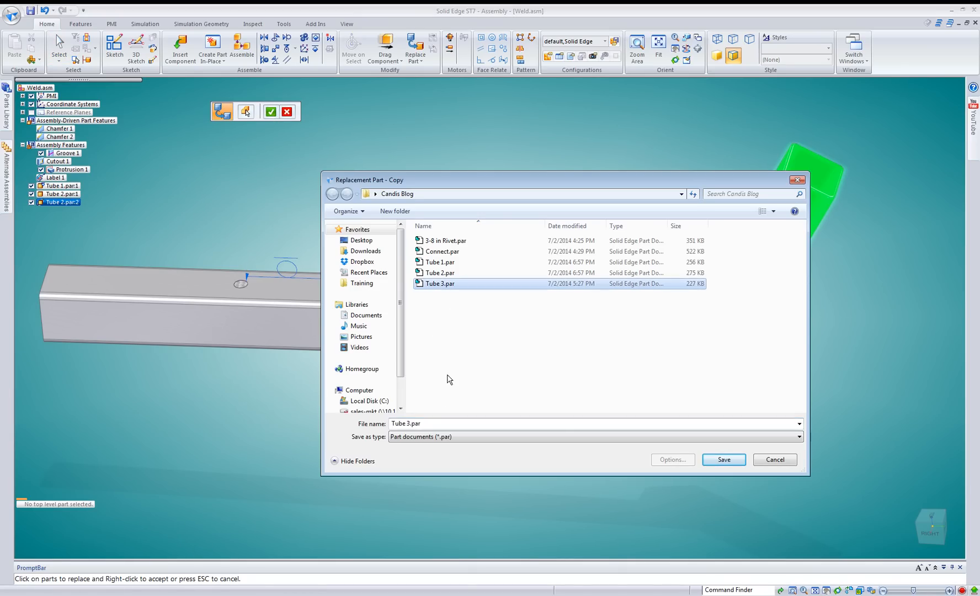
click(445, 424)
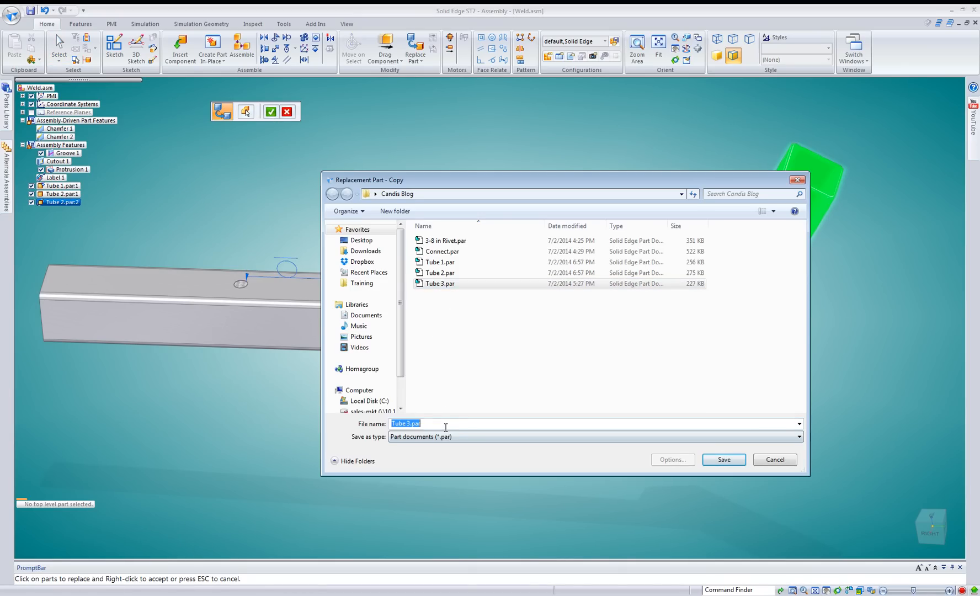
click(722, 459)
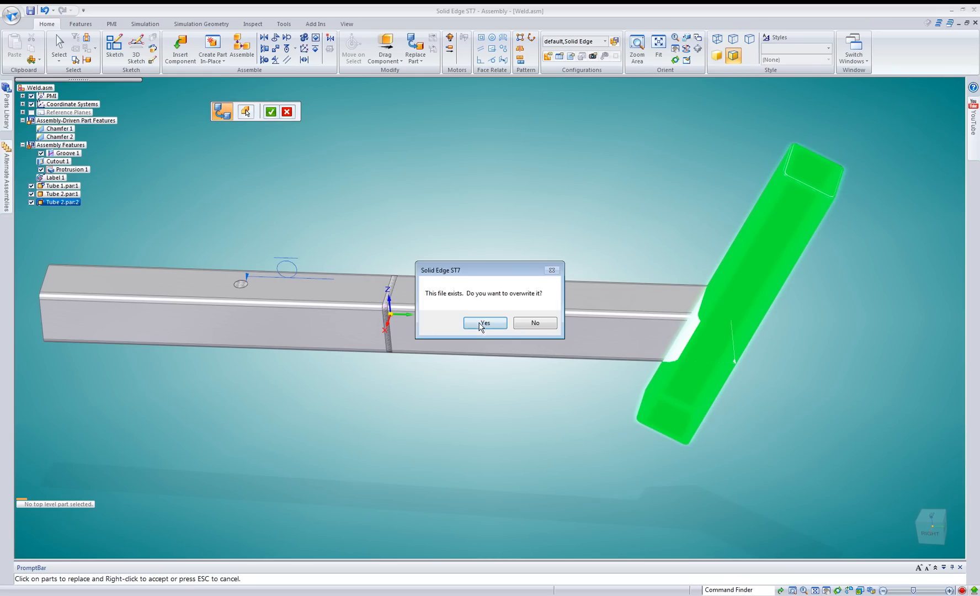
key(Return)
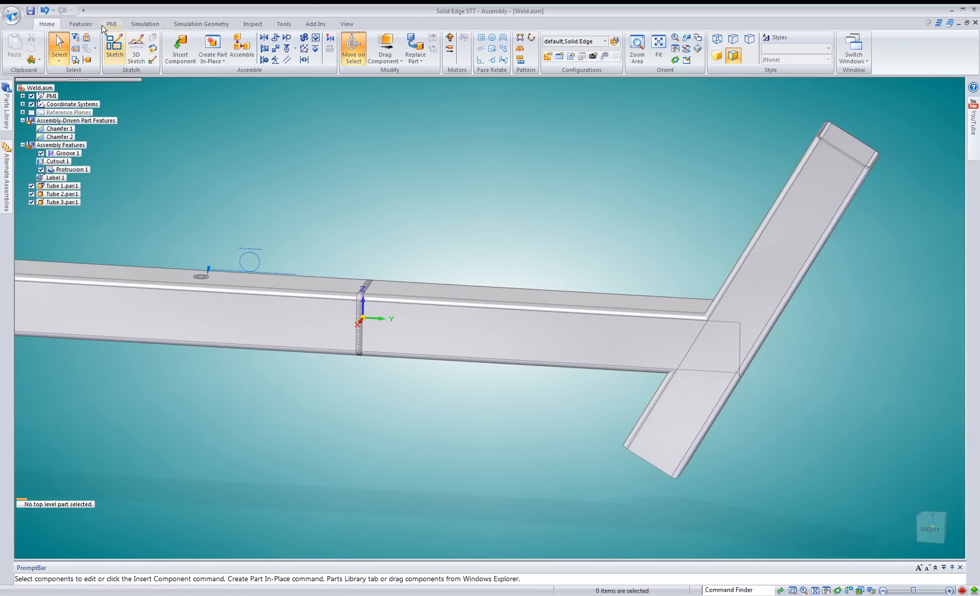
Start a cutout on Tube 2's side face, created as part features with synchronous cuts where possible.
click(81, 24)
click(172, 47)
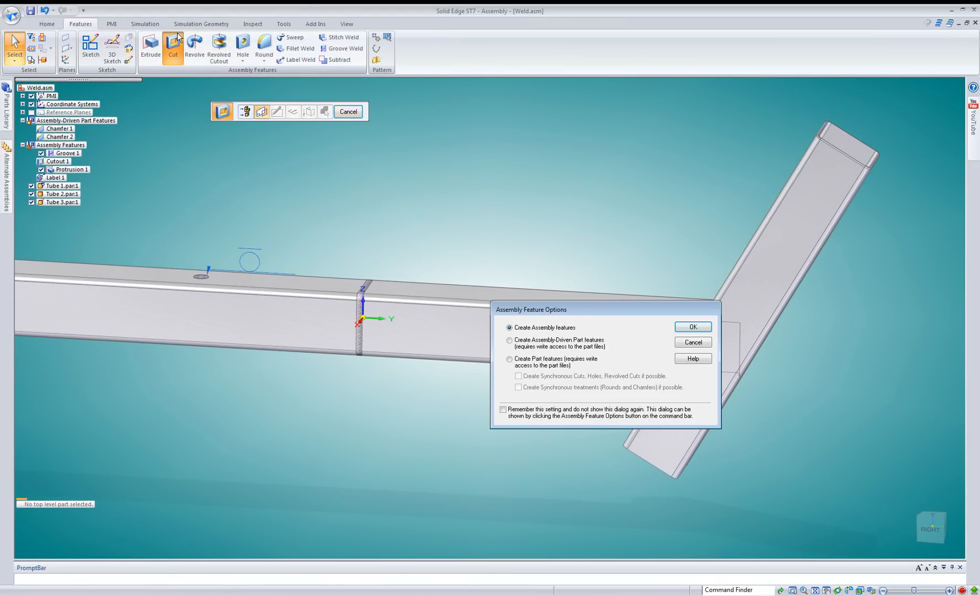
click(509, 359)
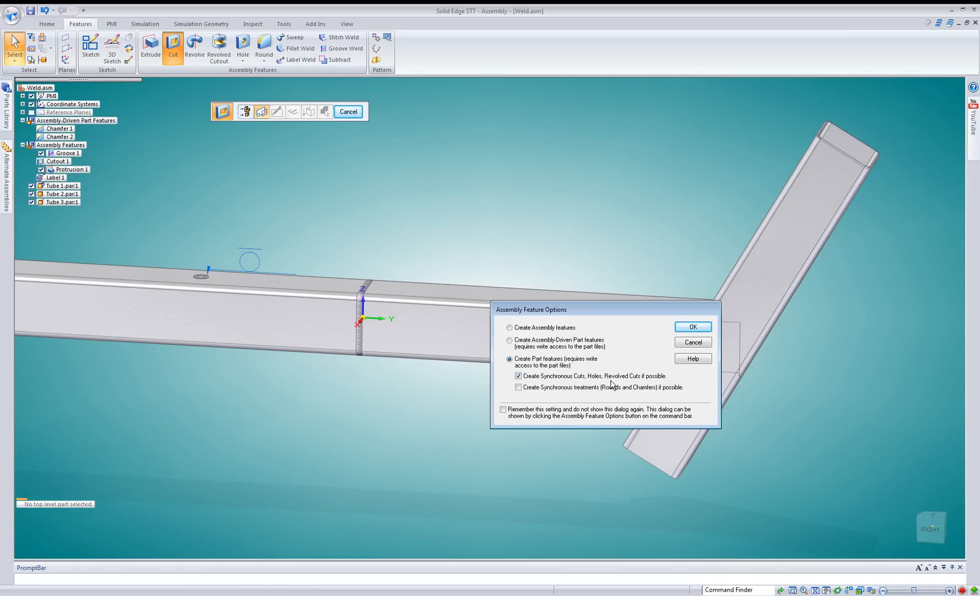
click(674, 331)
click(606, 348)
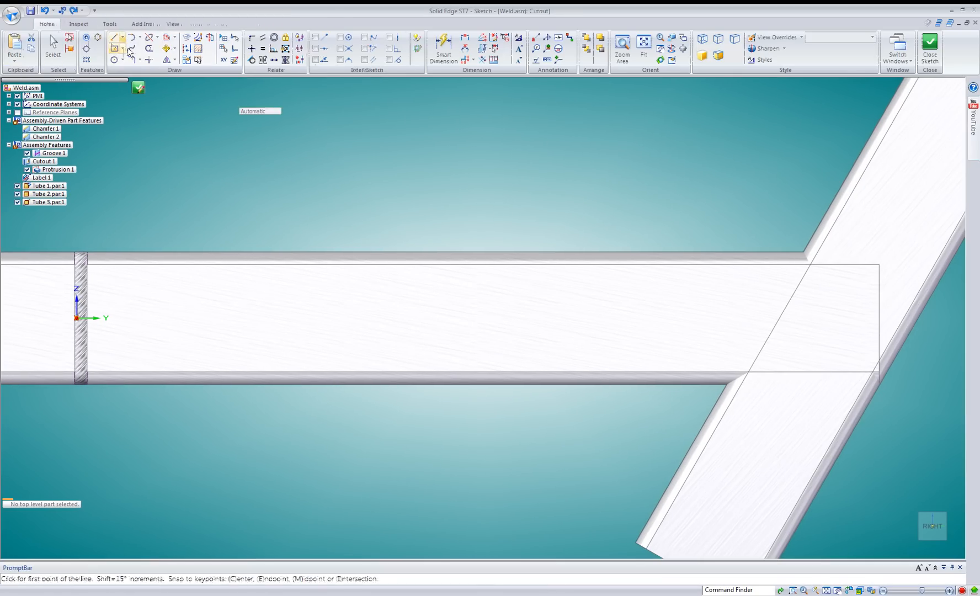
Include Tube 3's outer edge facing Tube 2 as the cut profile, keeping associativity, and close the sketch.
click(186, 39)
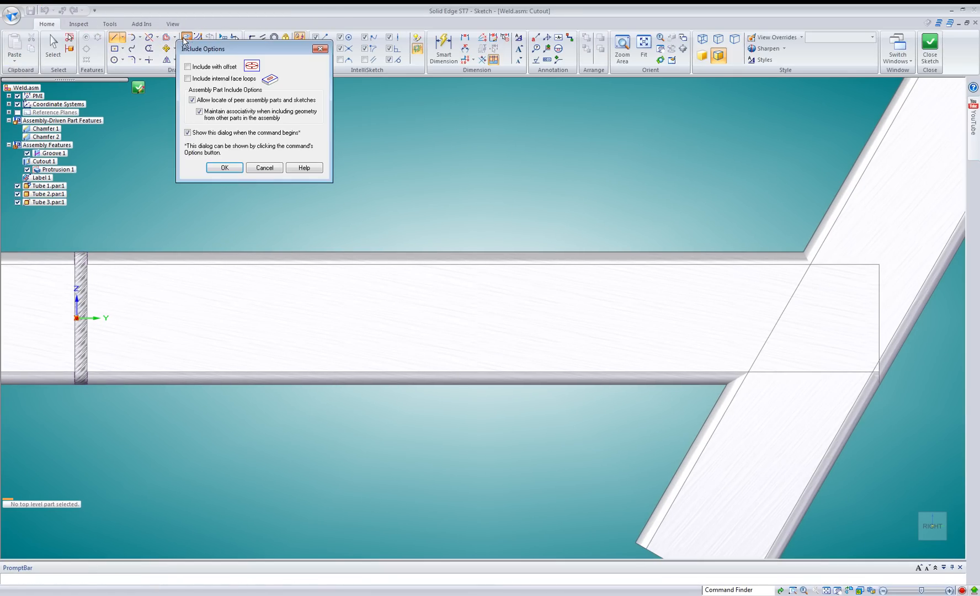
click(239, 165)
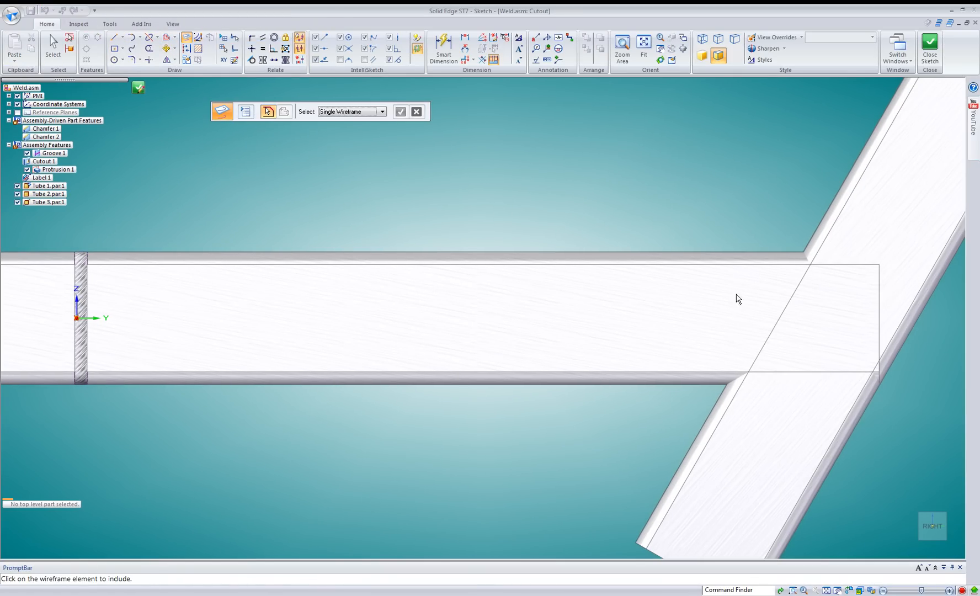
click(834, 201)
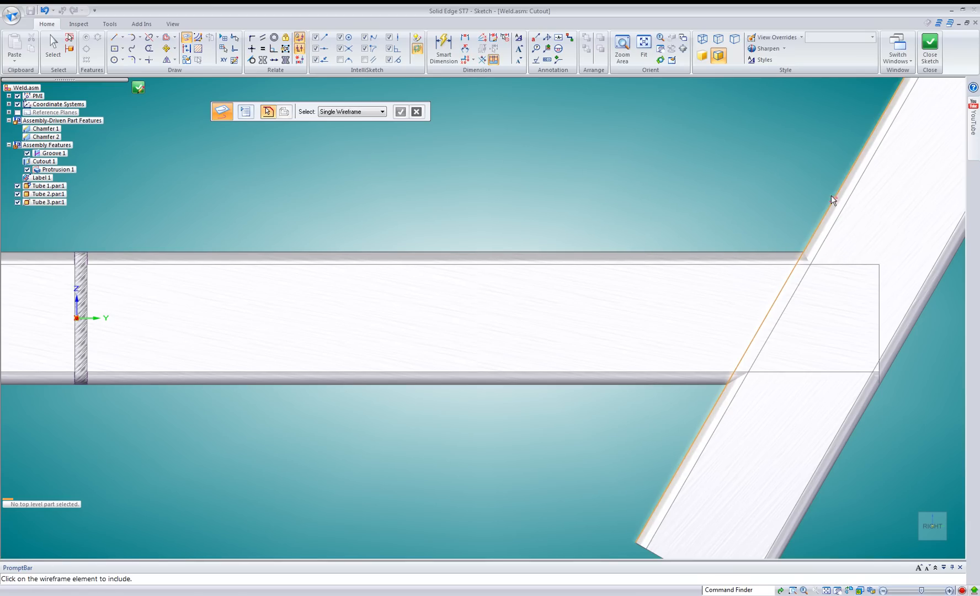
click(137, 88)
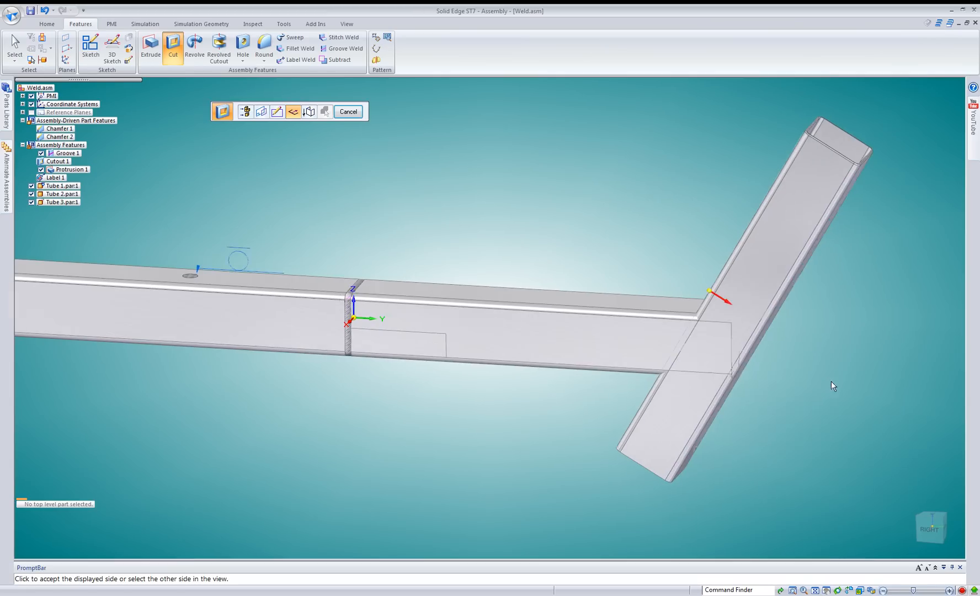
Cut through all on Tube 3's side of the profile line, limiting the cut to Tube 2 only.
click(811, 386)
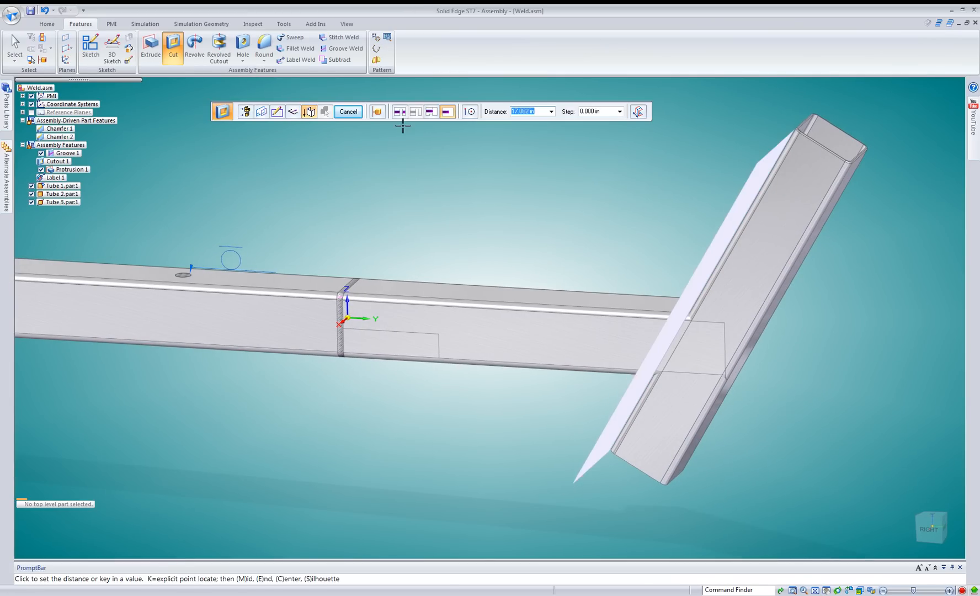
click(401, 115)
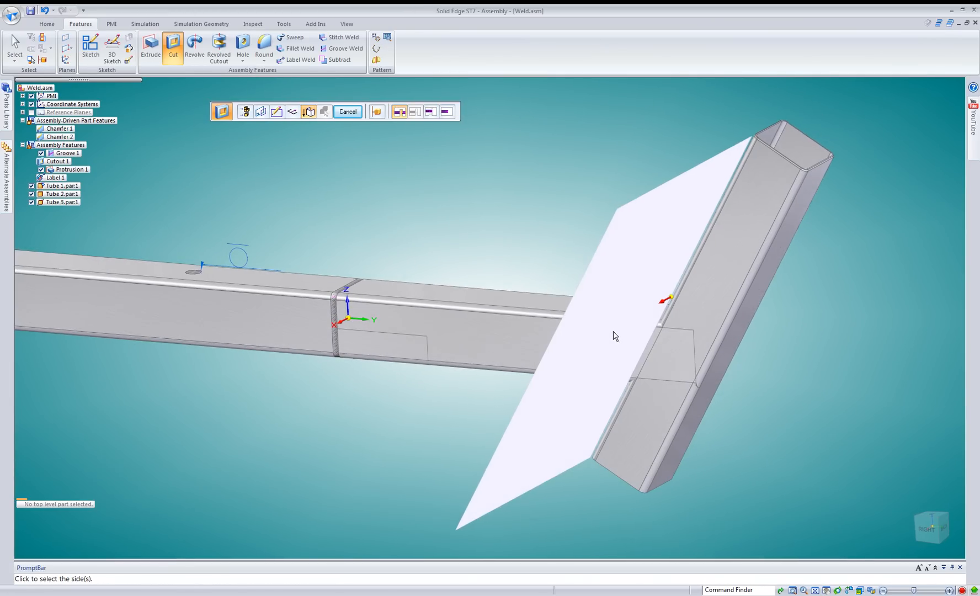
click(675, 308)
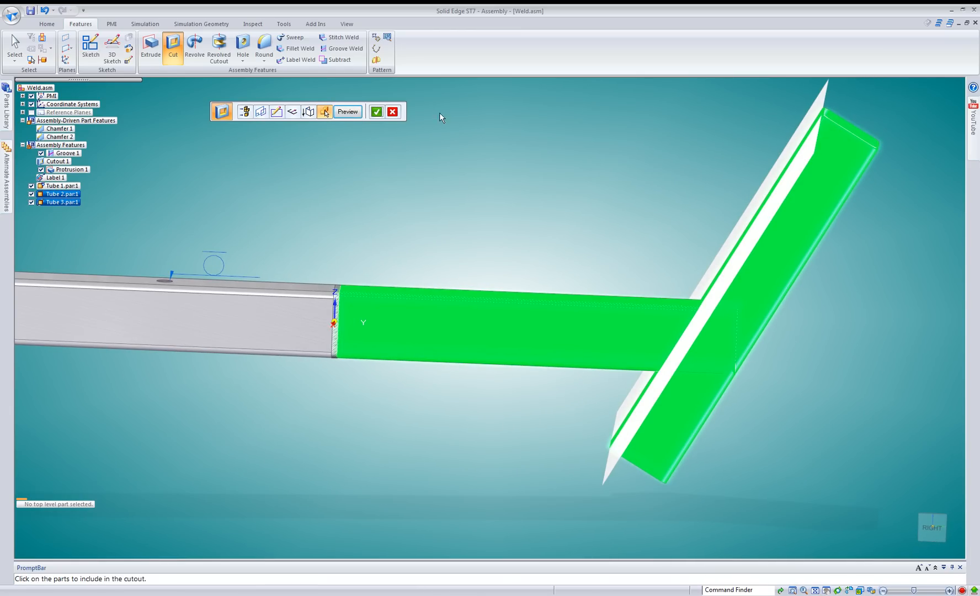
click(398, 113)
click(493, 306)
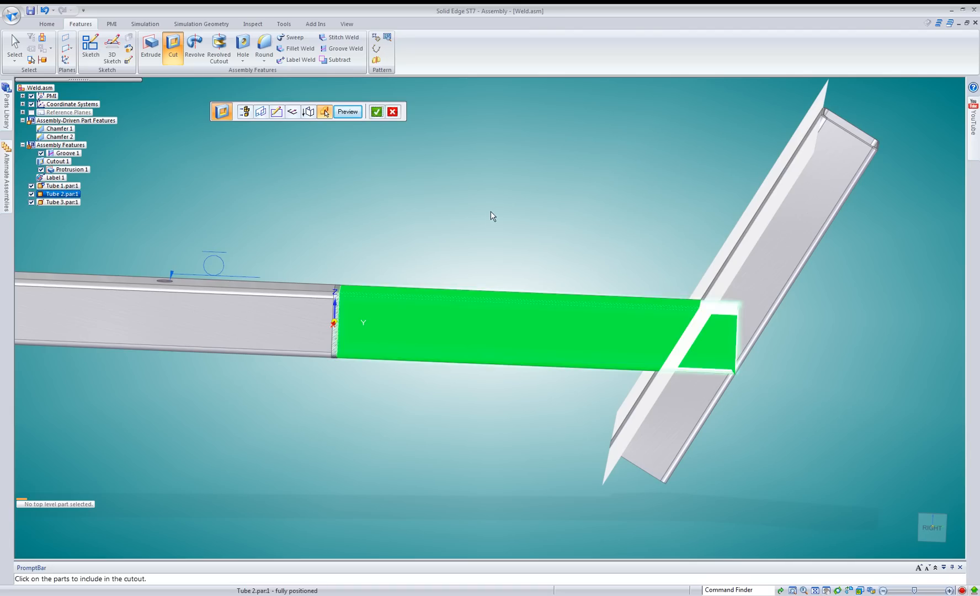
right_click(492, 211)
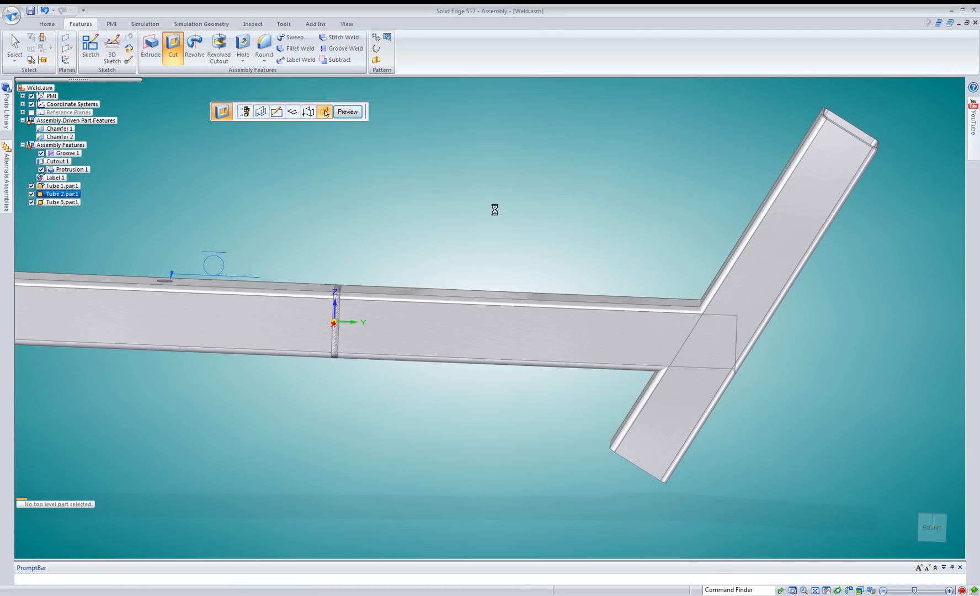
Examine the angled cut on Tube 2's end with Tube 3 temporarily hidden, and show Tube 3 again.
middle_drag(494, 209, 517, 211)
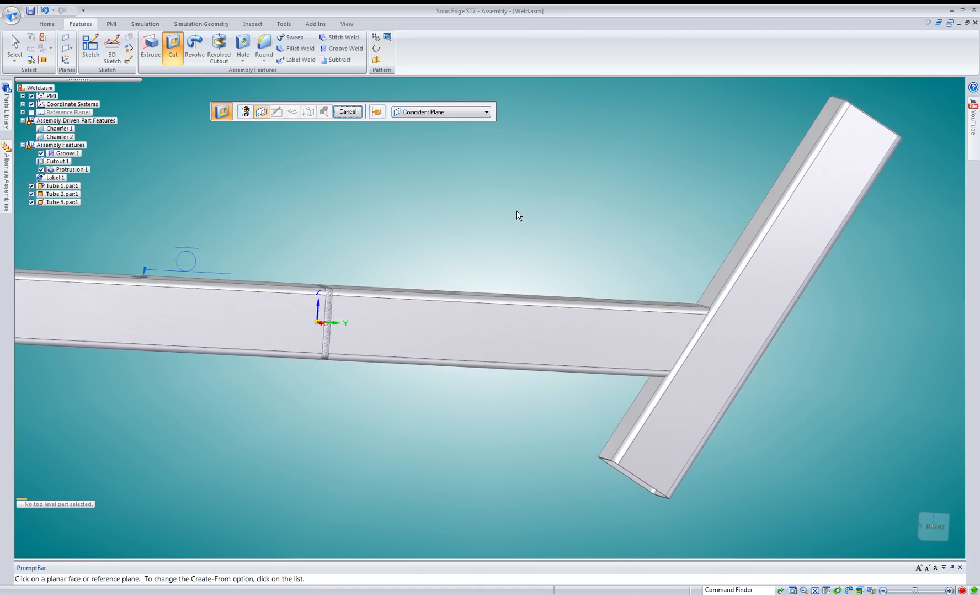
scroll(640, 284, up, 6)
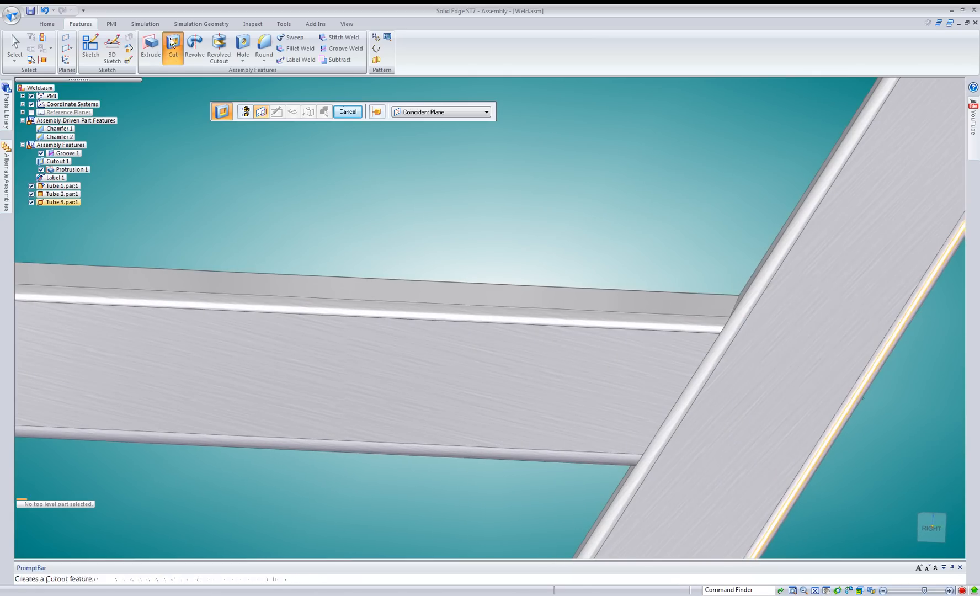
click(31, 203)
middle_drag(557, 209, 210, 122)
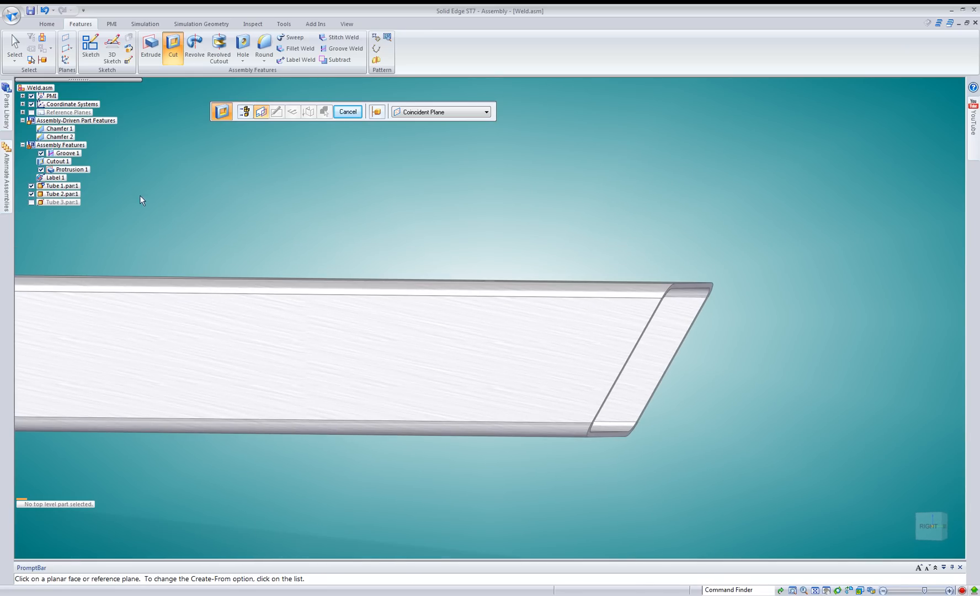
click(31, 202)
middle_drag(404, 175, 300, 122)
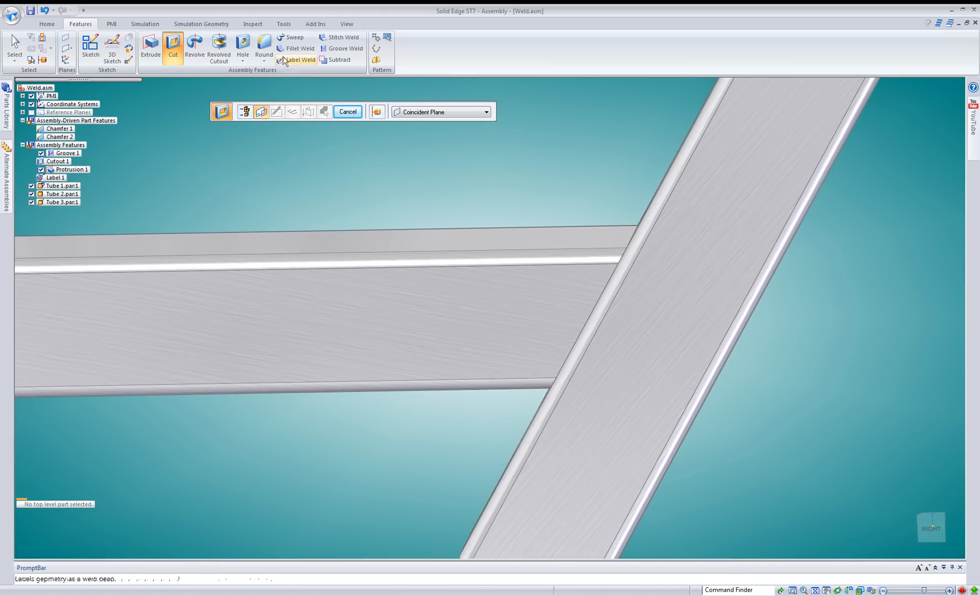
Chamfer the edge chain around Tube 2's angled end at Tube 3 with a 0.063 in setback, created as an assembly feature.
click(264, 61)
click(276, 83)
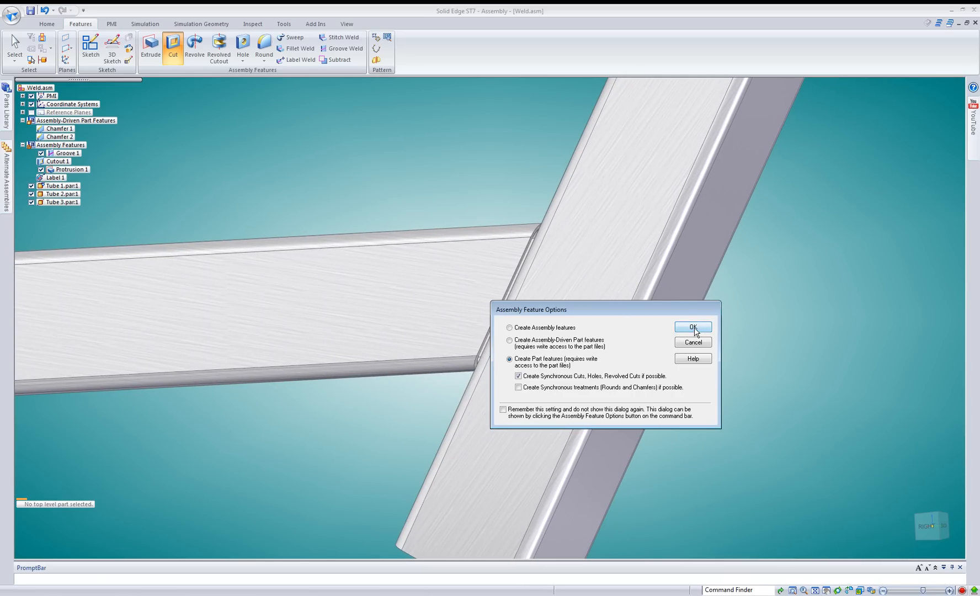
click(549, 328)
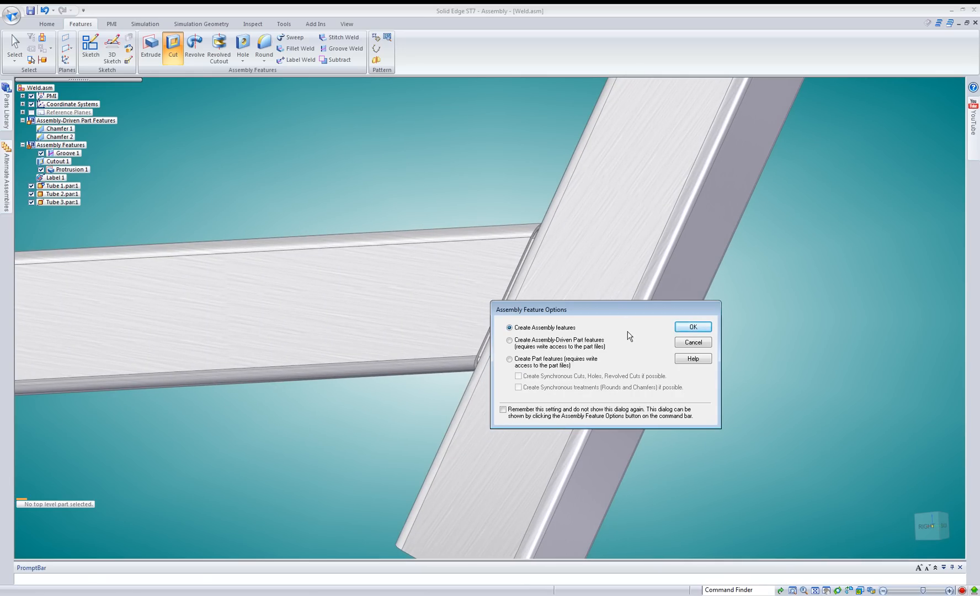
click(692, 327)
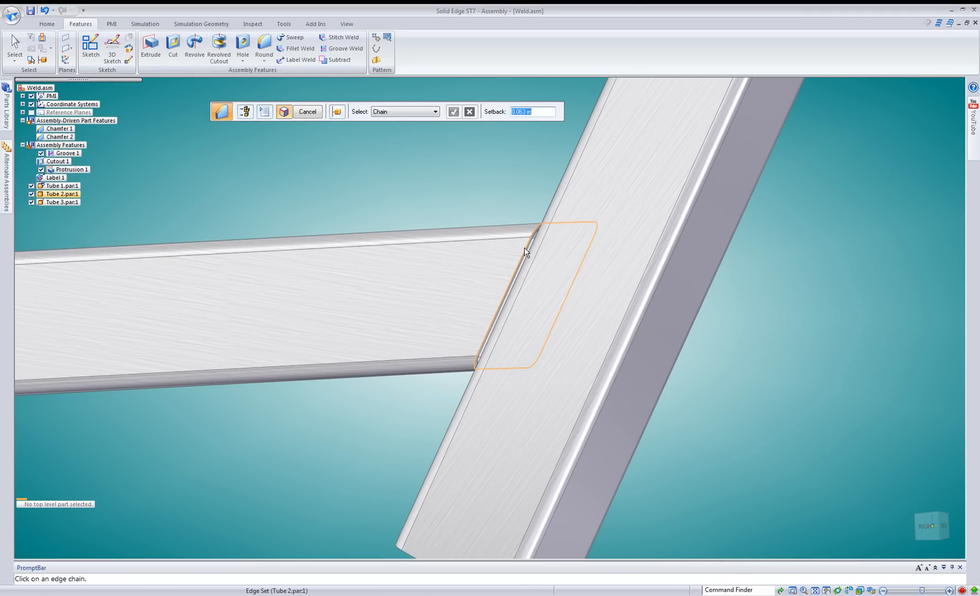
click(504, 220)
right_click(466, 168)
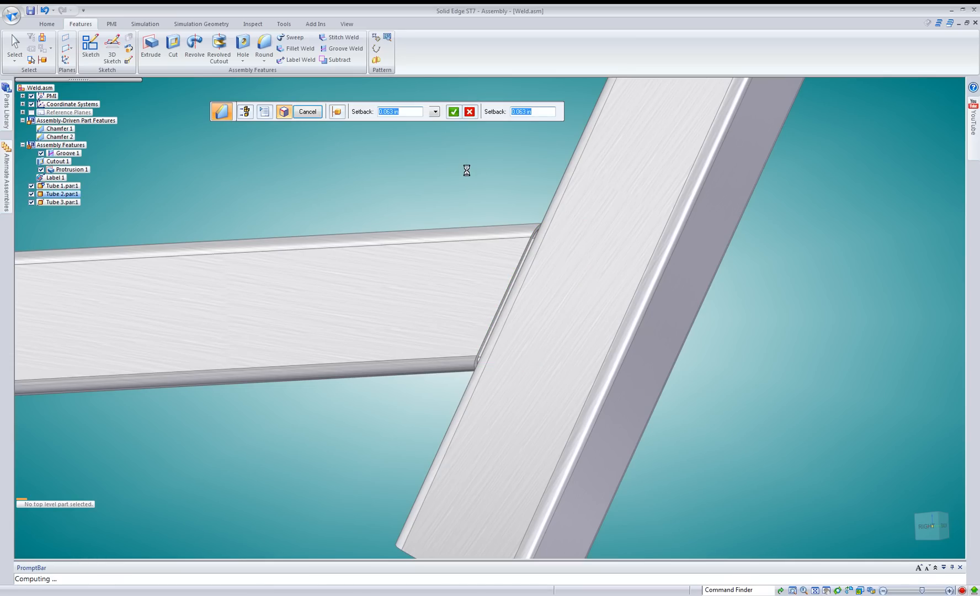
right_click(477, 184)
middle_drag(490, 203, 501, 204)
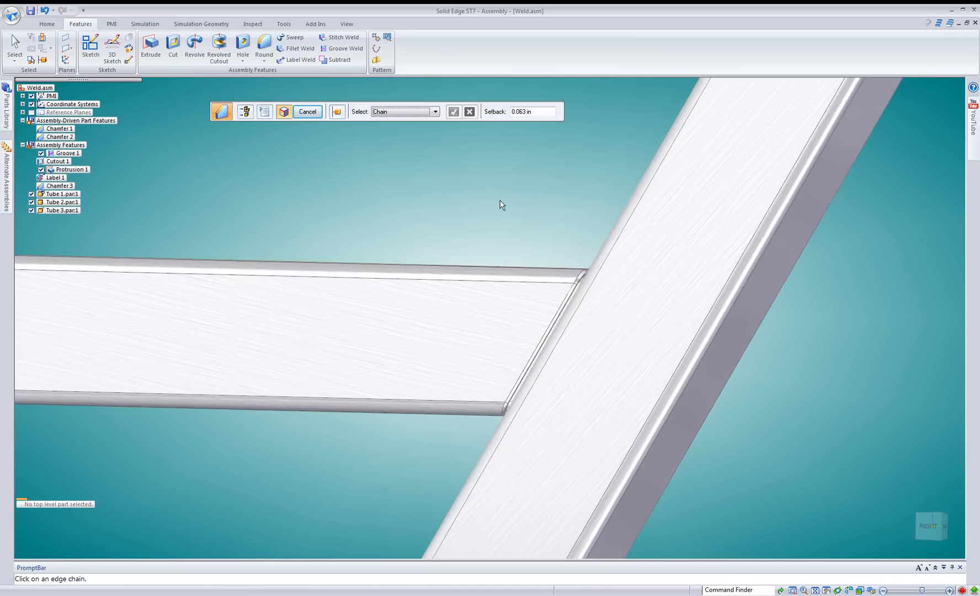
Create a fillet weld with a 0.060 in base thickness, using Tube 2's angled end as the base set and Tube 3 as the target set.
scroll(518, 238, up, 1)
middle_drag(589, 259, 409, 196)
click(297, 49)
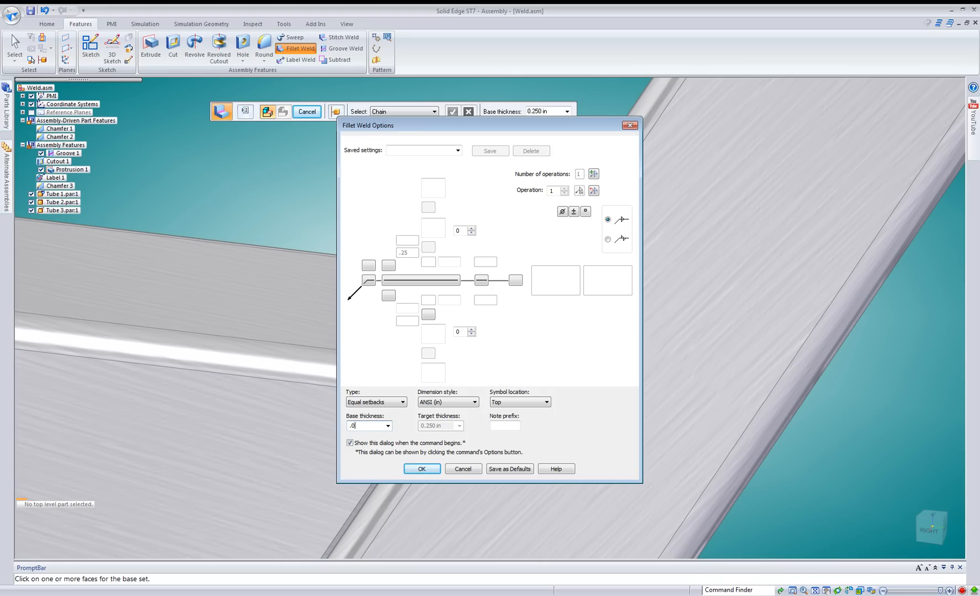
key(Return)
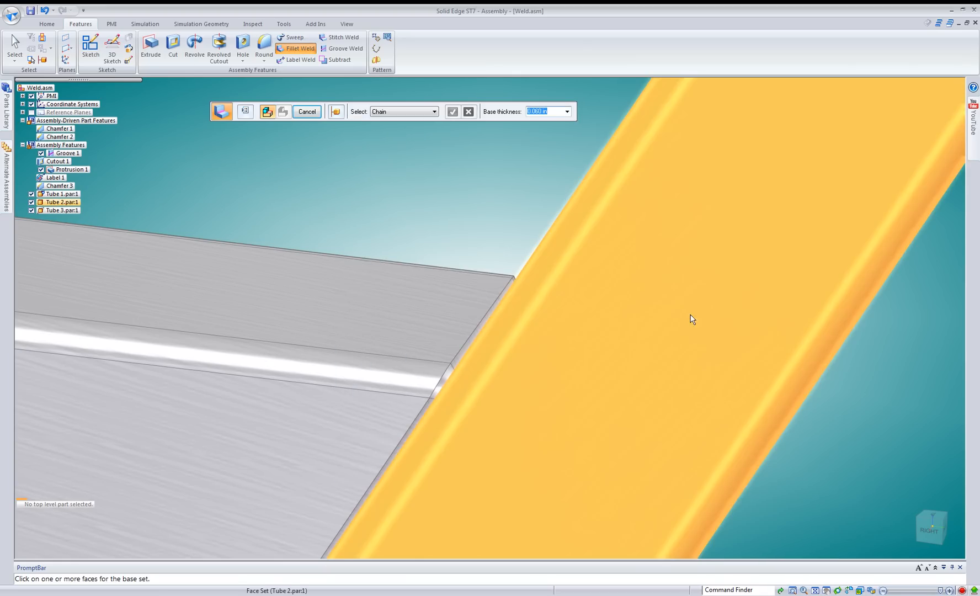
click(478, 333)
right_click(404, 209)
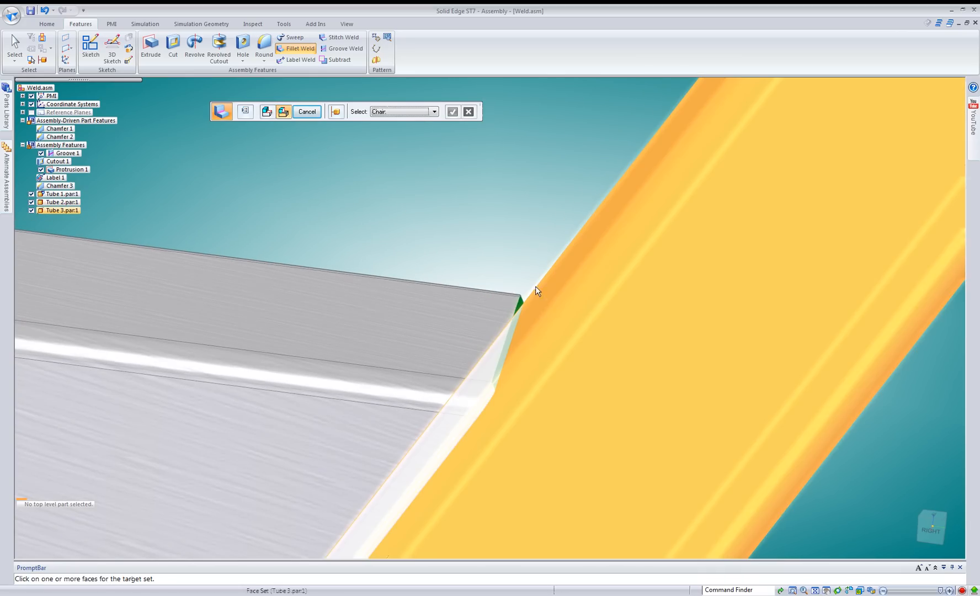
click(542, 303)
right_click(507, 234)
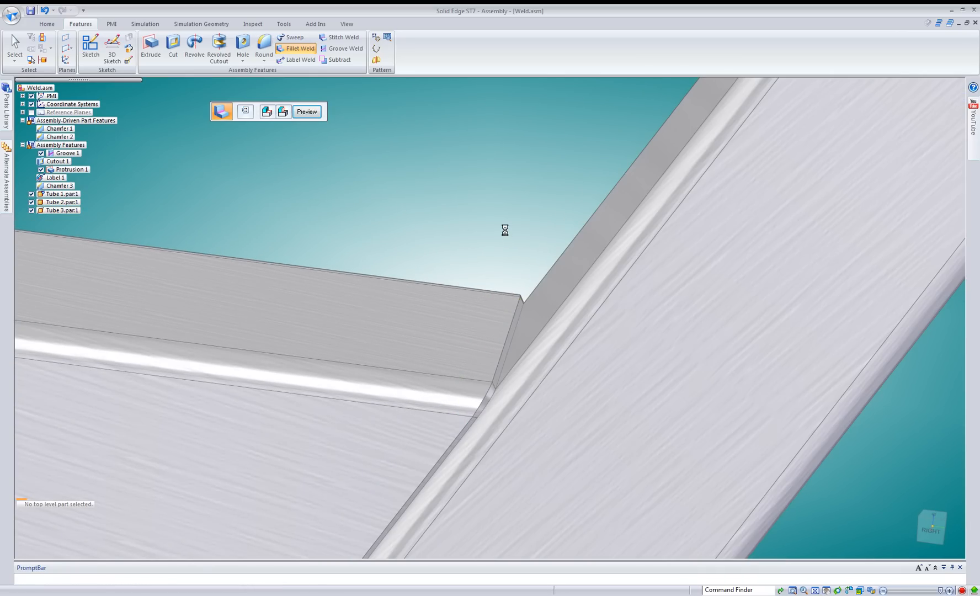
Examine the fillet weld along the joint between Tube 2 and Tube 3 and view the whole assembly after leaving the weld command.
scroll(500, 376, up, 5)
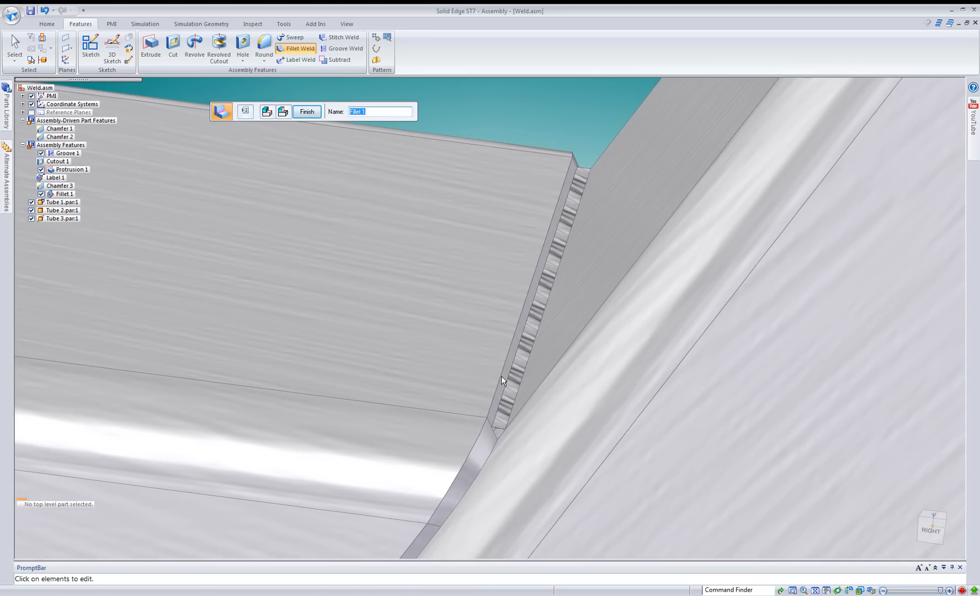
scroll(547, 322, up, 2)
scroll(552, 288, down, 5)
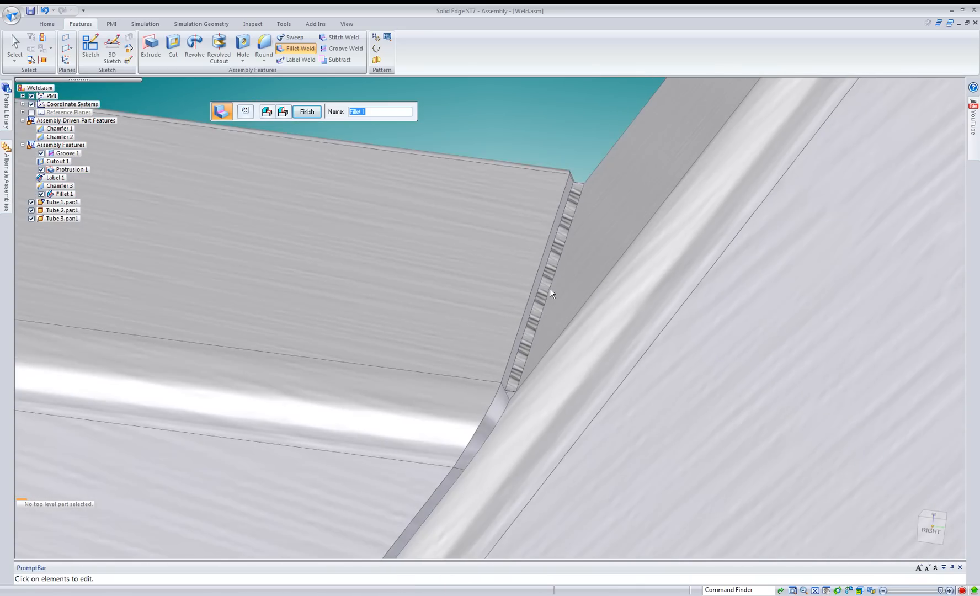
middle_drag(526, 337, 469, 445)
scroll(468, 444, down, 8)
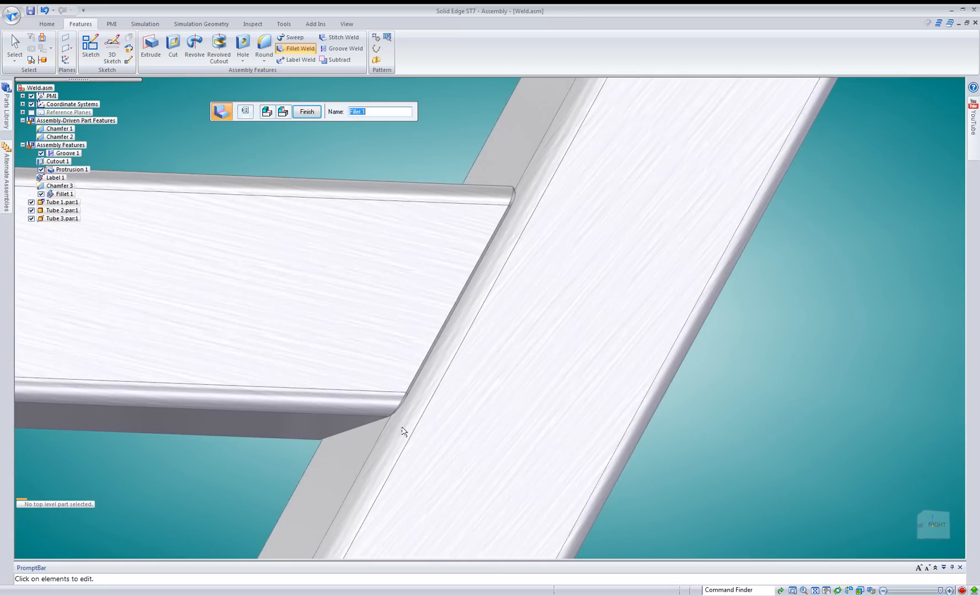
middle_drag(207, 120, 166, 223)
click(16, 46)
click(596, 392)
middle_drag(595, 392, 210, 86)
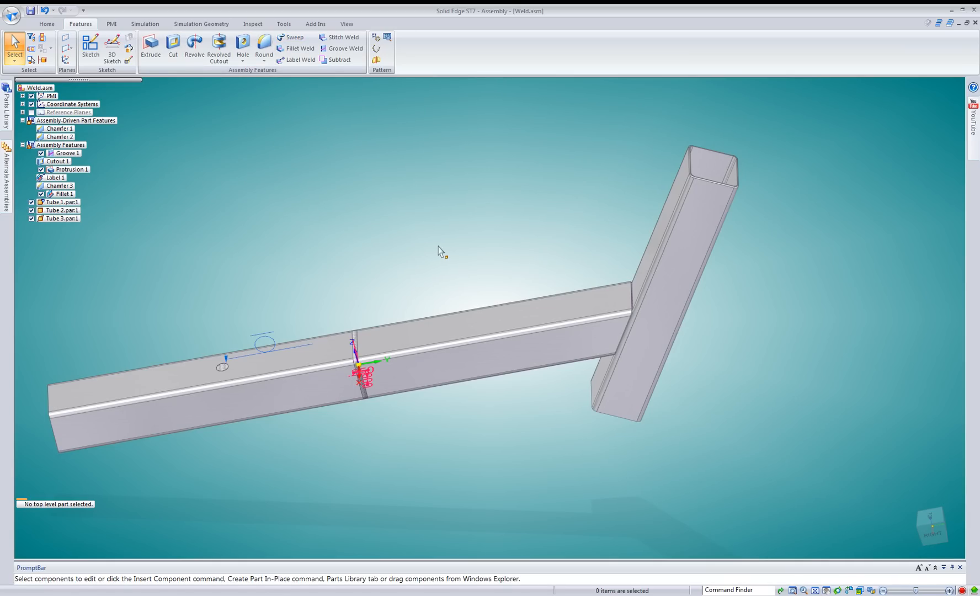
middle_drag(439, 246, 438, 245)
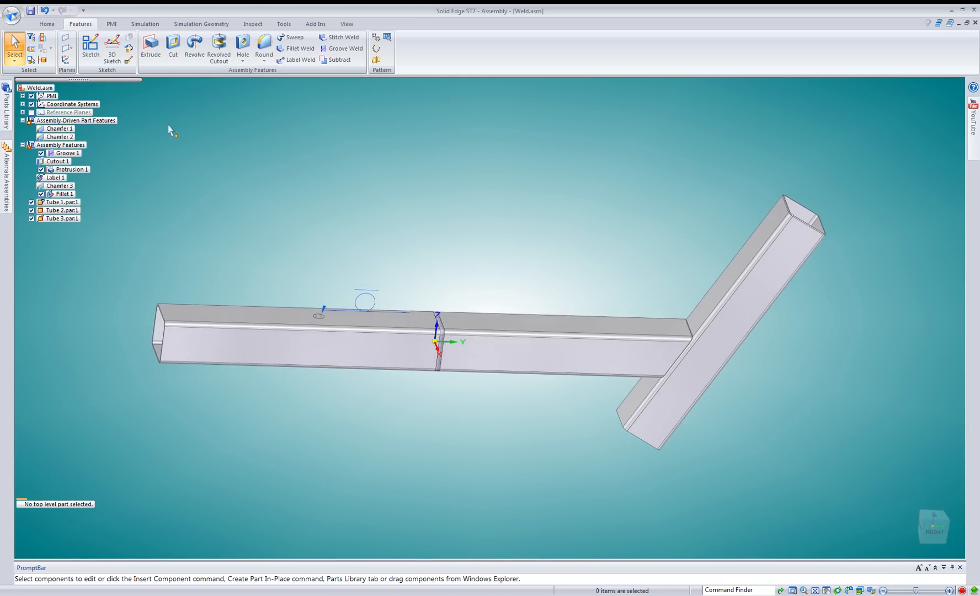
Try to place a PMI smart dimension from Tube 2's angled end to Tube 1's far end.
click(112, 25)
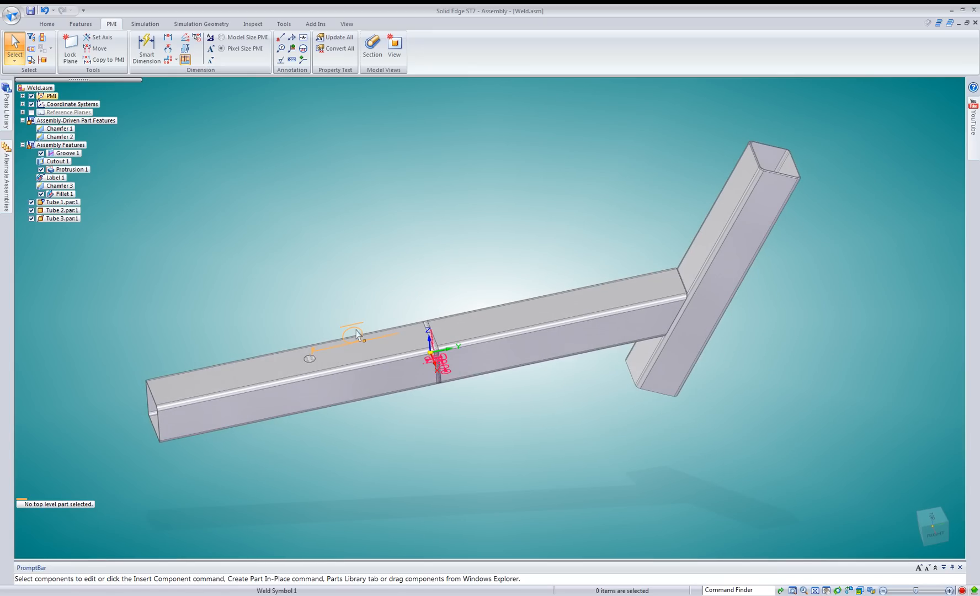
click(147, 49)
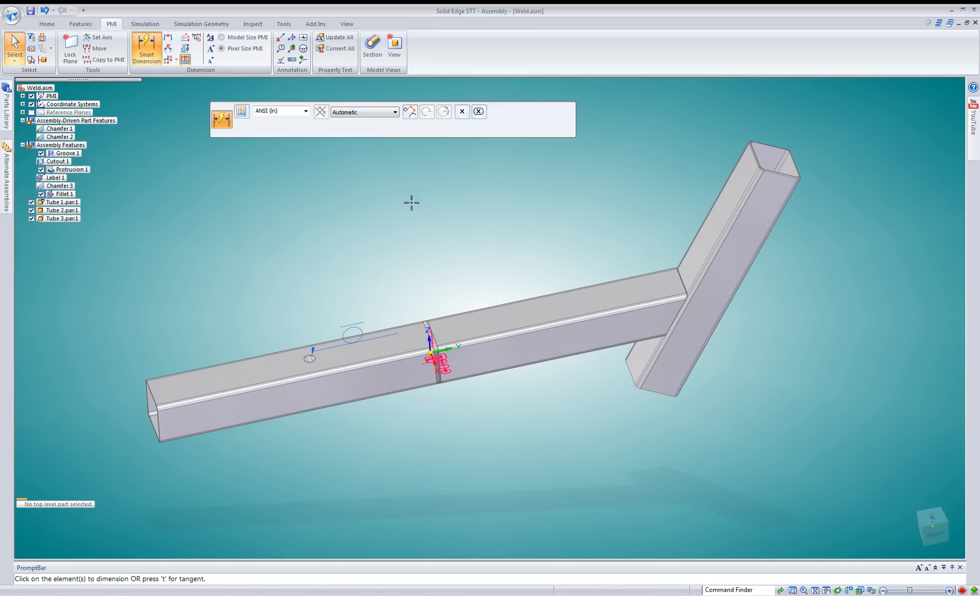
click(684, 294)
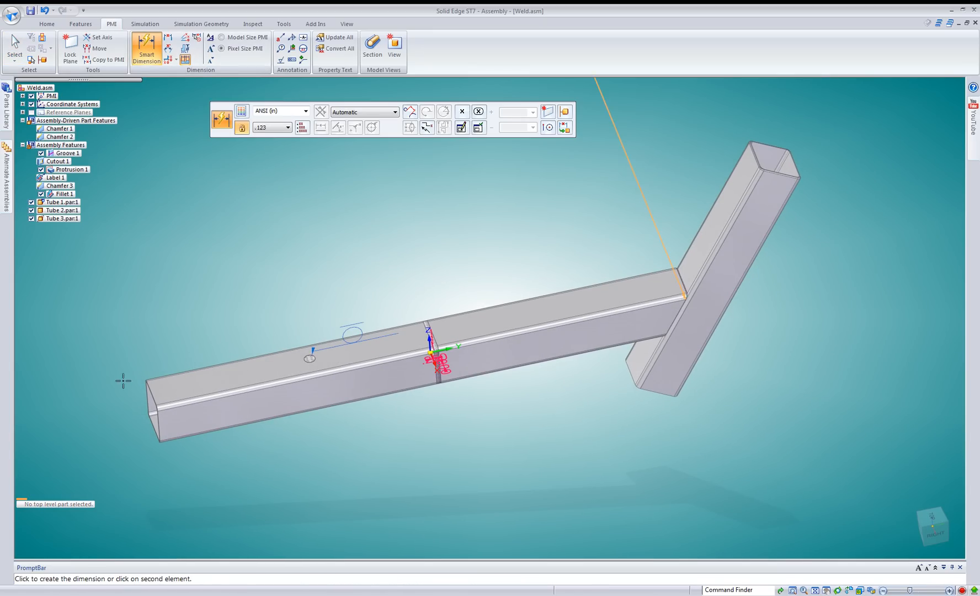
click(160, 408)
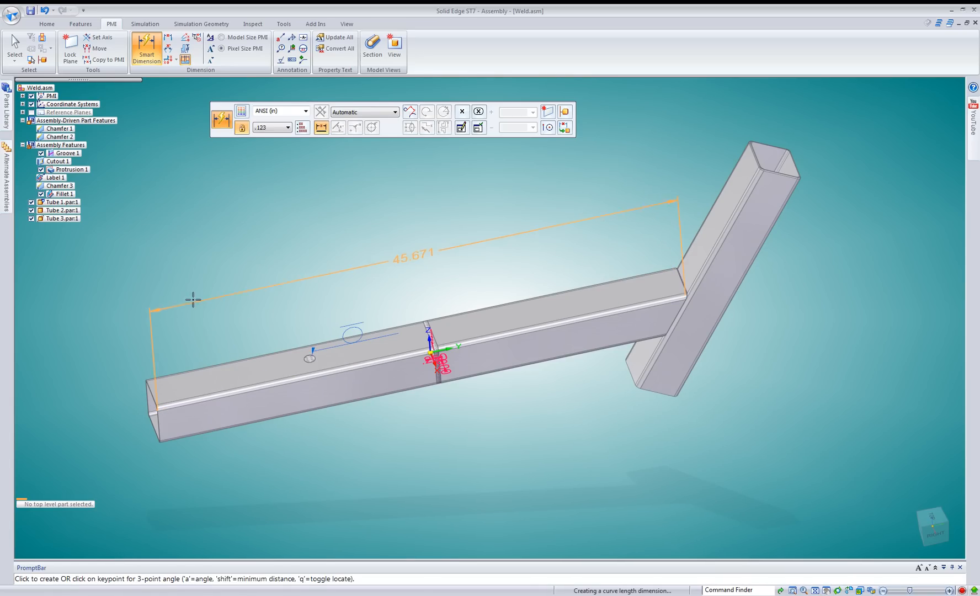
click(291, 472)
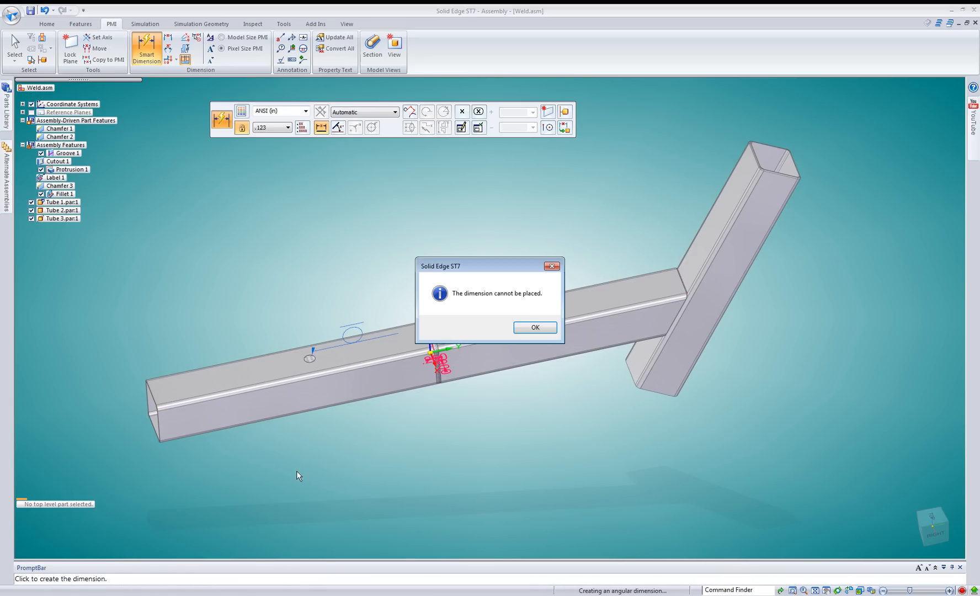
click(533, 326)
Set the dimension plane coincident with Tube 2's side face and retry the smart dimension from Tube 2's angled end to Tube 1's far end.
click(548, 113)
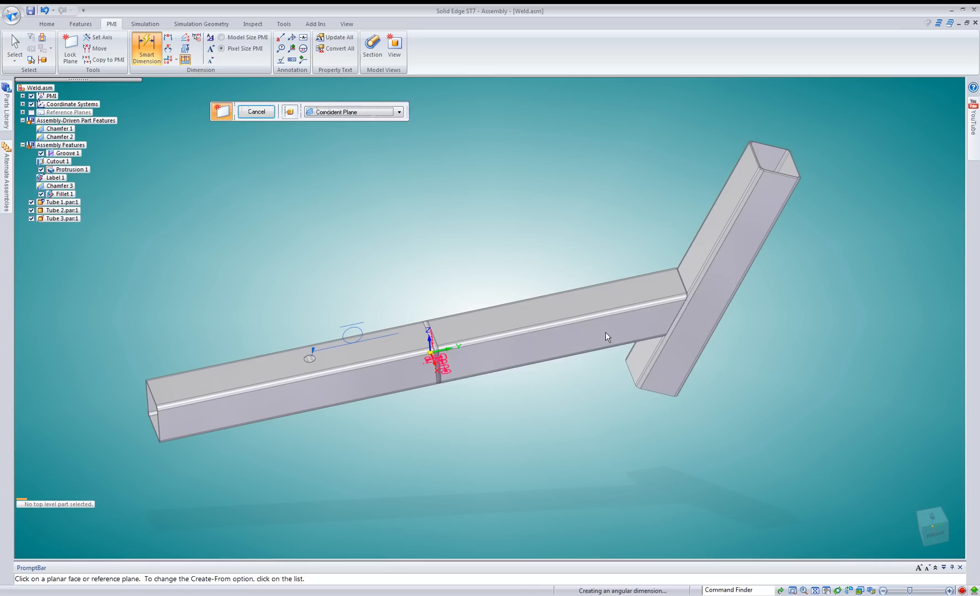
click(606, 331)
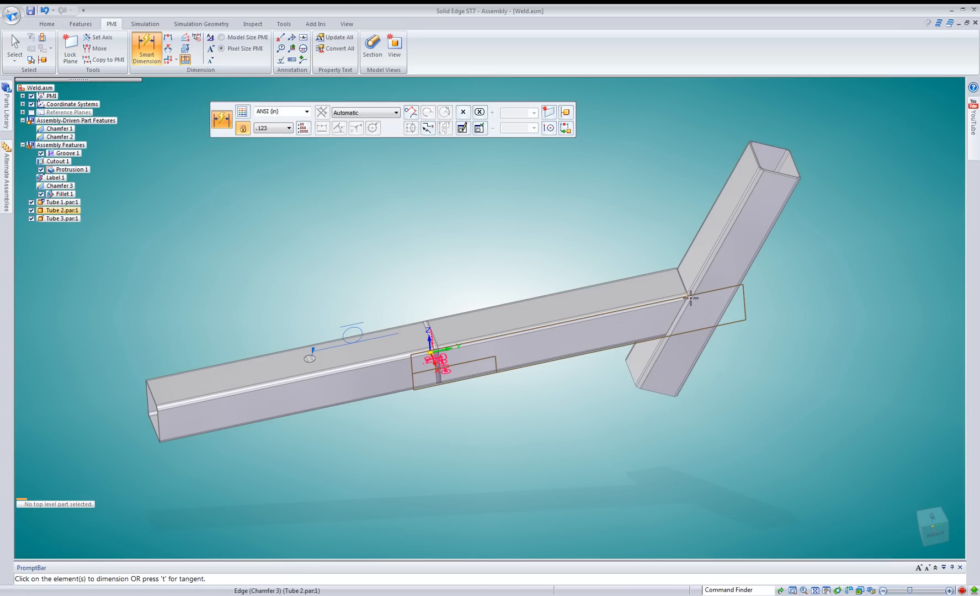
click(487, 329)
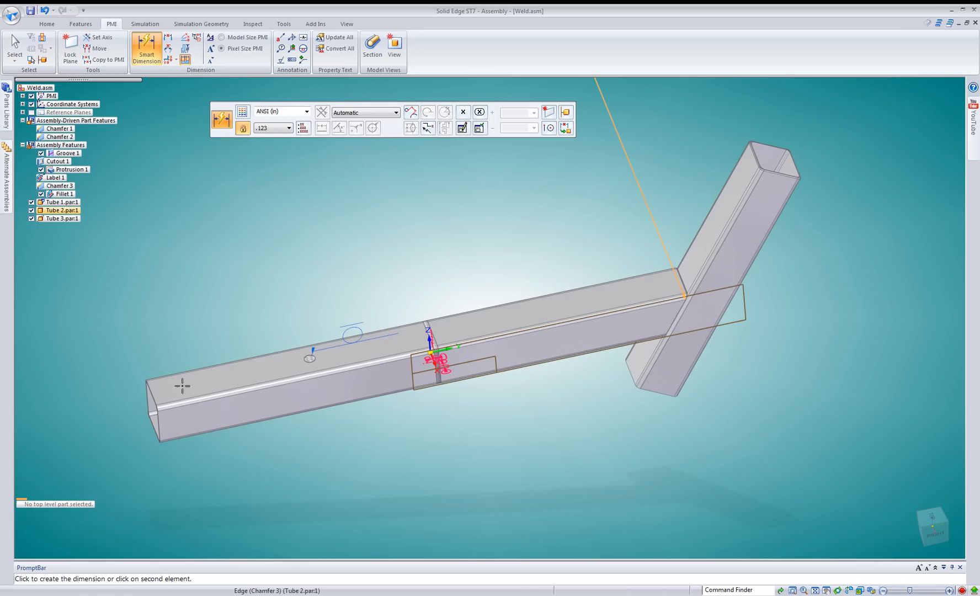
click(155, 407)
click(245, 313)
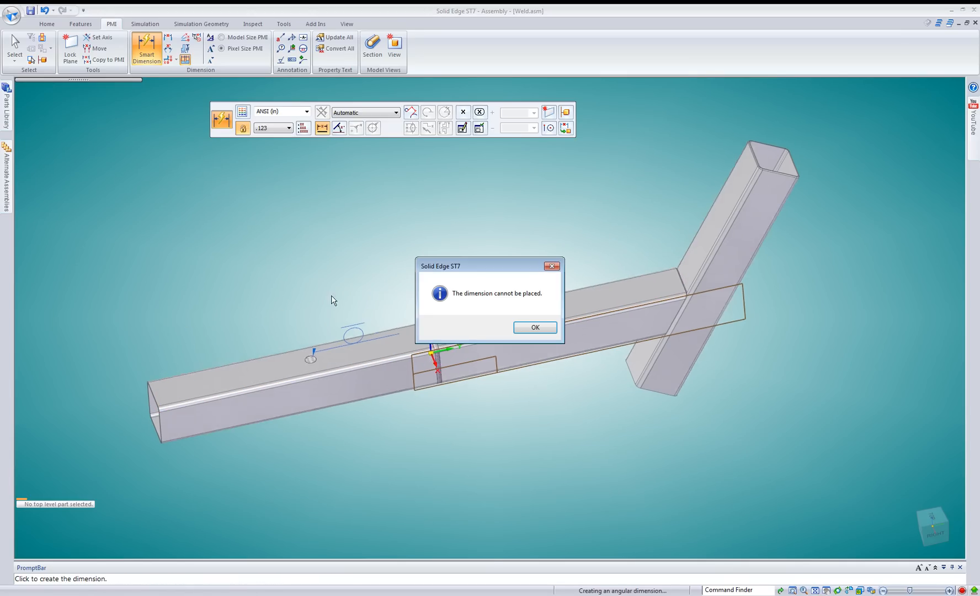
click(536, 327)
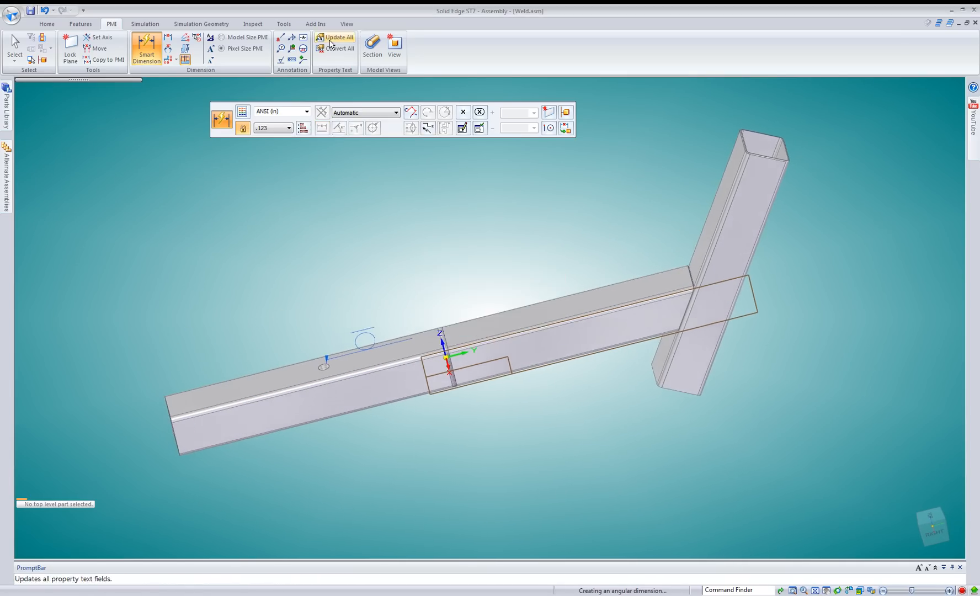
Place a horizontal/vertical Distance Between dimension above the tubes, from Tube 2's corner at Tube 3 to Tube 1's far end.
click(168, 37)
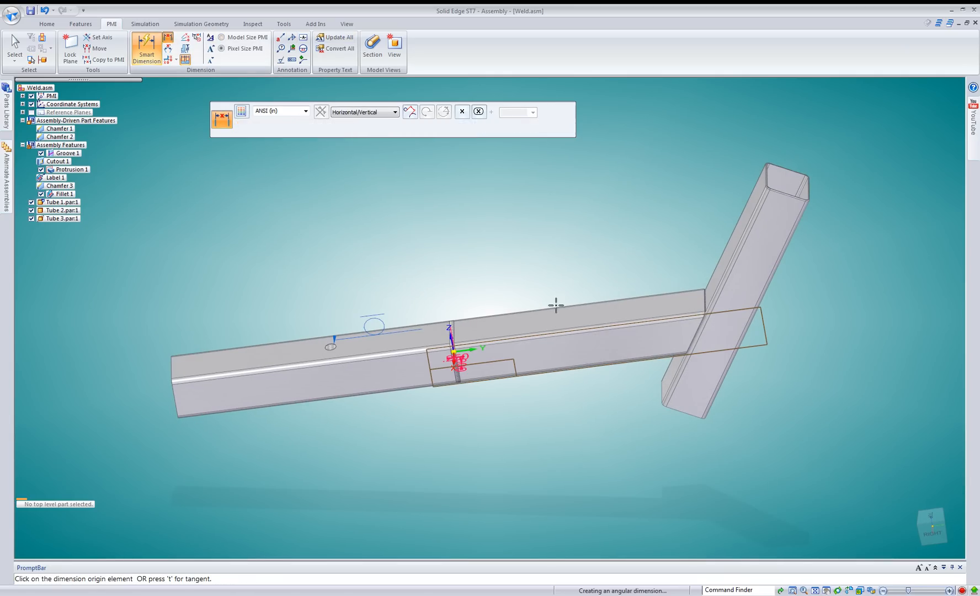
click(704, 313)
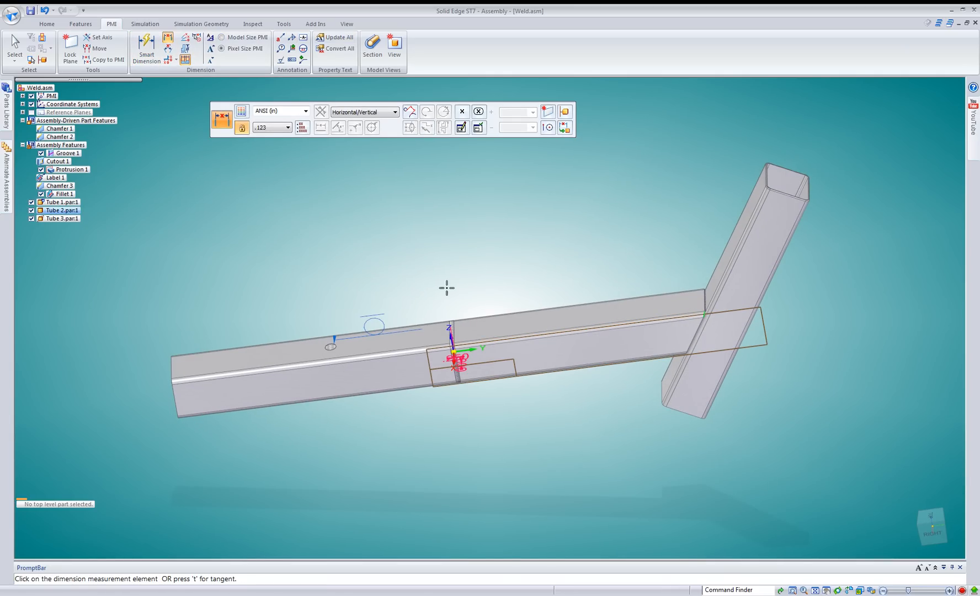
click(172, 381)
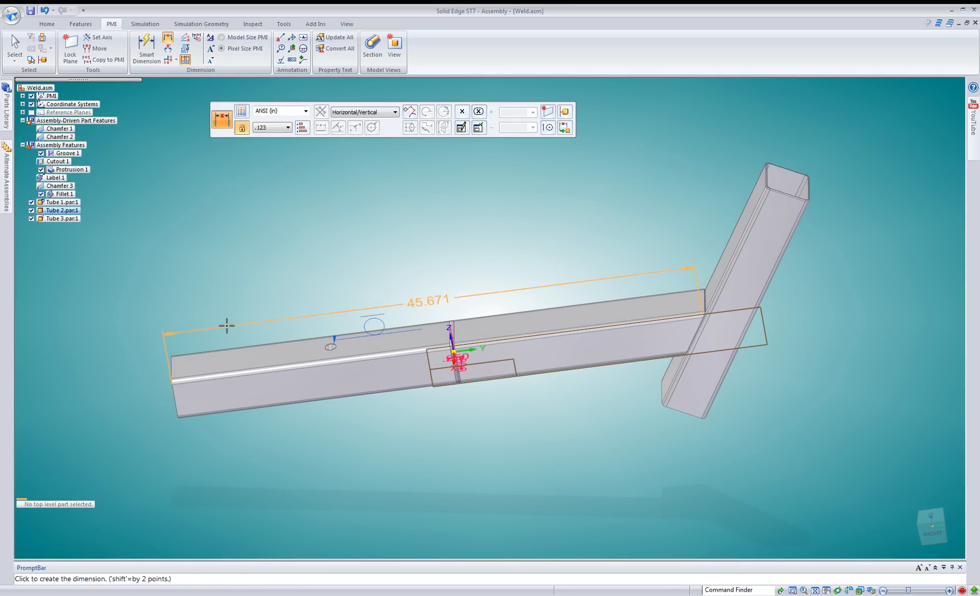
click(234, 288)
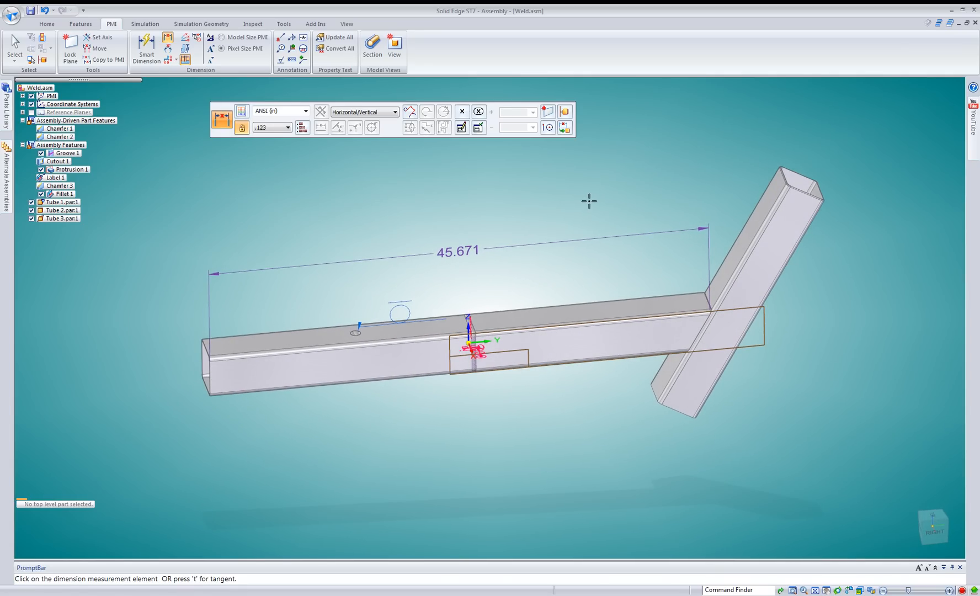
Add an Angle Between dimension from Tube 2 to its angled end at Tube 3, placed on the obtuse side above Tube 2.
click(165, 50)
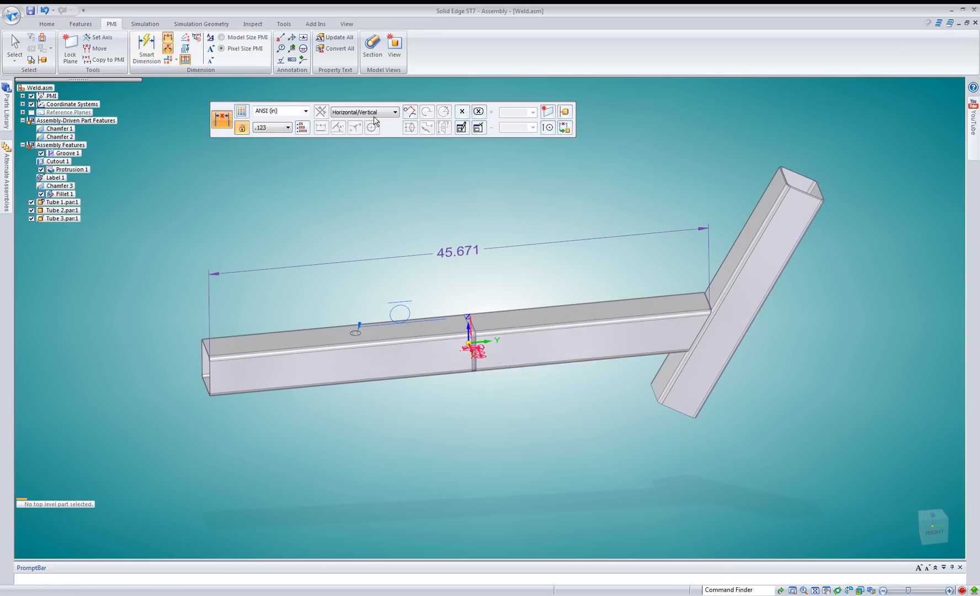
click(630, 333)
click(700, 330)
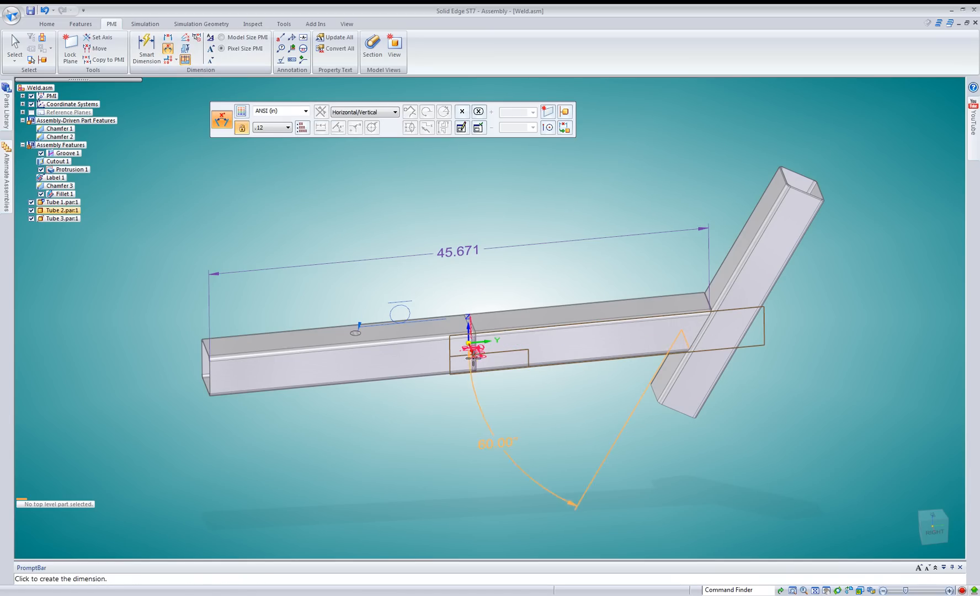
click(646, 262)
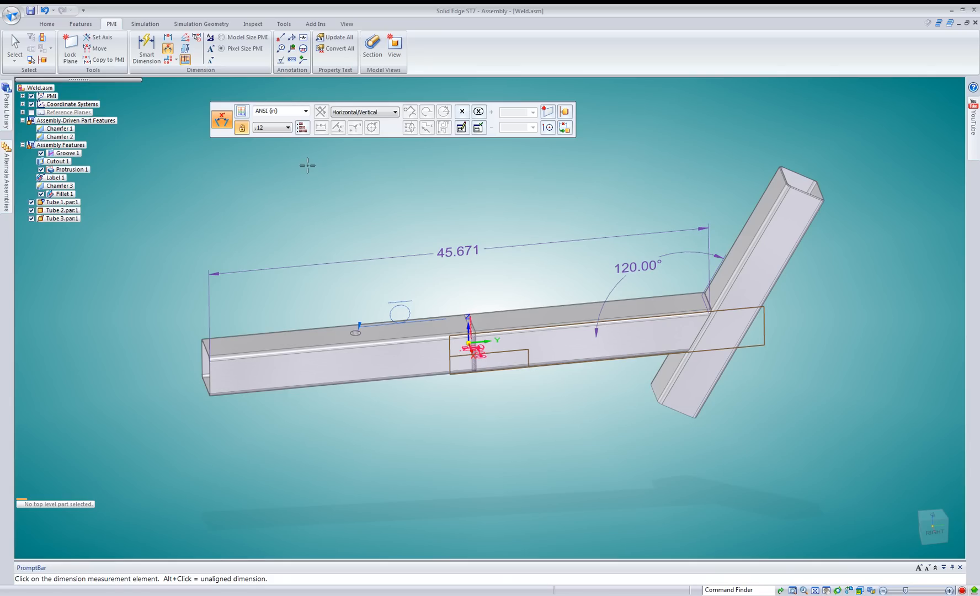
Exit the angle dimension command and bring up the assembly feature commands while reviewing the dimensioned tube assembly.
click(15, 47)
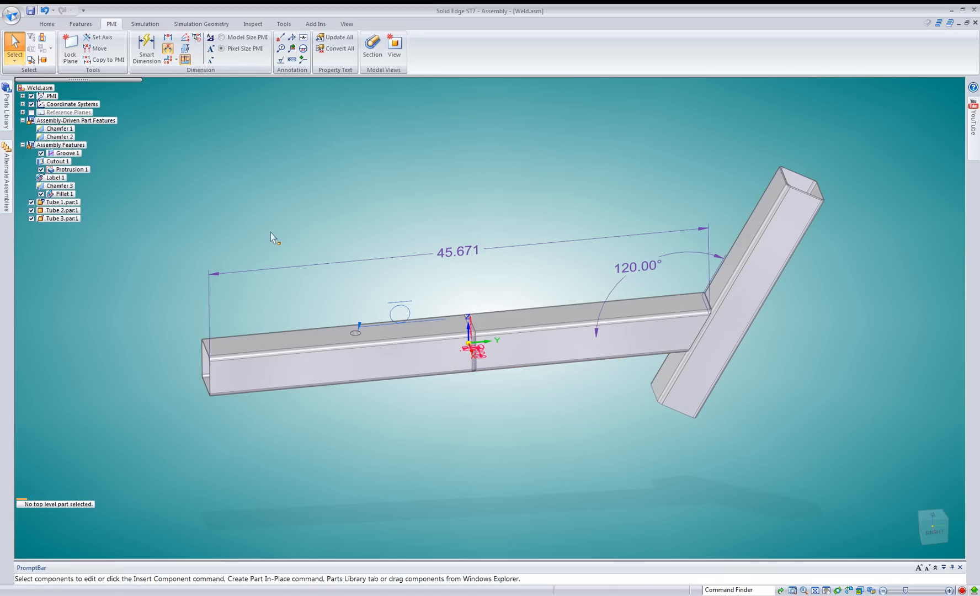
middle_drag(272, 230, 291, 259)
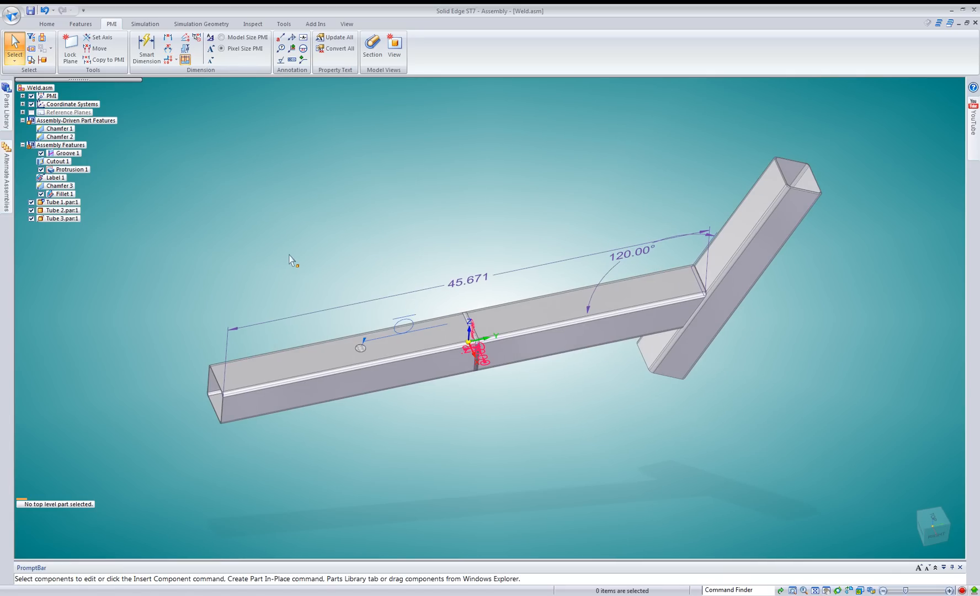
click(56, 25)
click(80, 23)
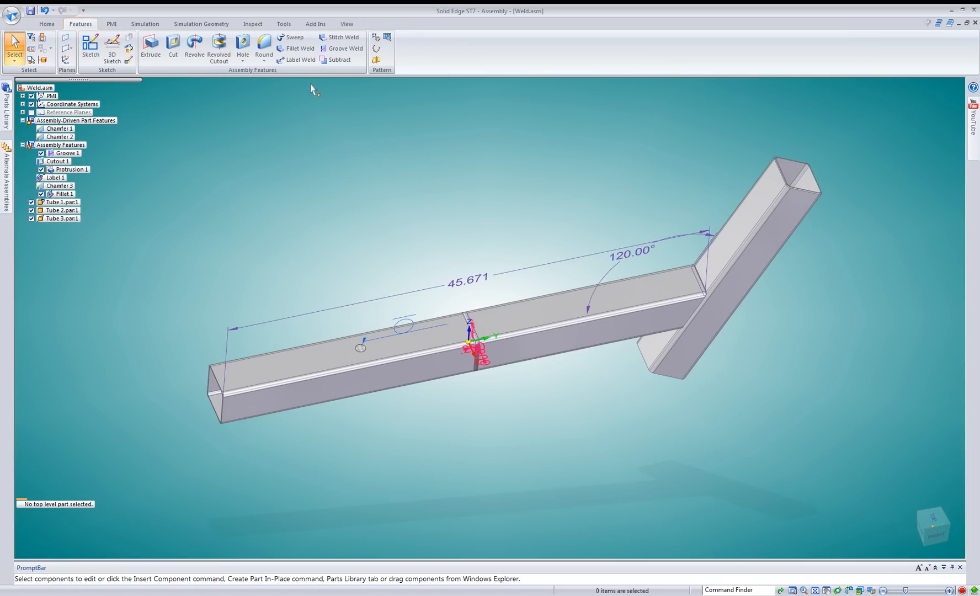
middle_drag(379, 219, 370, 185)
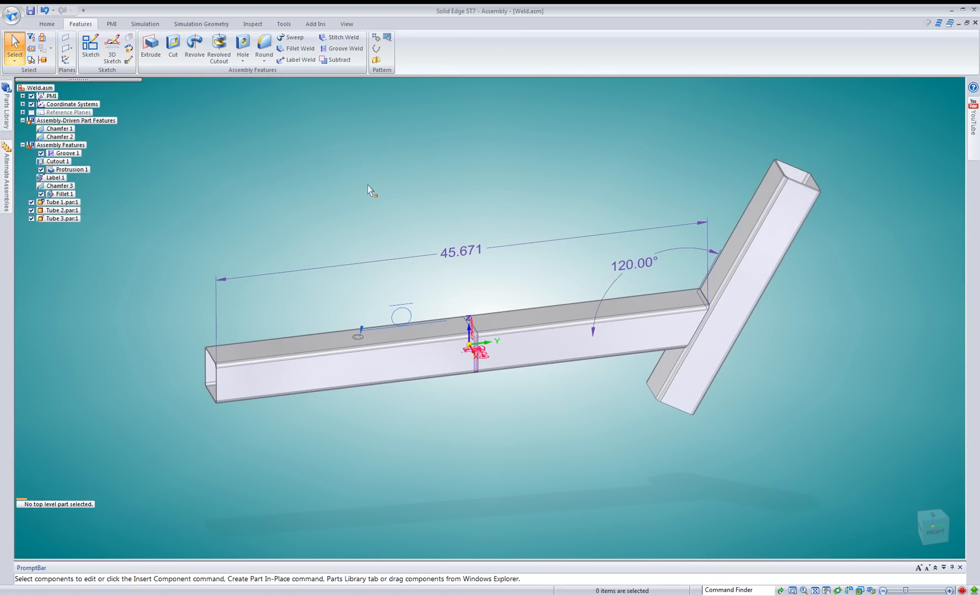